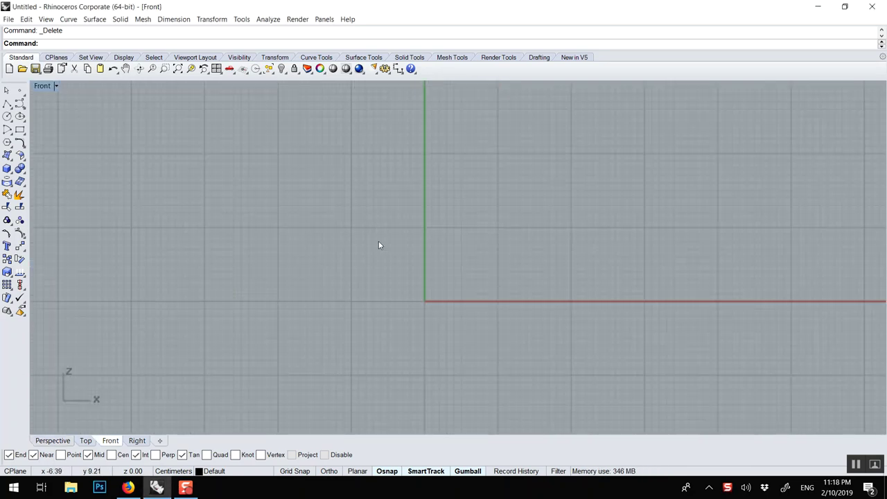
Frame the Front view and start the Line command from the line-segments flyout.
{"action": "right_click_drag", "start_coordinate": [399, 273], "coordinate": [406, 249]}
{"action": "scroll", "coordinate": [408, 251], "scroll_direction": "up", "scroll_amount": 2}
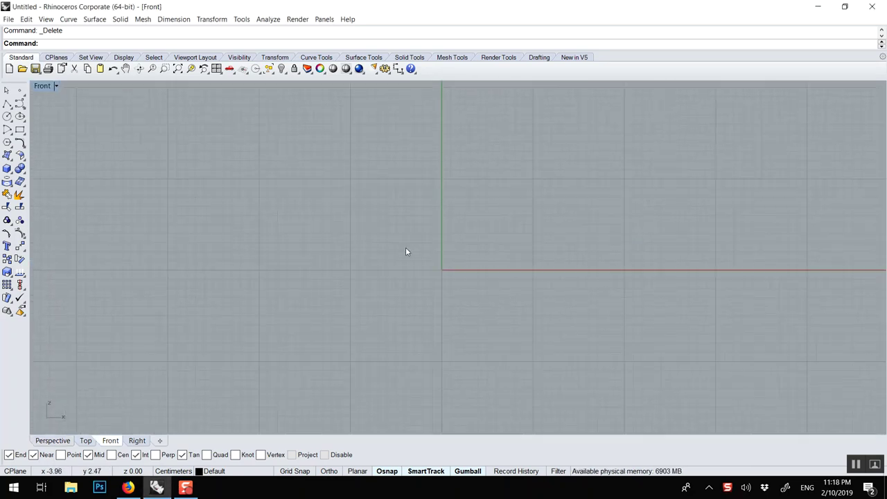
{"action": "scroll", "coordinate": [395, 142], "scroll_direction": "up", "scroll_amount": 2}
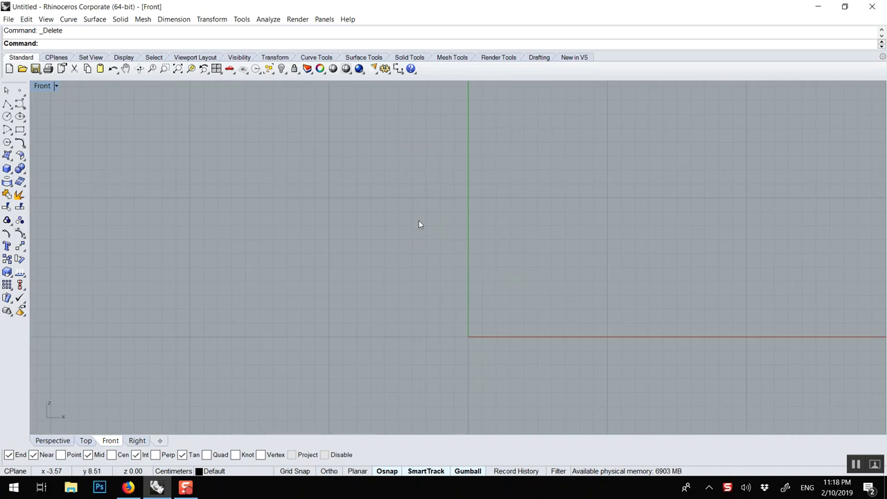
{"action": "right_click_drag", "start_coordinate": [420, 224], "coordinate": [359, 189]}
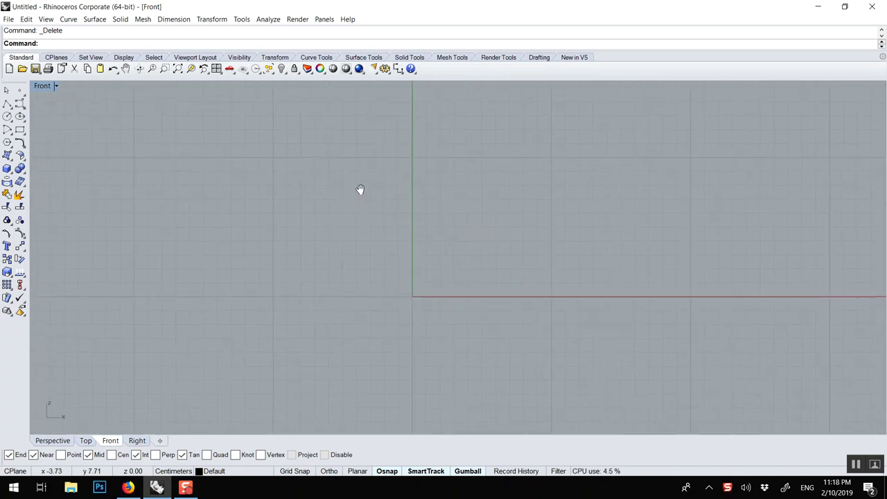
{"action": "left_click", "coordinate": [8, 105]}
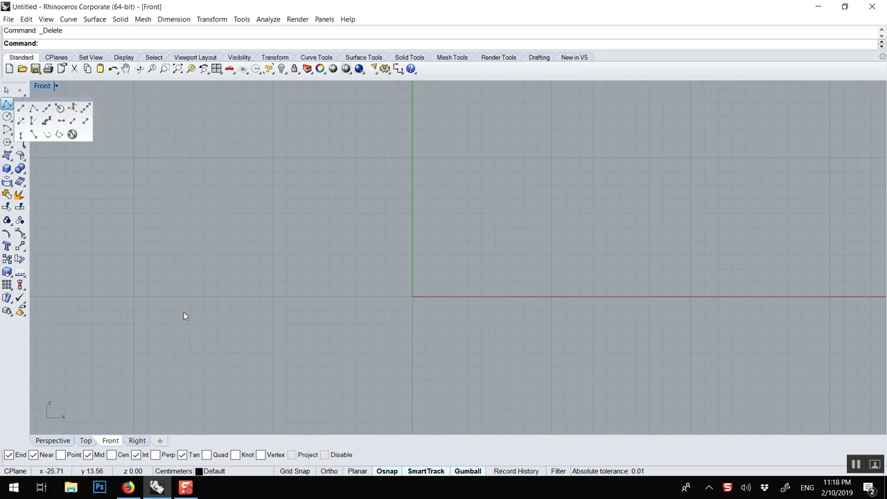
{"action": "left_click", "coordinate": [21, 108]}
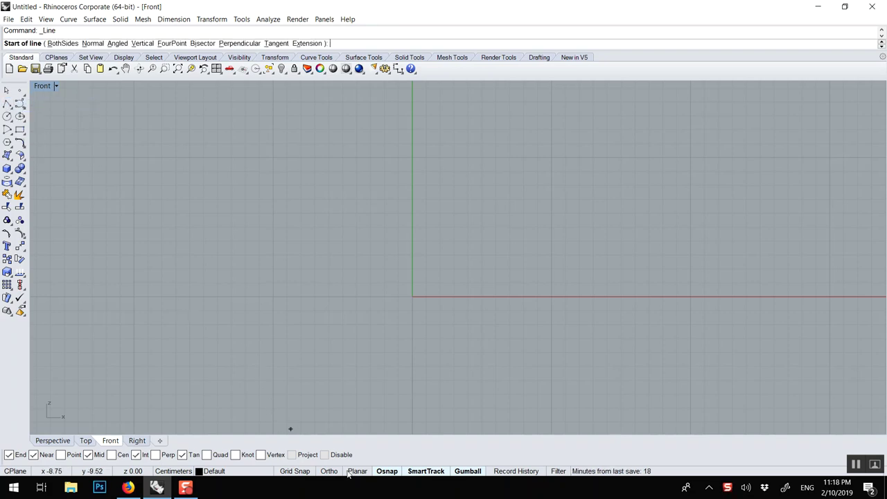
Turn on Grid Snap, then draw a 2-unit bottom line left of the axis and a 2-unit vertical line up.
{"action": "left_click", "coordinate": [292, 471]}
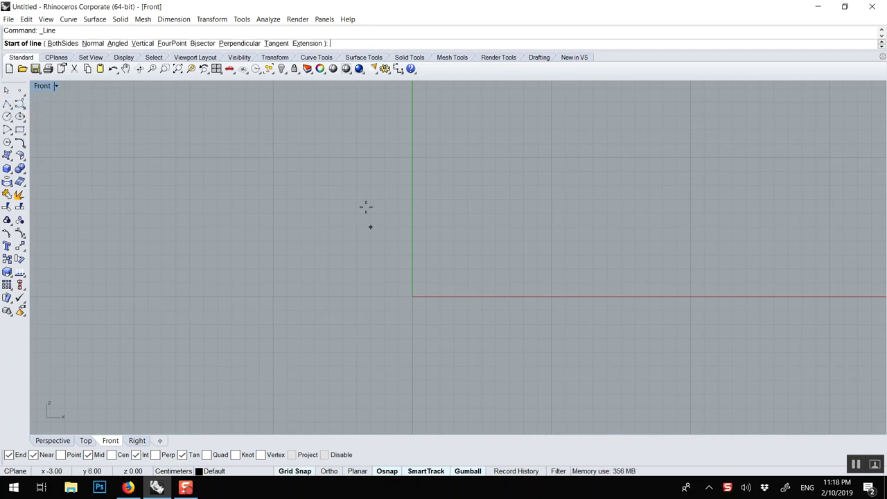
{"action": "left_click", "coordinate": [413, 145]}
{"action": "left_click", "coordinate": [370, 144]}
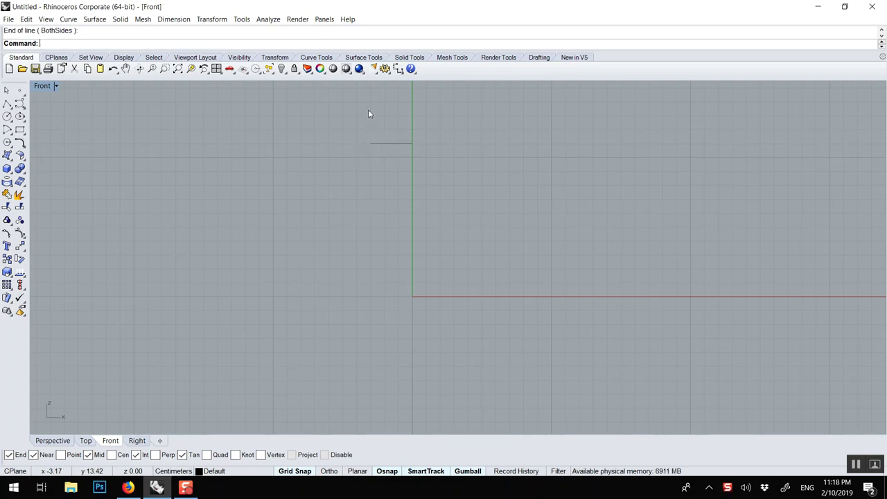
{"action": "right_click", "coordinate": [368, 118]}
{"action": "left_click", "coordinate": [370, 144]}
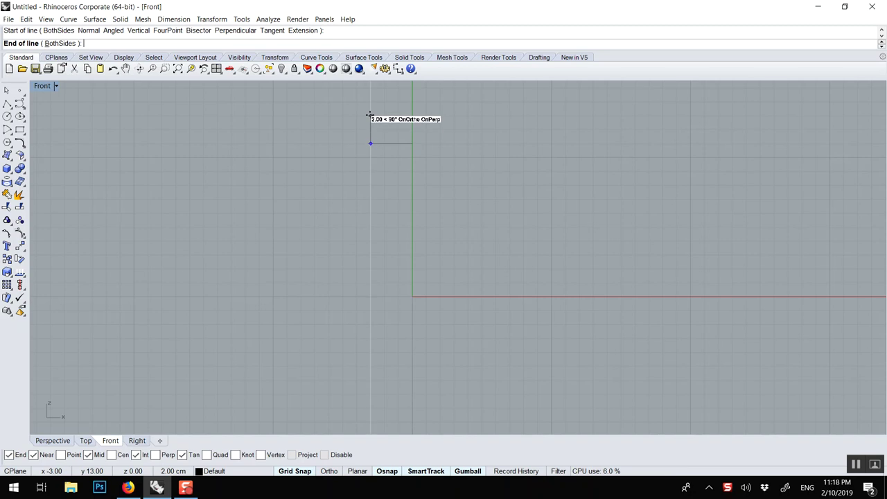
{"action": "left_click", "coordinate": [370, 115]}
Add a 1-unit top edge, a 1-unit step down, and a step line back to the vertical axis.
{"action": "right_click", "coordinate": [378, 114]}
{"action": "left_click", "coordinate": [370, 116]}
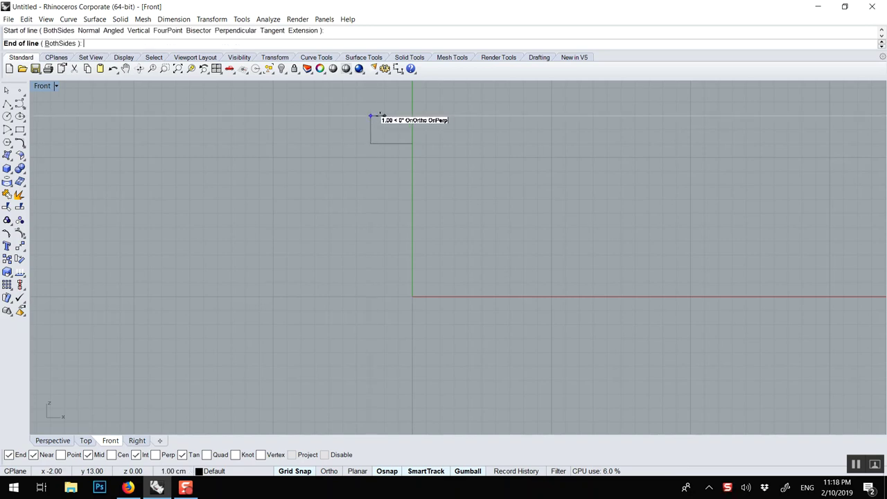
{"action": "left_click", "coordinate": [381, 115]}
{"action": "right_click", "coordinate": [384, 117]}
{"action": "left_click", "coordinate": [382, 116]}
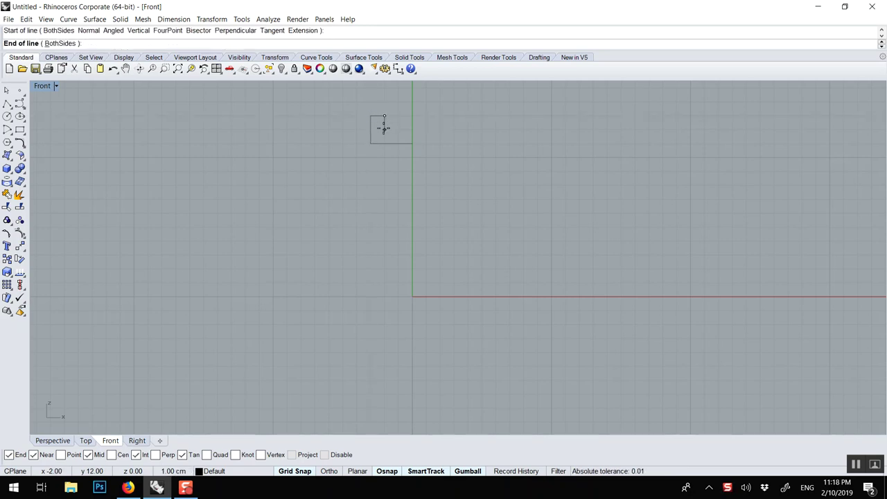
{"action": "left_click", "coordinate": [384, 129]}
{"action": "right_click", "coordinate": [387, 127]}
{"action": "left_click", "coordinate": [384, 130]}
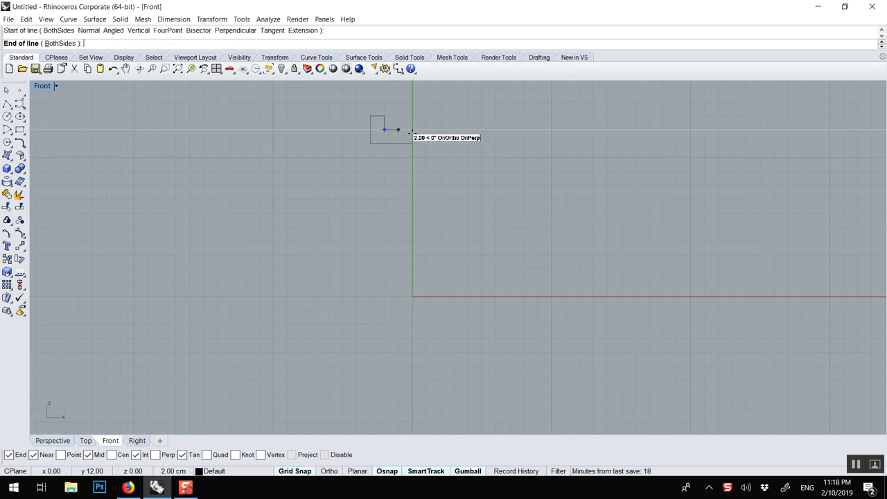
{"action": "left_click", "coordinate": [412, 131]}
Window-select the five profile lines and join them into one open curve.
{"action": "scroll", "coordinate": [388, 114], "scroll_direction": "up", "scroll_amount": 2}
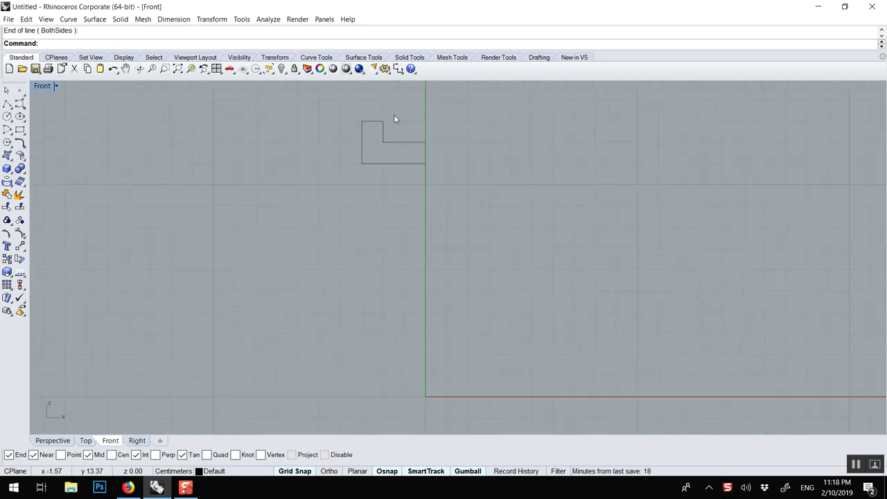
{"action": "right_click_drag", "start_coordinate": [396, 119], "coordinate": [411, 174]}
{"action": "left_click_drag", "start_coordinate": [360, 159], "coordinate": [463, 270]}
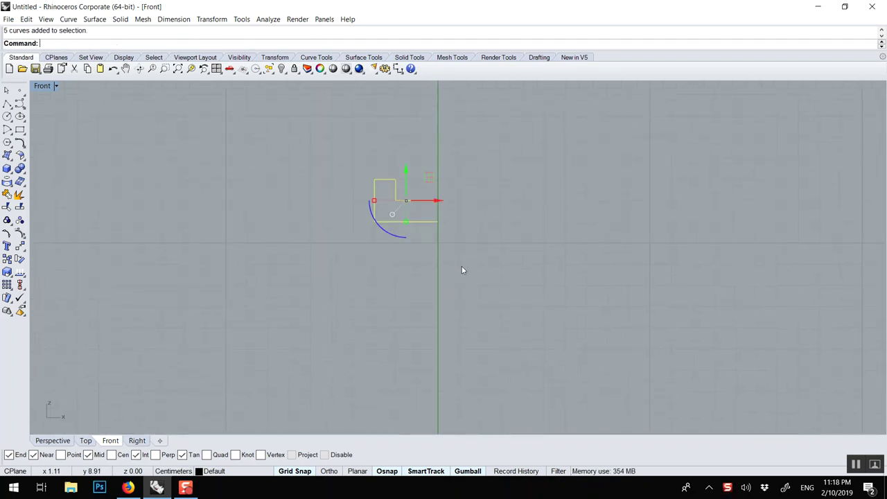
{"action": "key", "text": "ctrl+j"}
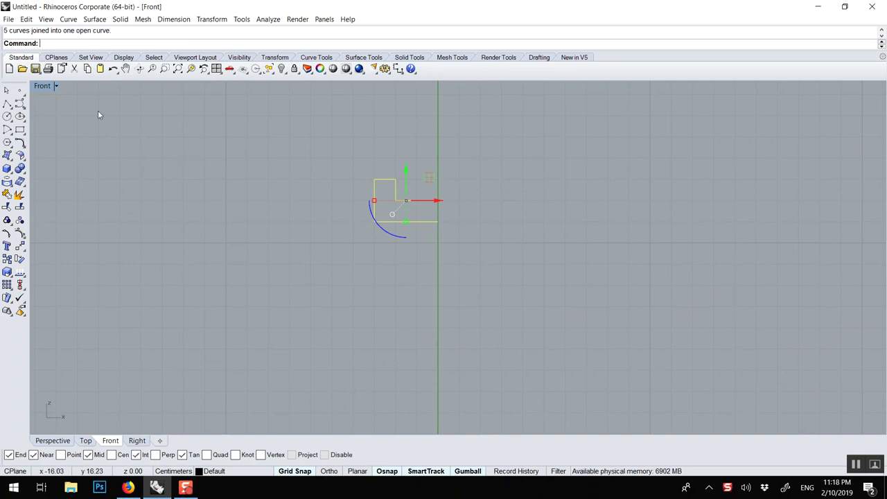
Cancel the stray Polyline, deselect the profile, zoom in and switch Grid Snap off.
{"action": "left_click", "coordinate": [7, 103]}
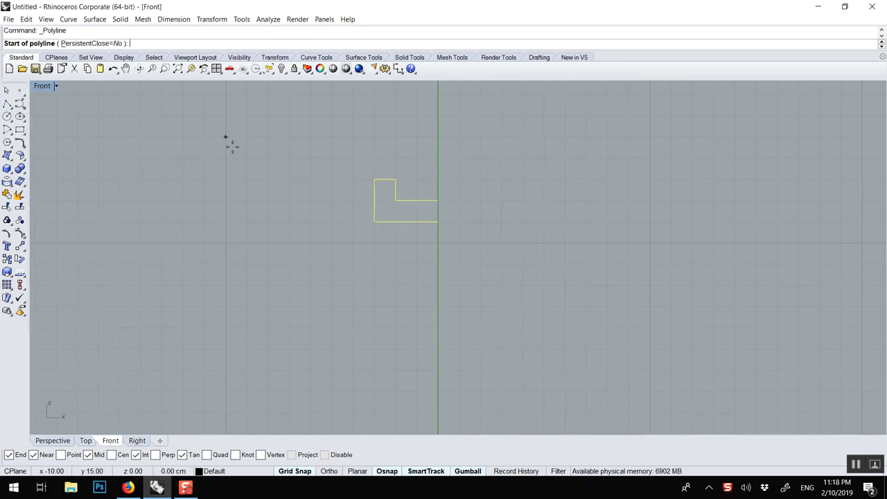
{"action": "key", "text": "Escape"}
{"action": "scroll", "coordinate": [378, 227], "scroll_direction": "up", "scroll_amount": 2}
{"action": "right_click_drag", "start_coordinate": [475, 174], "coordinate": [463, 216]}
{"action": "key", "text": "Escape"}
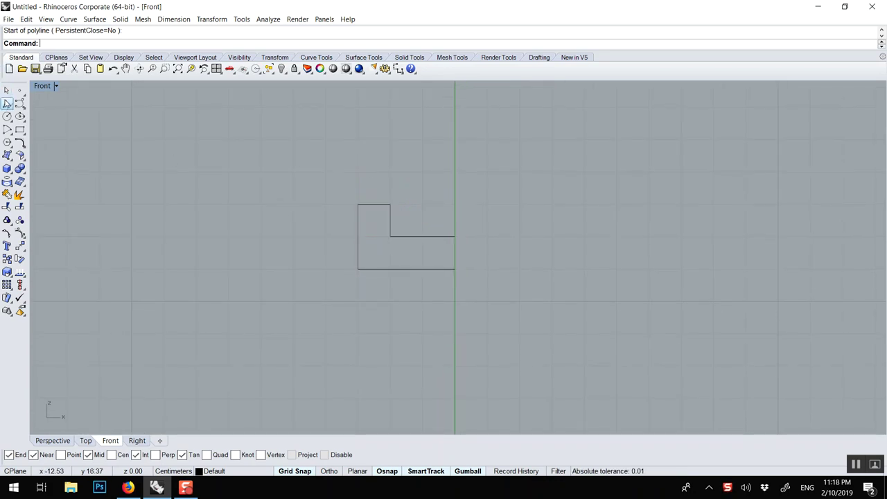
{"action": "scroll", "coordinate": [429, 261], "scroll_direction": "up", "scroll_amount": 2}
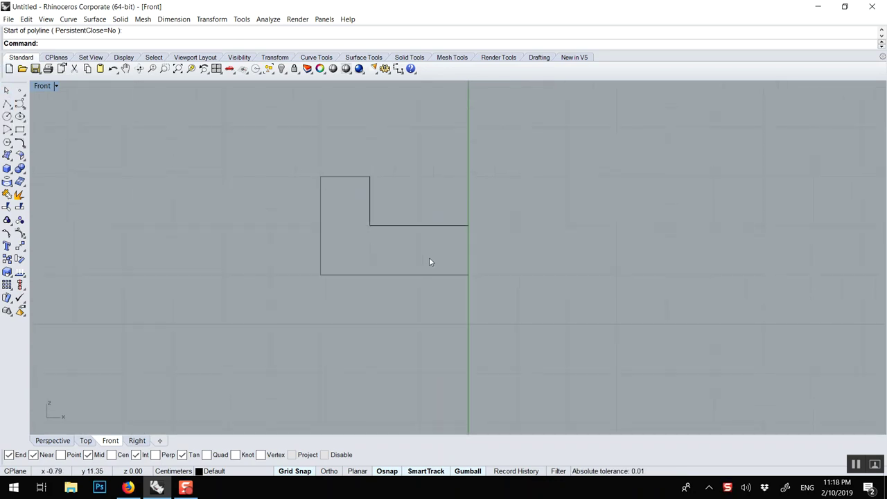
{"action": "left_click", "coordinate": [297, 472]}
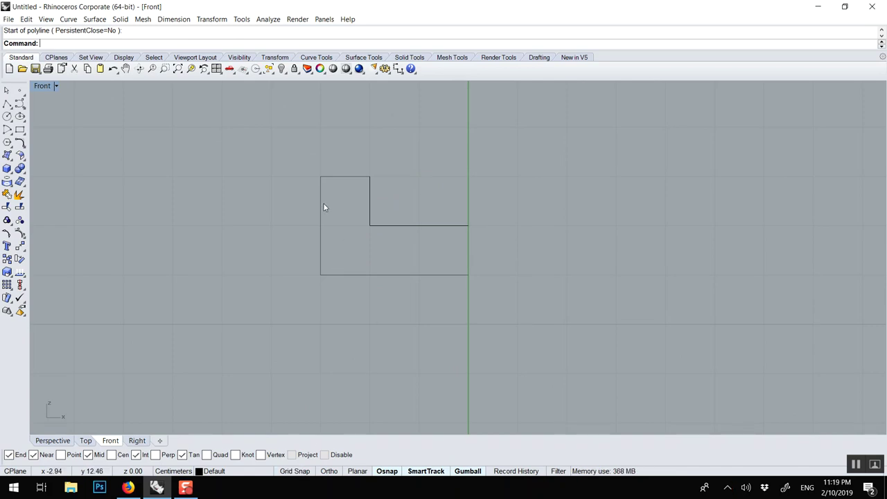
{"action": "key", "text": "Up"}
Fillet the profile's top-left and bottom-left outer corners at radius 0.3.
{"action": "type", "text": "F"}
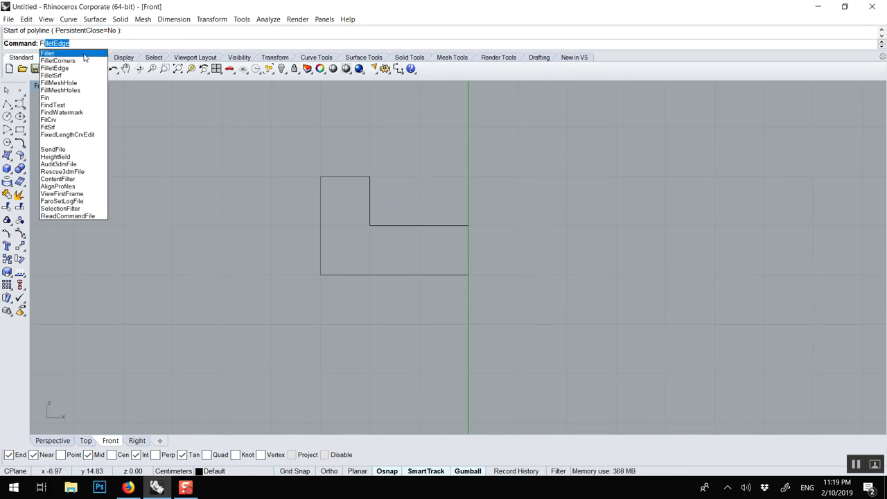
{"action": "left_click", "coordinate": [85, 54]}
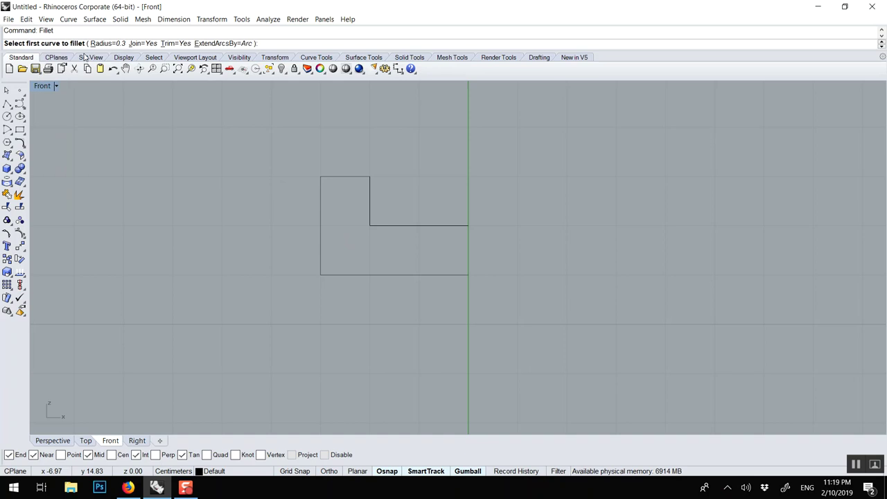
{"action": "left_click", "coordinate": [320, 188]}
{"action": "left_click", "coordinate": [324, 177]}
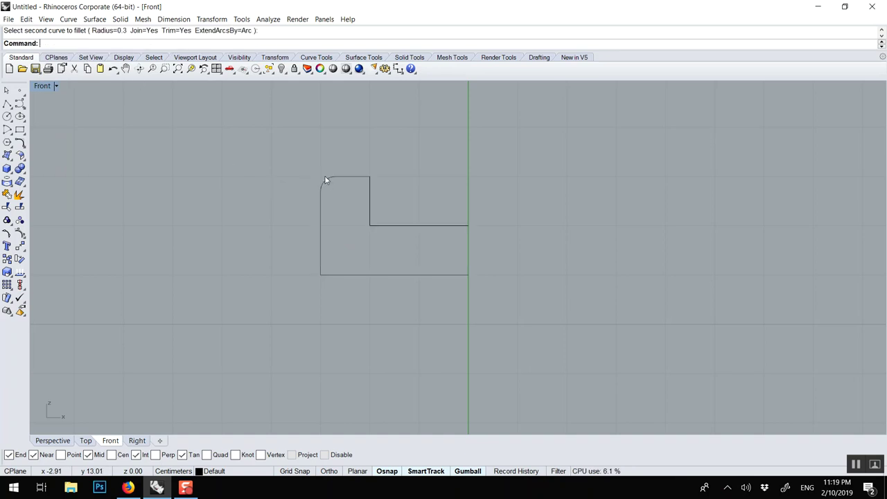
{"action": "key", "text": "Return"}
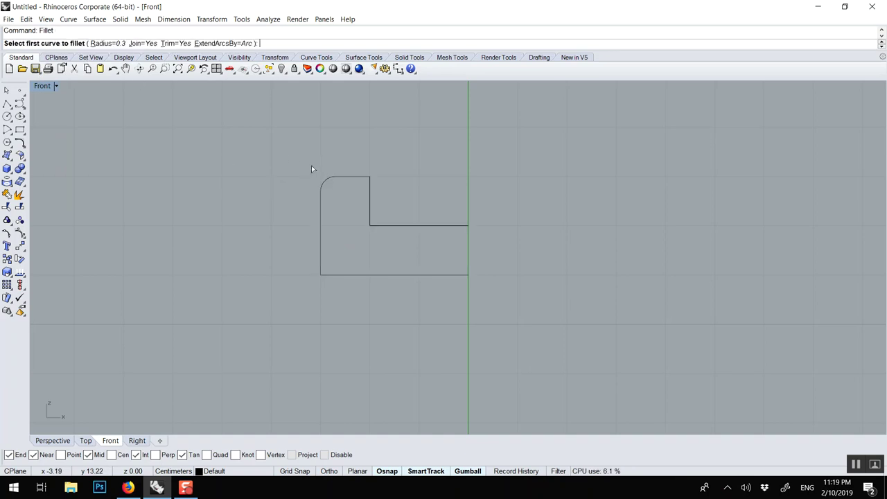
{"action": "left_click", "coordinate": [321, 259]}
{"action": "left_click", "coordinate": [330, 275]}
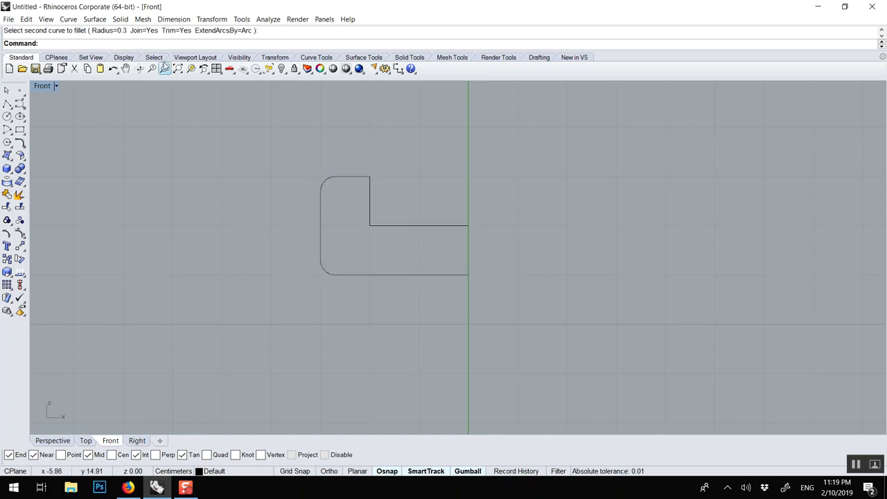
Fillet the inner step corner with radius 0.1.
{"action": "key", "text": "Return"}
{"action": "left_click", "coordinate": [107, 44]}
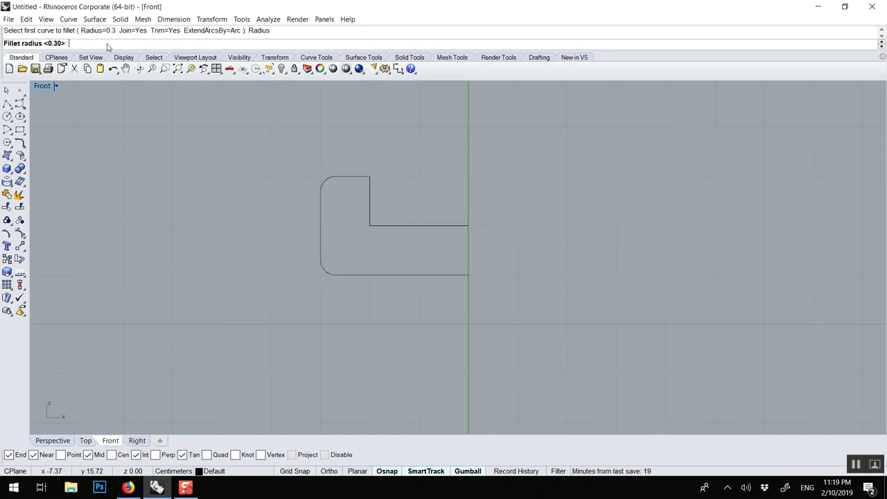
{"action": "type", "text": "0.1"}
{"action": "key", "text": "Return"}
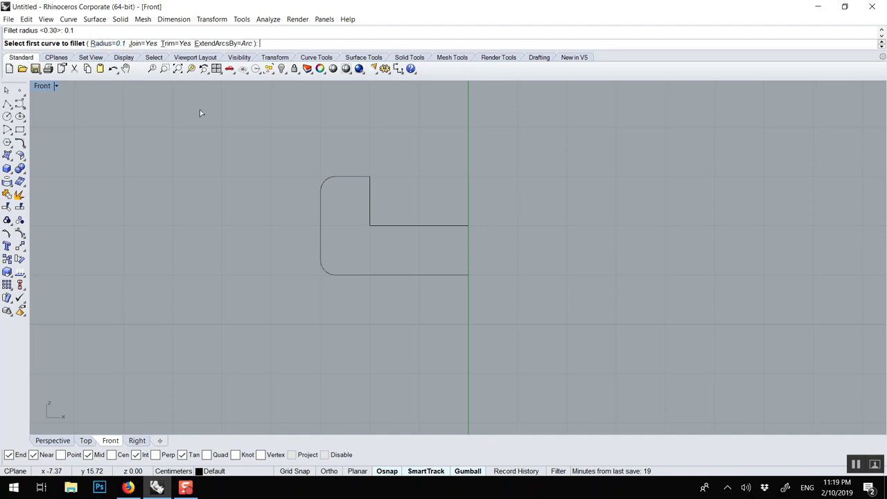
{"action": "left_click", "coordinate": [376, 226]}
{"action": "left_click", "coordinate": [370, 217]}
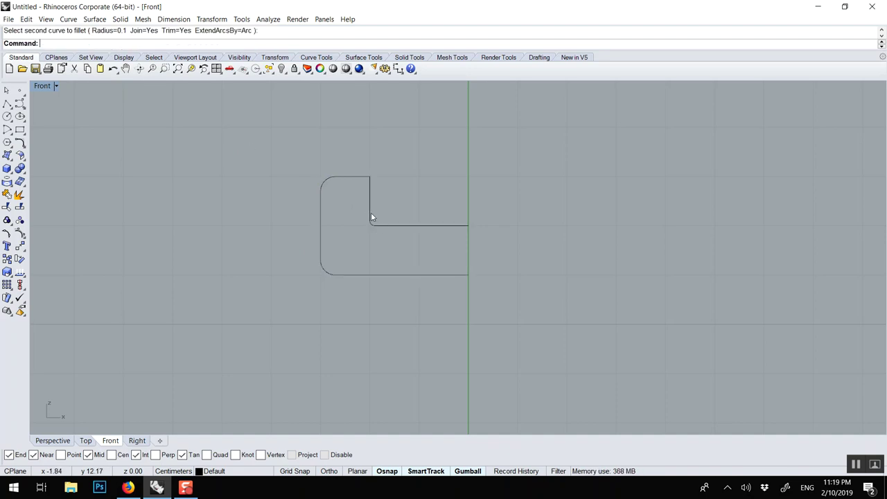
{"action": "left_click", "coordinate": [321, 201]}
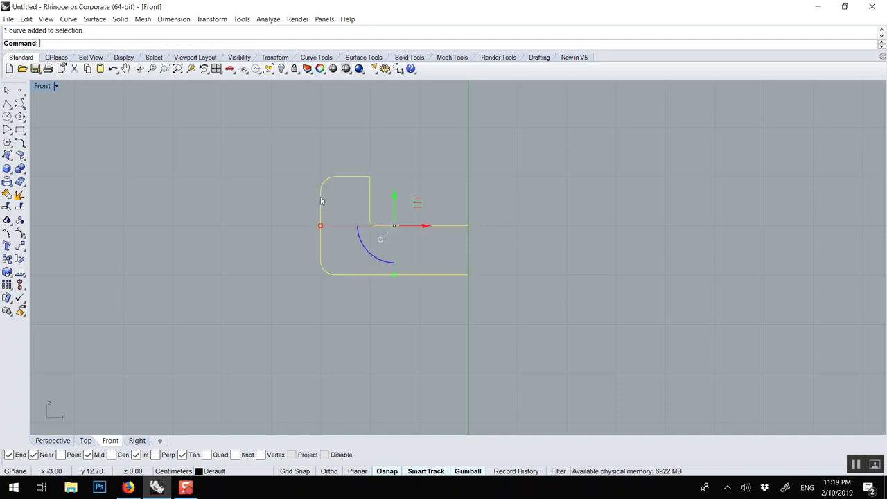
Mirror the profile across a vertical plane through the origin.
{"action": "key", "text": "Return"}
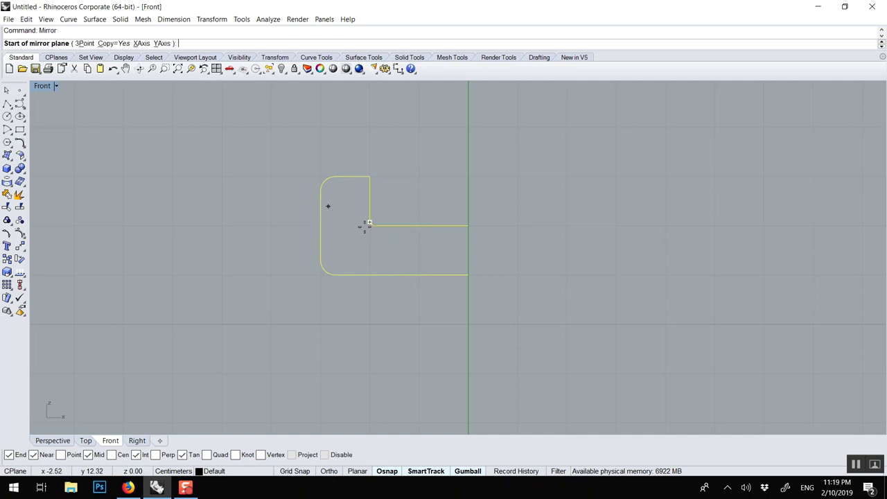
{"action": "type", "text": "0"}
{"action": "key", "text": "Return"}
{"action": "key", "text": "F8"}
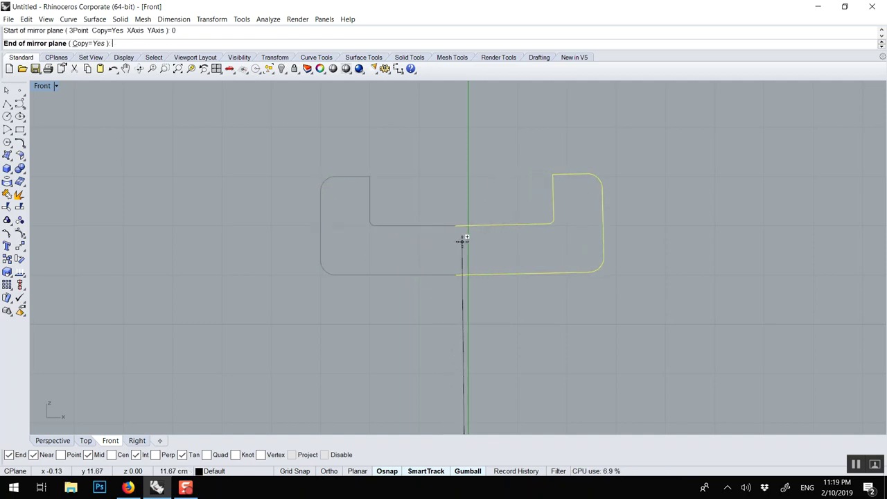
{"action": "left_click", "coordinate": [471, 242]}
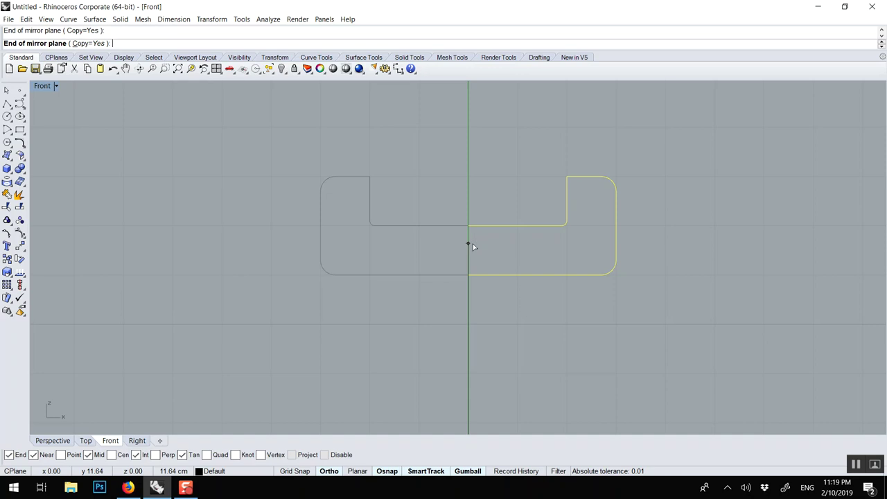
{"action": "key", "text": "Escape"}
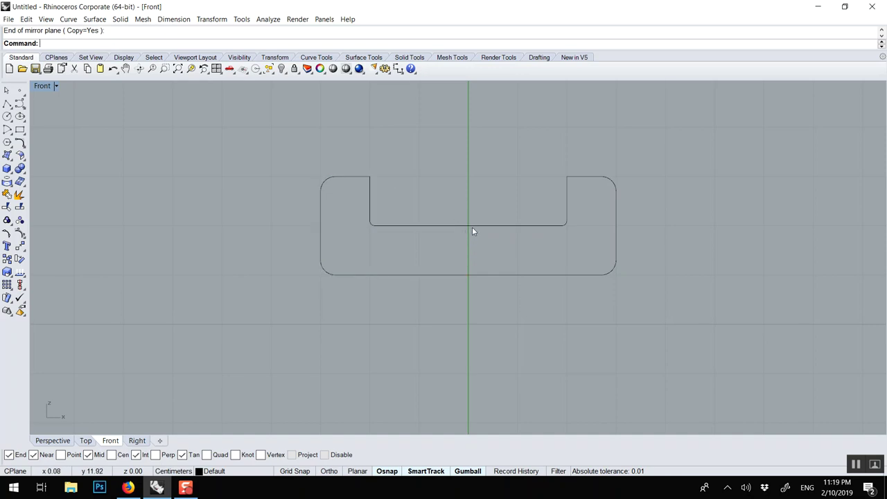
Join both mirrored halves into one closed curve and reframe the Front view.
{"action": "left_click_drag", "start_coordinate": [277, 150], "coordinate": [684, 321]}
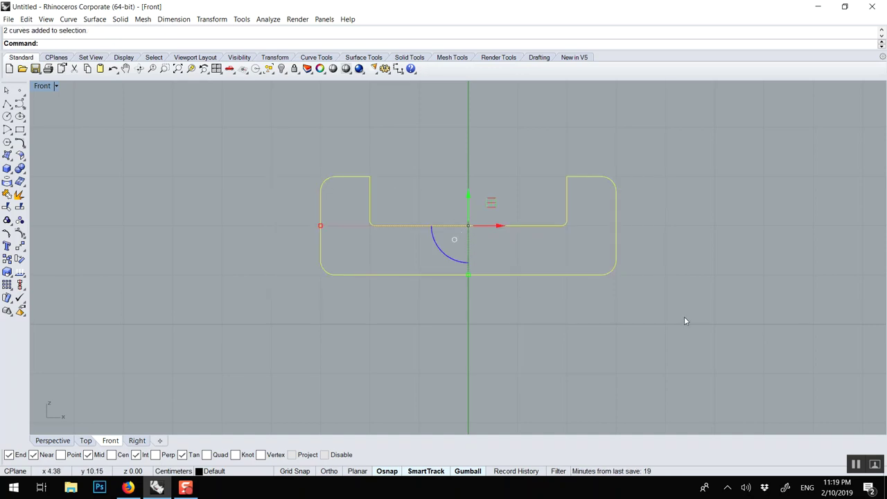
{"action": "key", "text": "ctrl+j"}
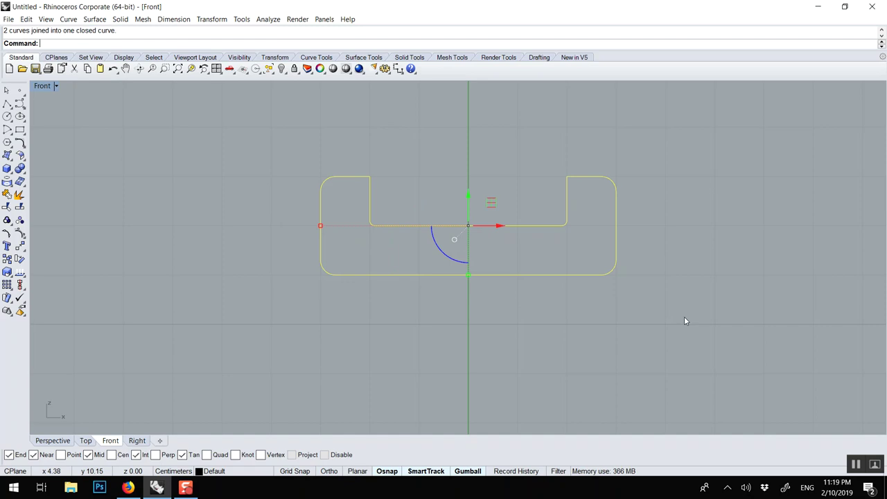
{"action": "scroll", "coordinate": [648, 332], "scroll_direction": "down", "scroll_amount": 5}
{"action": "right_click_drag", "start_coordinate": [641, 336], "coordinate": [397, 169]}
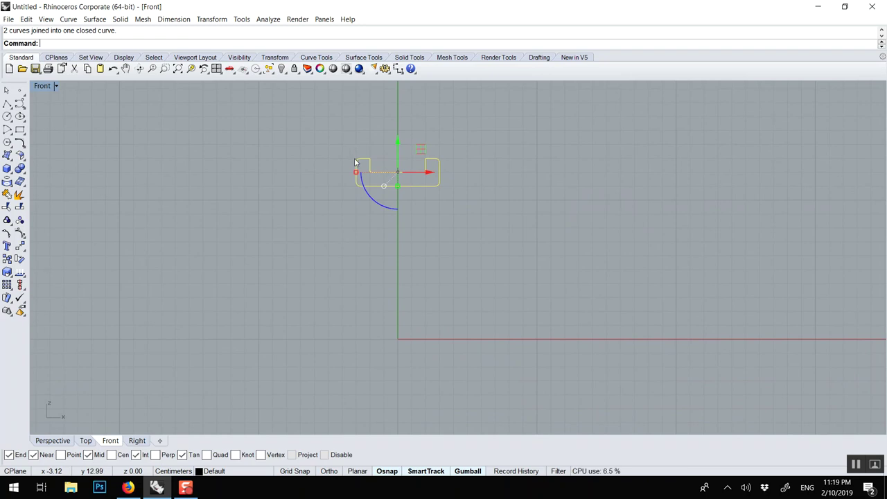
Show control points and move the left and right halves' points inward to narrow the profile.
{"action": "key", "text": "F10"}
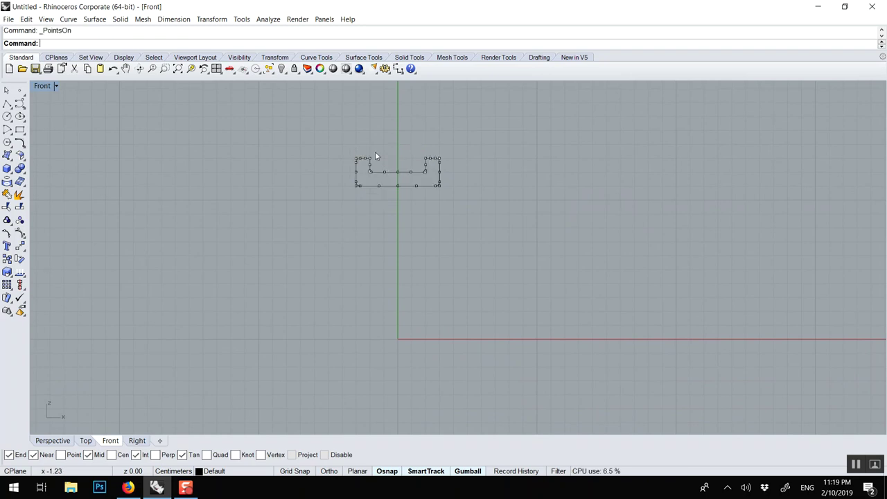
{"action": "left_click_drag", "start_coordinate": [324, 126], "coordinate": [391, 195]}
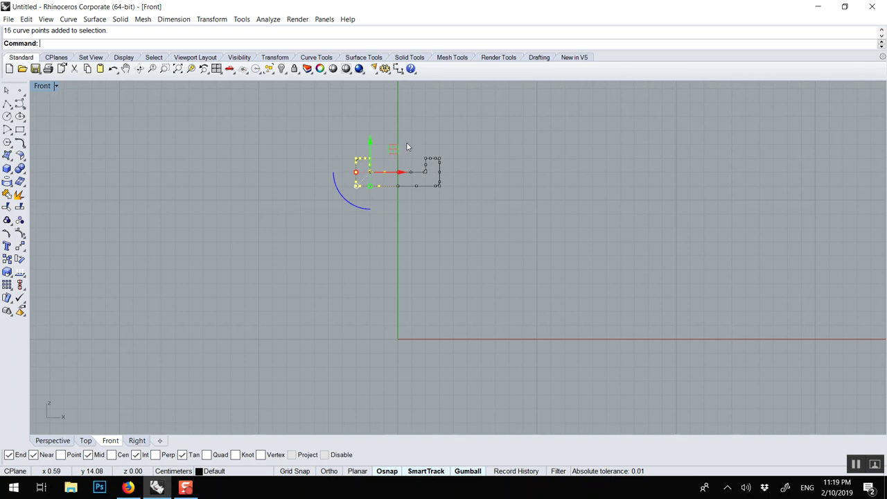
{"action": "left_click_drag", "start_coordinate": [408, 145], "coordinate": [465, 208], "text": "shift"}
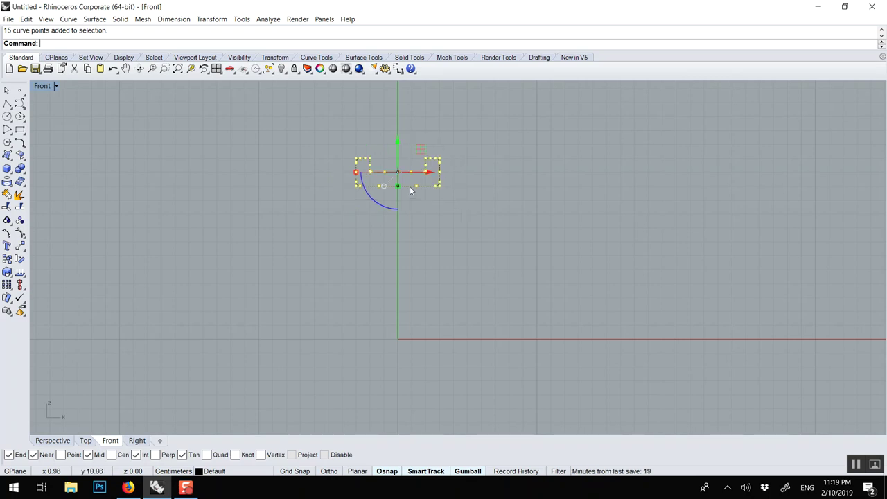
{"action": "left_click_drag", "start_coordinate": [356, 173], "coordinate": [366, 174]}
{"action": "left_click", "coordinate": [385, 158]}
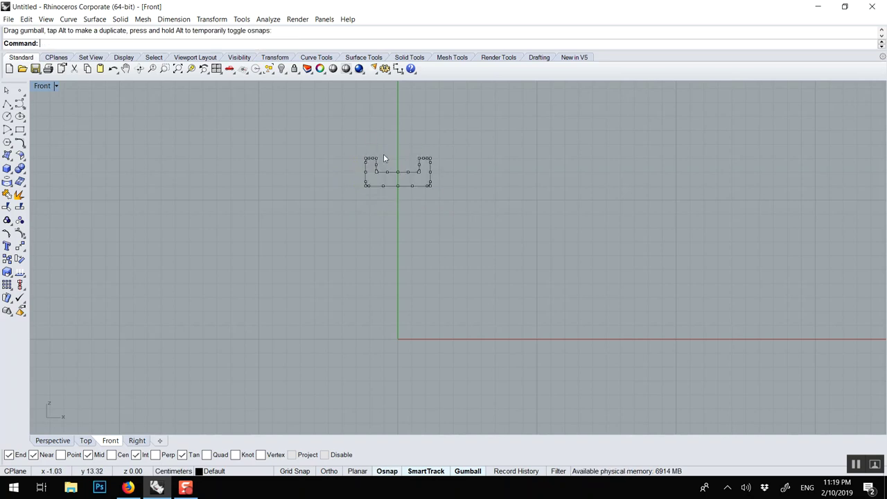
Scale the notch control points horizontally toward the centre to tighten the notch.
{"action": "scroll", "coordinate": [384, 158], "scroll_direction": "up", "scroll_amount": 3}
{"action": "left_click_drag", "start_coordinate": [355, 156], "coordinate": [495, 214]}
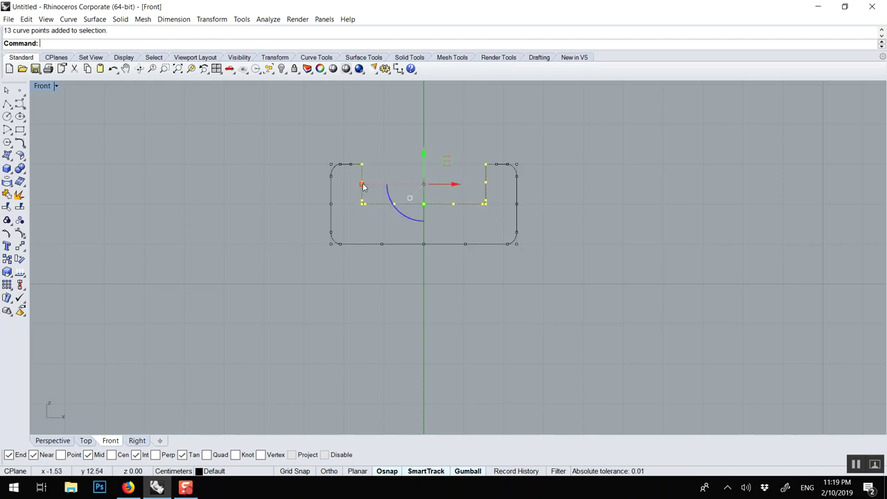
{"action": "left_click_drag", "start_coordinate": [362, 185], "coordinate": [369, 183]}
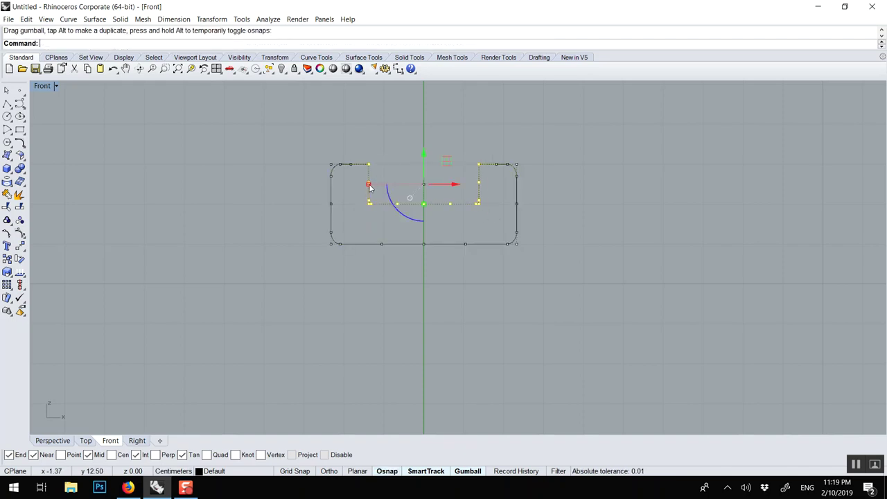
{"action": "left_click", "coordinate": [400, 148]}
{"action": "scroll", "coordinate": [400, 147], "scroll_direction": "down", "scroll_amount": 6}
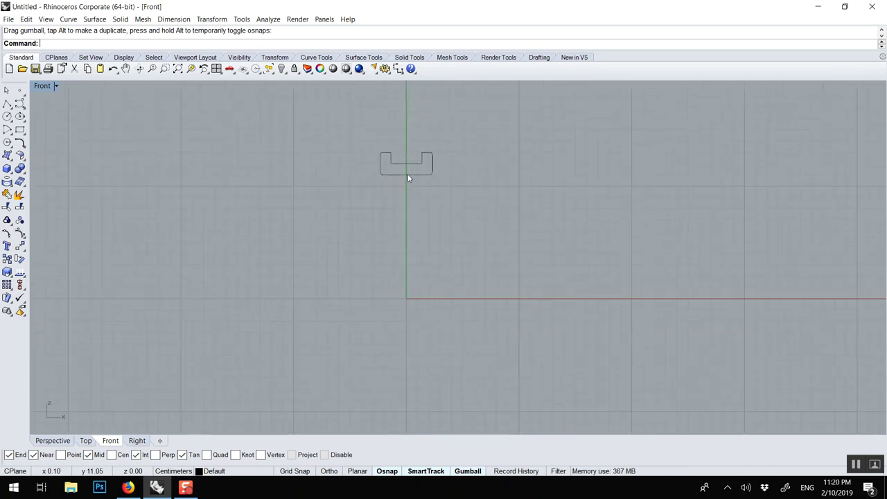
{"action": "left_click", "coordinate": [409, 175]}
Revolve the closed profile 360° around a horizontal axis starting at origin 0, start angle 0.
{"action": "type", "text": "Revolve"}
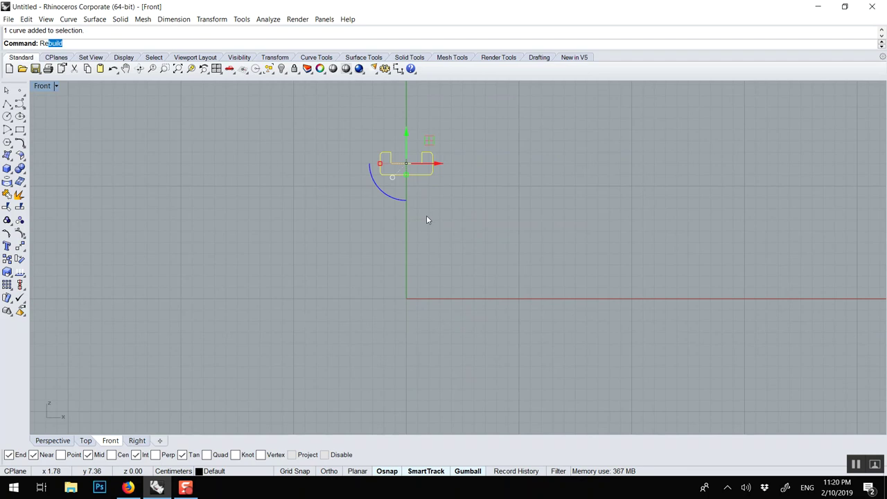
{"action": "key", "text": "Return"}
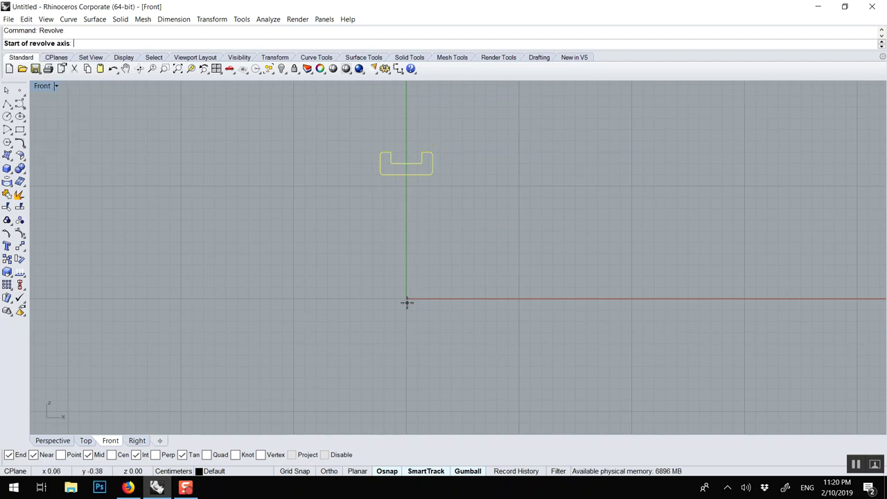
{"action": "type", "text": "0"}
{"action": "key", "text": "Return"}
{"action": "key", "text": "F8"}
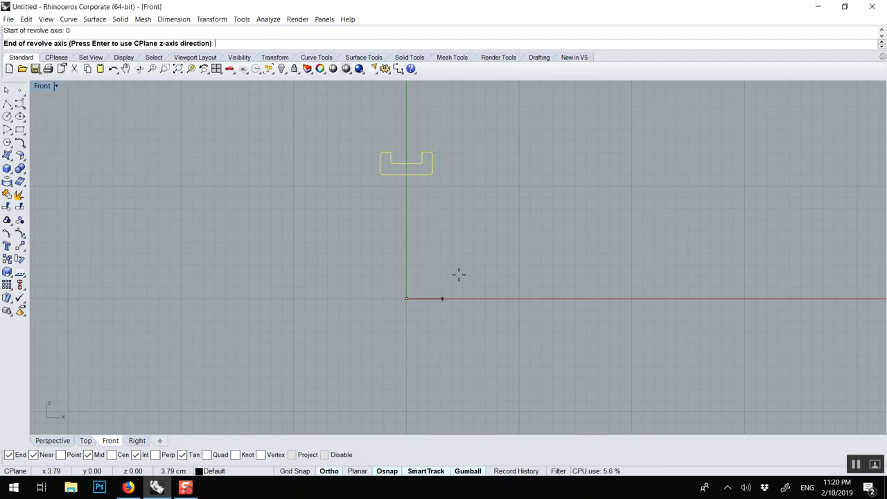
{"action": "key", "text": "Return"}
{"action": "key", "text": "F8"}
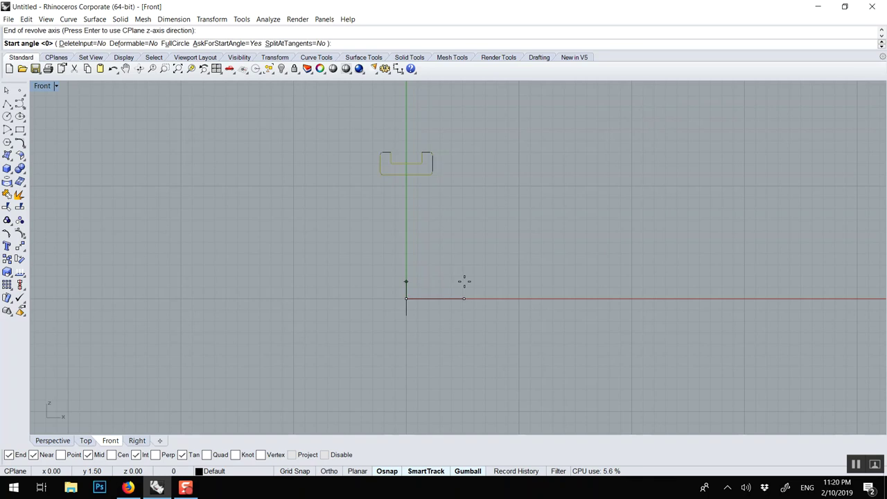
{"action": "key", "text": "Return"}
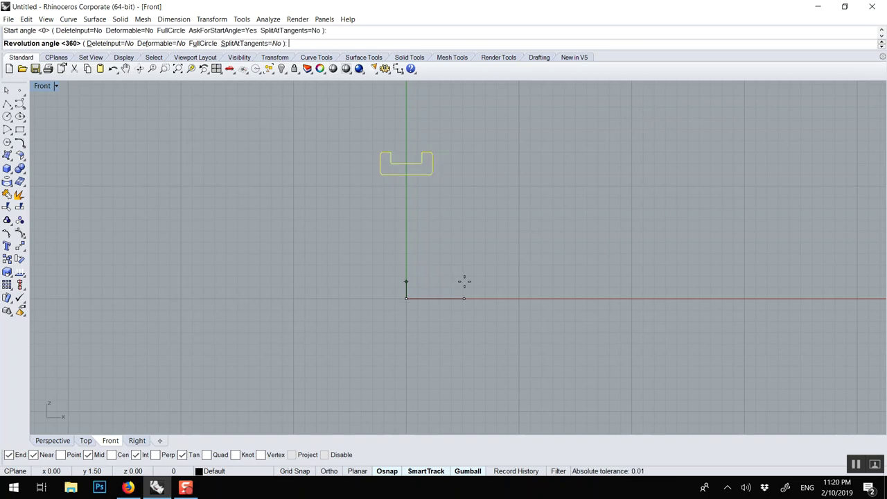
{"action": "key", "text": "Return"}
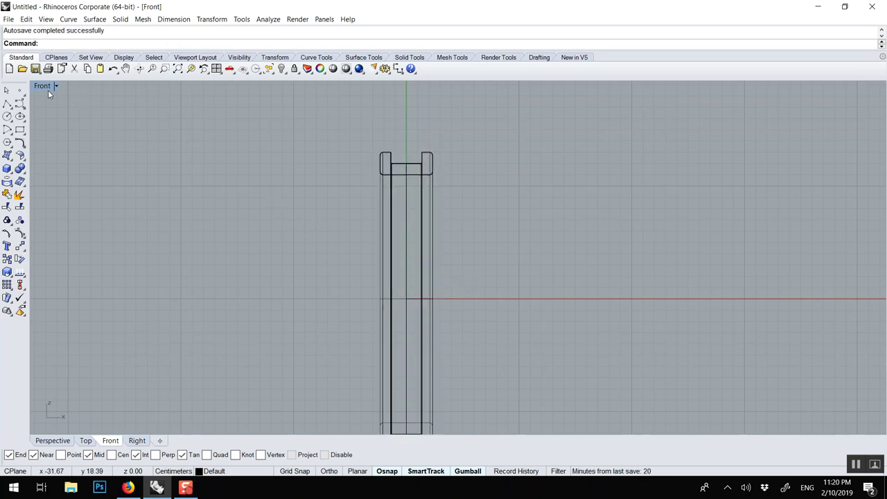
{"action": "double_click", "coordinate": [46, 87]}
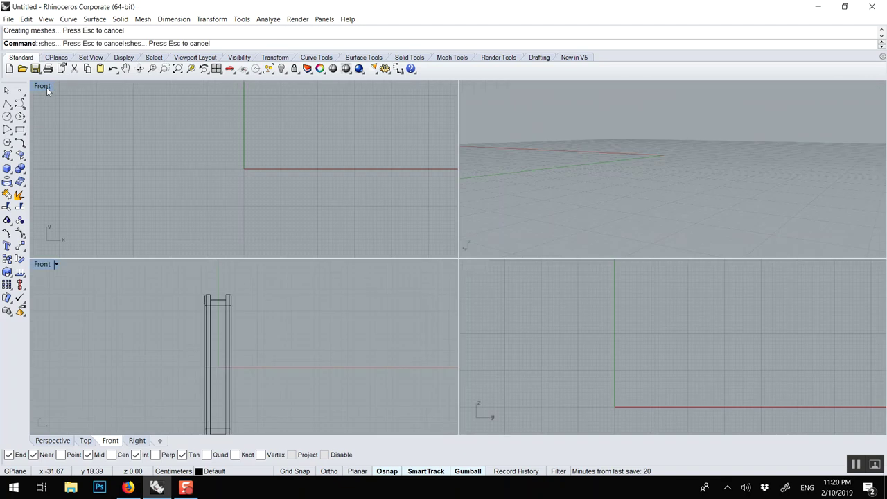
Zoom extents in Front and Perspective, and orbit Perspective to view the ring from above.
{"action": "key", "text": "ctrl+shift+e"}
{"action": "left_click", "coordinate": [602, 148]}
{"action": "key", "text": "ctrl+shift+e"}
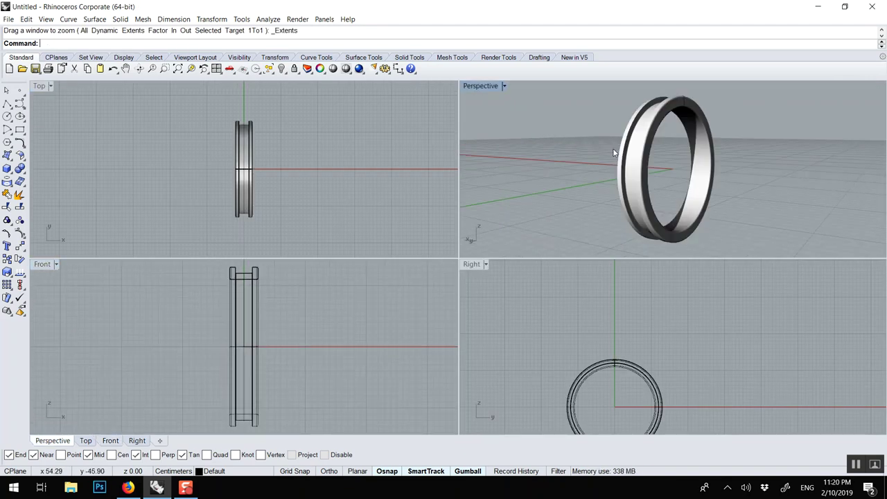
{"action": "right_click_drag", "start_coordinate": [613, 152], "coordinate": [753, 192]}
{"action": "right_click_drag", "start_coordinate": [712, 118], "coordinate": [659, 146]}
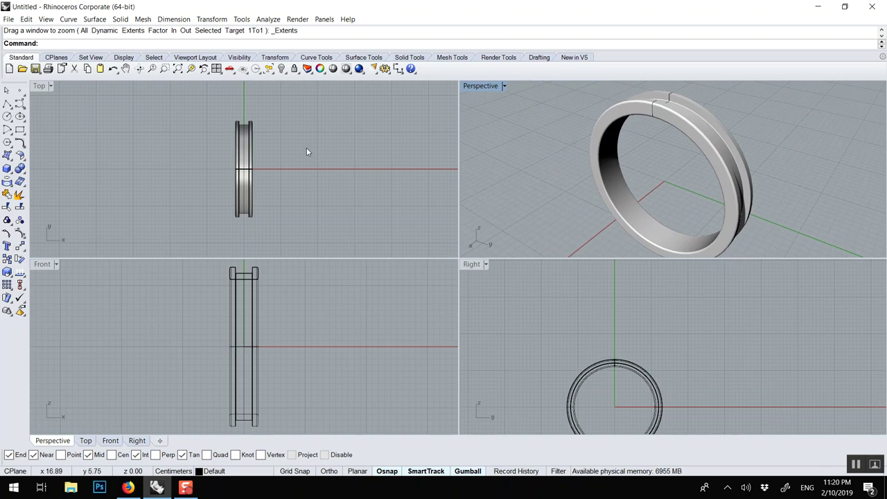
{"action": "scroll", "coordinate": [306, 152], "scroll_direction": "up", "scroll_amount": 3}
Create a small solid cylinder with its base at origin 0 inside the ring.
{"action": "type", "text": "Cylinder"}
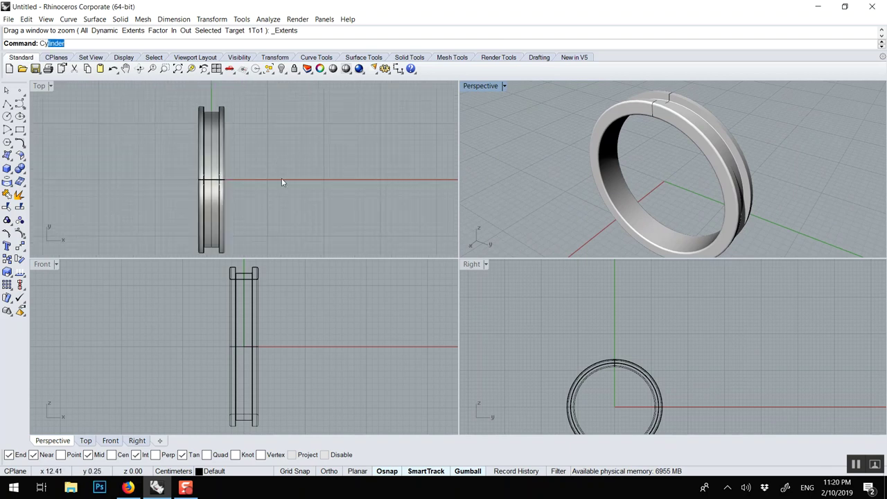
{"action": "key", "text": "Return"}
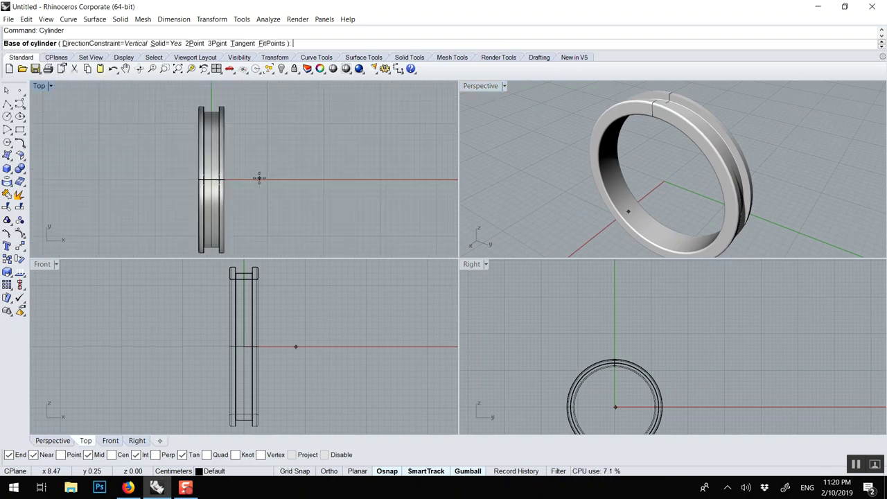
{"action": "type", "text": "0"}
{"action": "key", "text": "Return"}
{"action": "scroll", "coordinate": [215, 168], "scroll_direction": "up", "scroll_amount": 4}
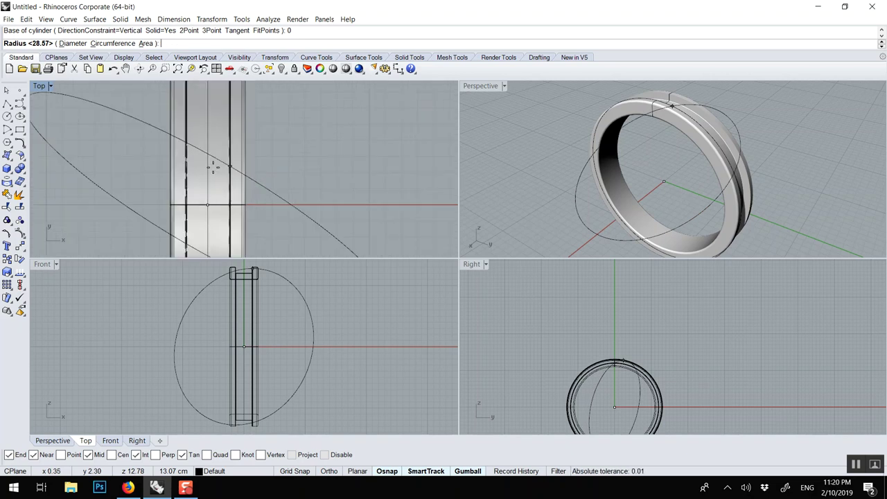
{"action": "left_click", "coordinate": [198, 199]}
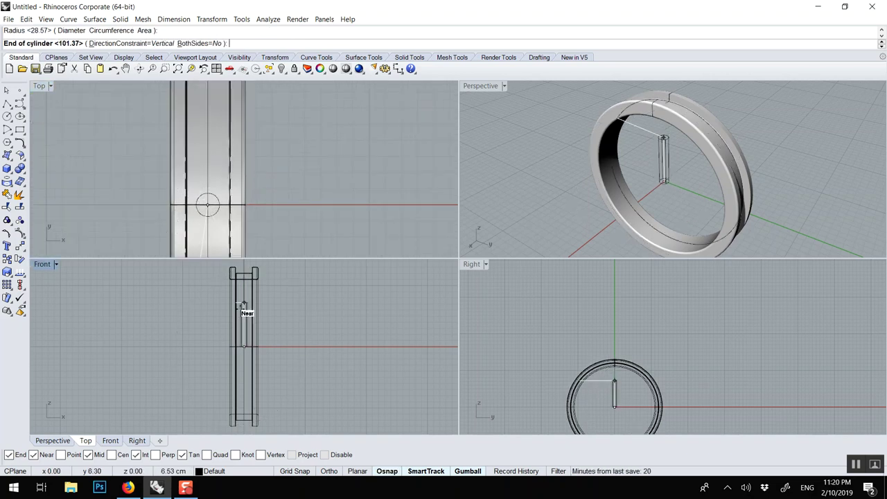
{"action": "left_click", "coordinate": [250, 327]}
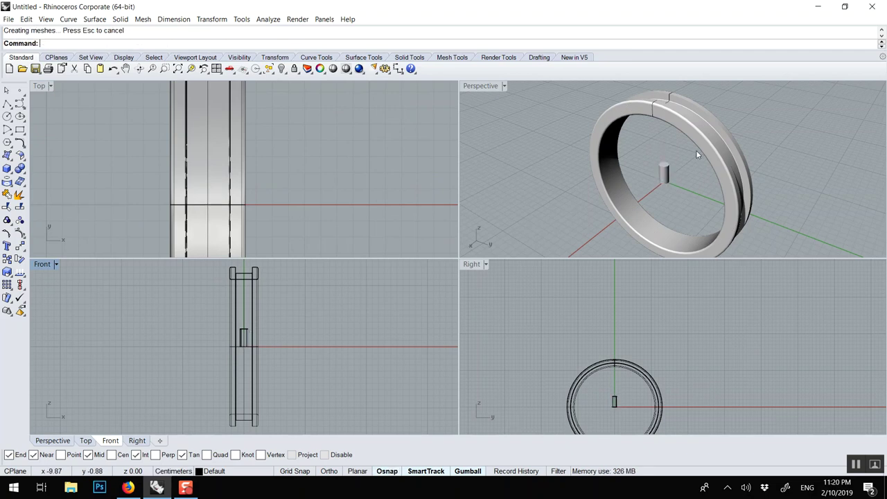
{"action": "left_click", "coordinate": [663, 171]}
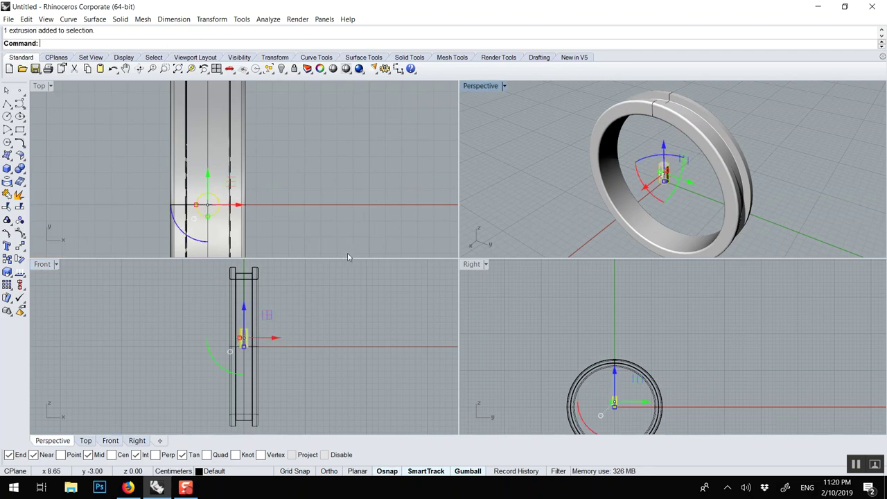
Move the cylinder up to the ring's crown and maximize the Right view.
{"action": "scroll", "coordinate": [349, 347], "scroll_direction": "up", "scroll_amount": 5}
{"action": "right_click_drag", "start_coordinate": [272, 386], "coordinate": [293, 389]}
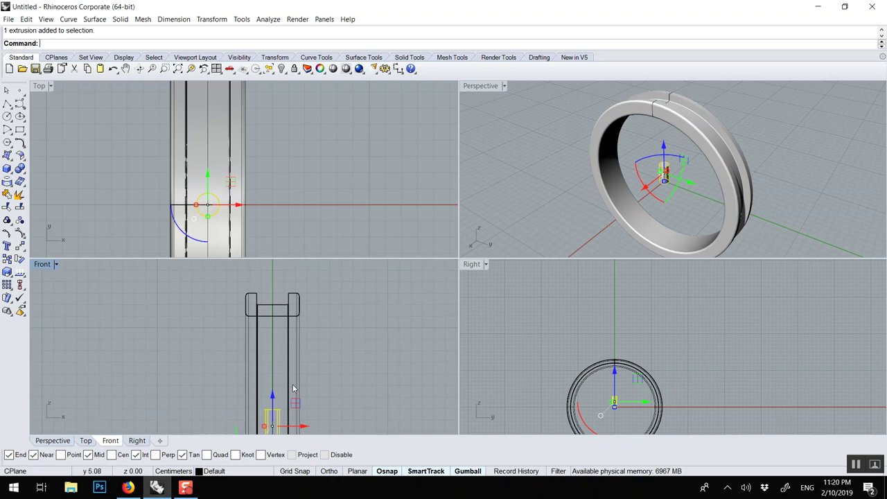
{"action": "left_click_drag", "start_coordinate": [275, 396], "coordinate": [273, 305]}
{"action": "scroll", "coordinate": [607, 394], "scroll_direction": "up", "scroll_amount": 3}
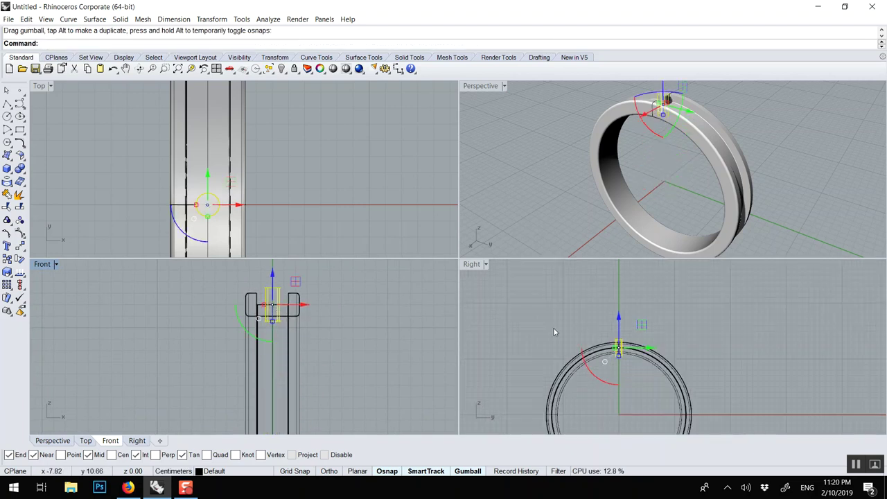
{"action": "double_click", "coordinate": [471, 264]}
{"action": "scroll", "coordinate": [457, 280], "scroll_direction": "up", "scroll_amount": 3}
{"action": "scroll", "coordinate": [605, 179], "scroll_direction": "up", "scroll_amount": 3}
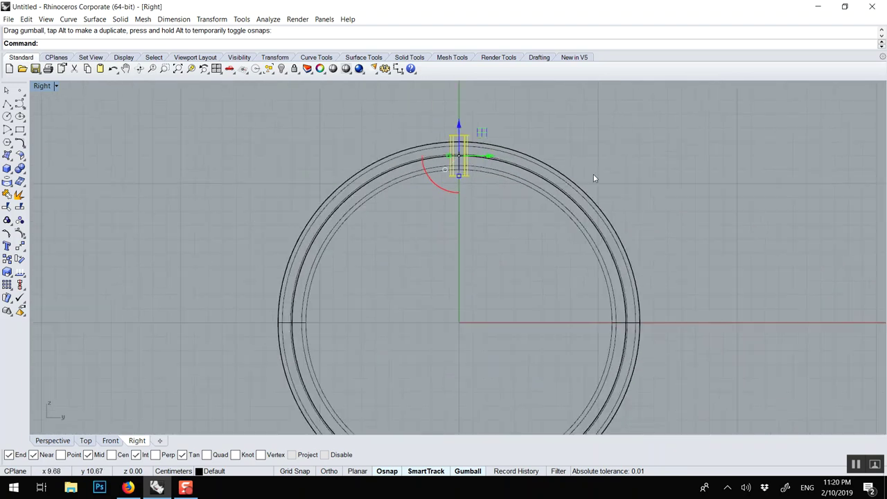
{"action": "scroll", "coordinate": [594, 178], "scroll_direction": "down", "scroll_amount": 1}
Polar-array the cylinder into 8 items over 360° around origin 0, then restore four views.
{"action": "type", "text": "rray"}
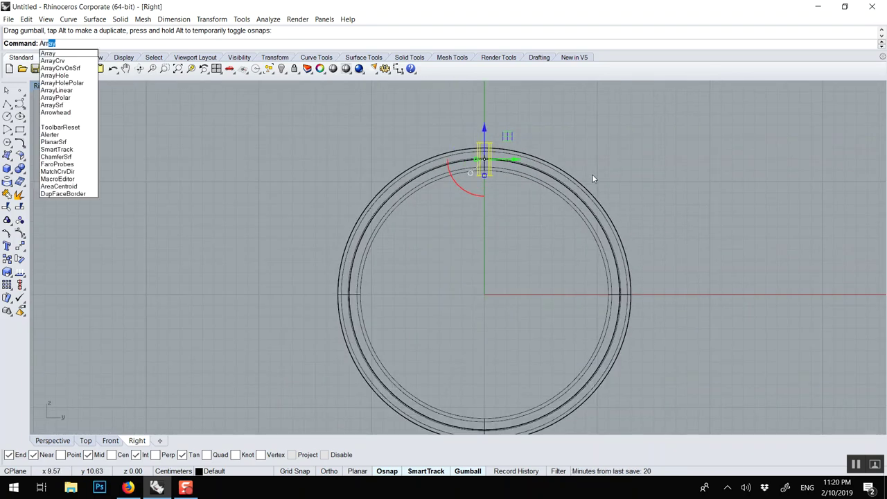
{"action": "left_click", "coordinate": [56, 97]}
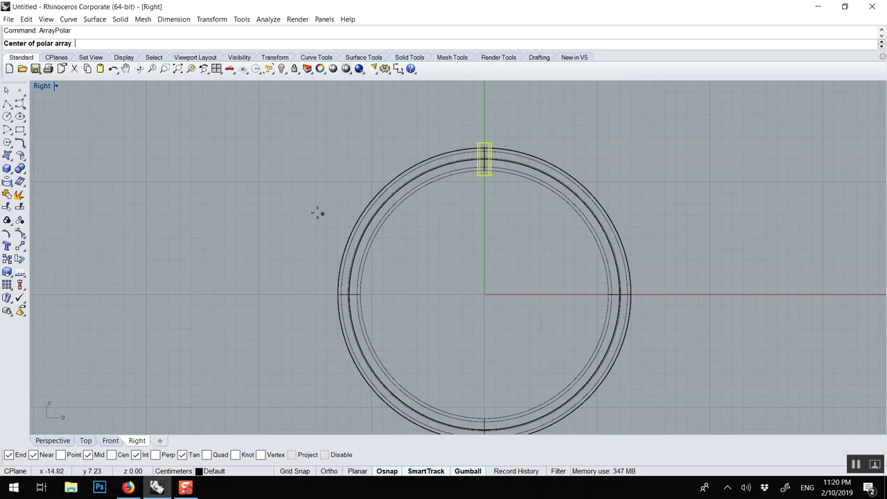
{"action": "type", "text": "0"}
{"action": "key", "text": "Return"}
{"action": "key", "text": "Return"}
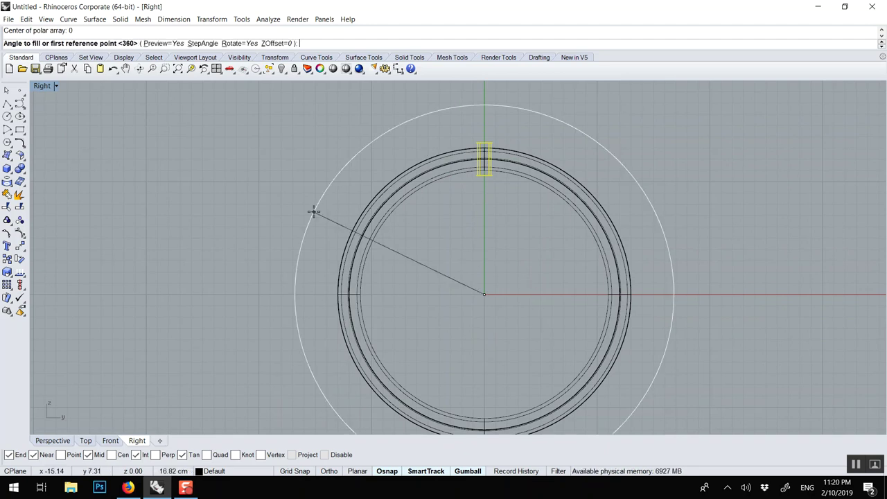
{"action": "key", "text": "Return"}
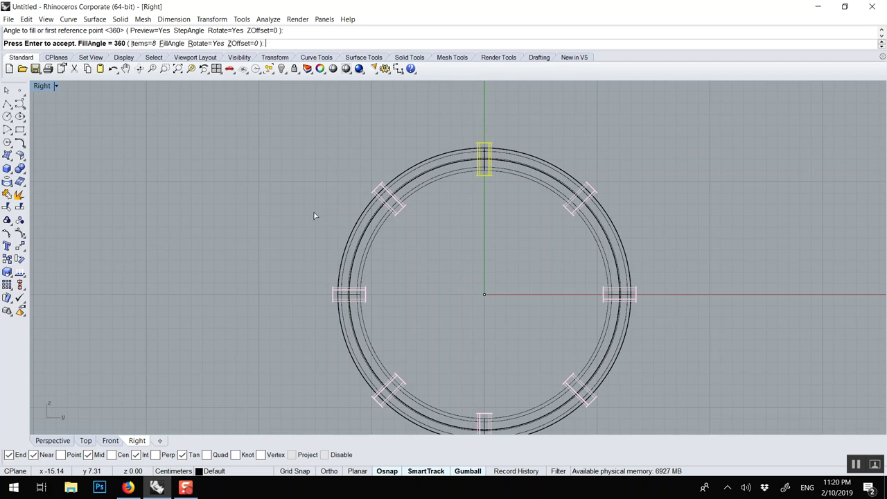
{"action": "key", "text": "Return"}
{"action": "key", "text": "Escape"}
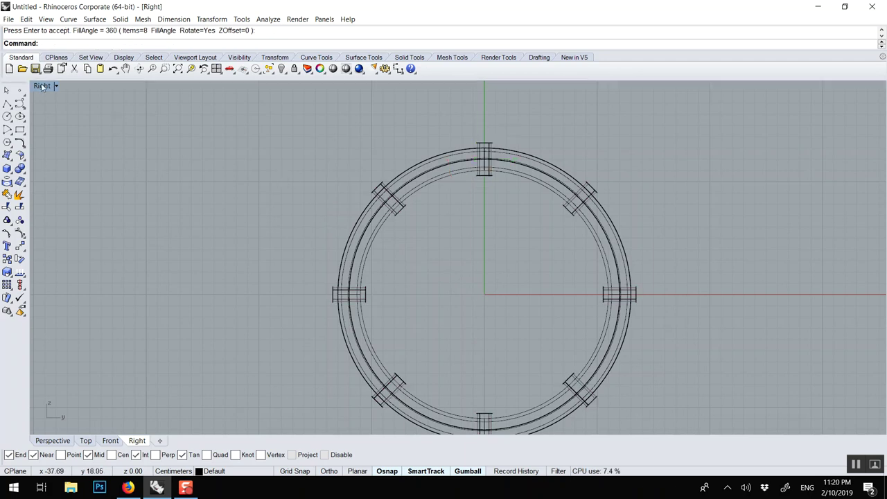
{"action": "double_click", "coordinate": [42, 86]}
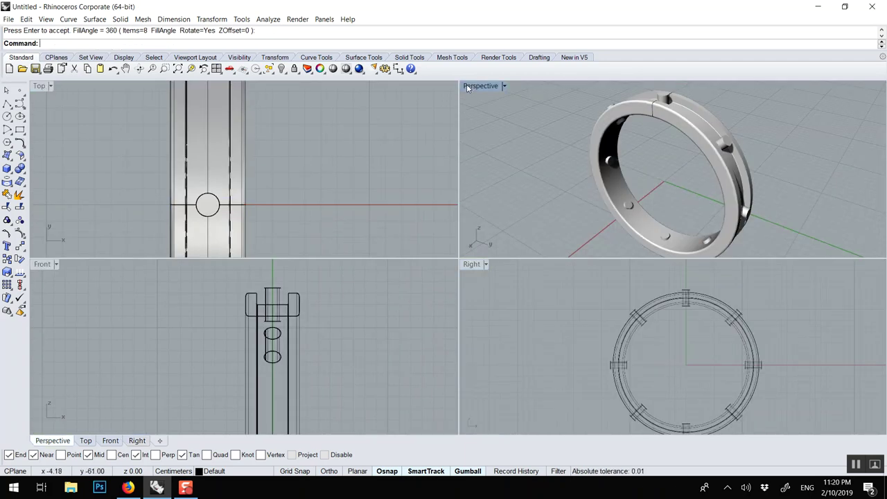
{"action": "double_click", "coordinate": [478, 86]}
Delete the stray curve lying on the ring.
{"action": "left_click", "coordinate": [418, 130]}
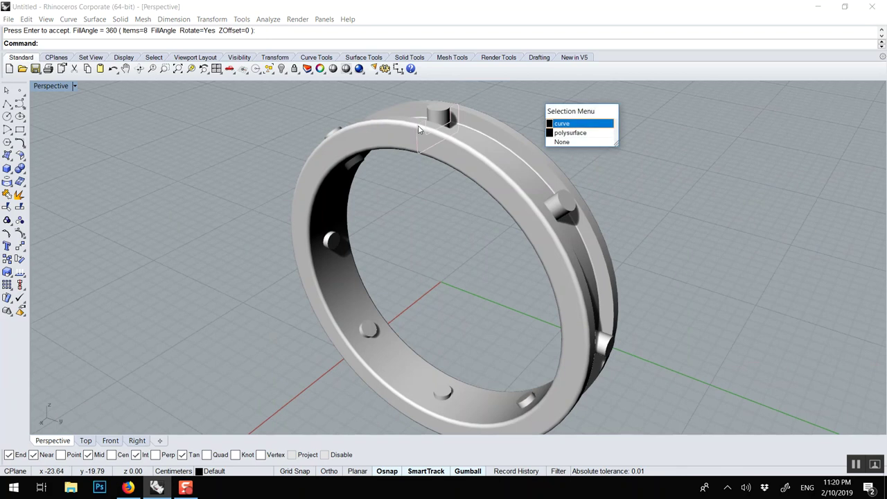
{"action": "key", "text": "Delete"}
{"action": "right_click_drag", "start_coordinate": [337, 125], "coordinate": [388, 124]}
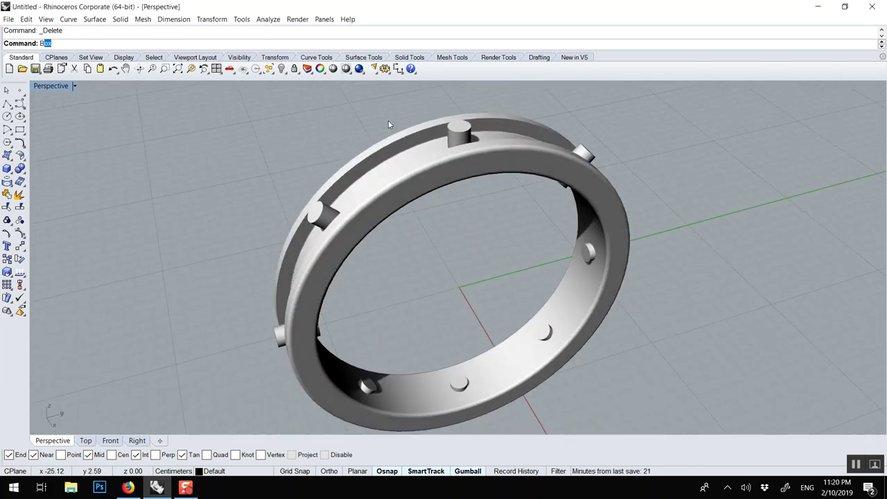
Start BooleanDifference with the ring as base solid, picking the top and upper-left cylinders.
{"action": "type", "text": "Boo"}
{"action": "key", "text": "Return"}
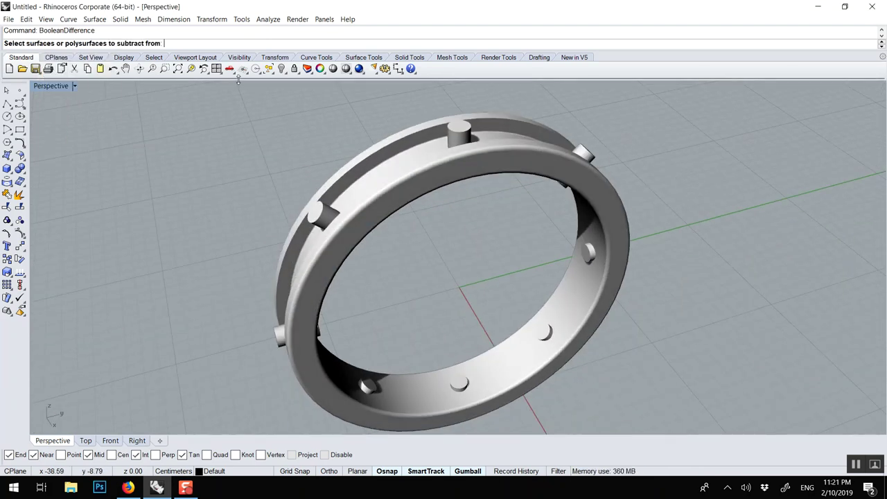
{"action": "left_click", "coordinate": [391, 154]}
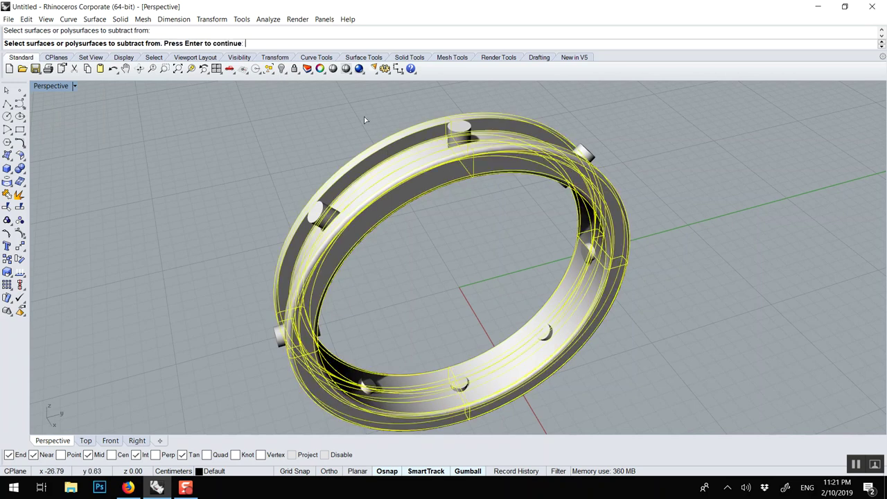
{"action": "key", "text": "Return"}
{"action": "right_click_drag", "start_coordinate": [408, 125], "coordinate": [351, 147]}
{"action": "left_click", "coordinate": [478, 101]}
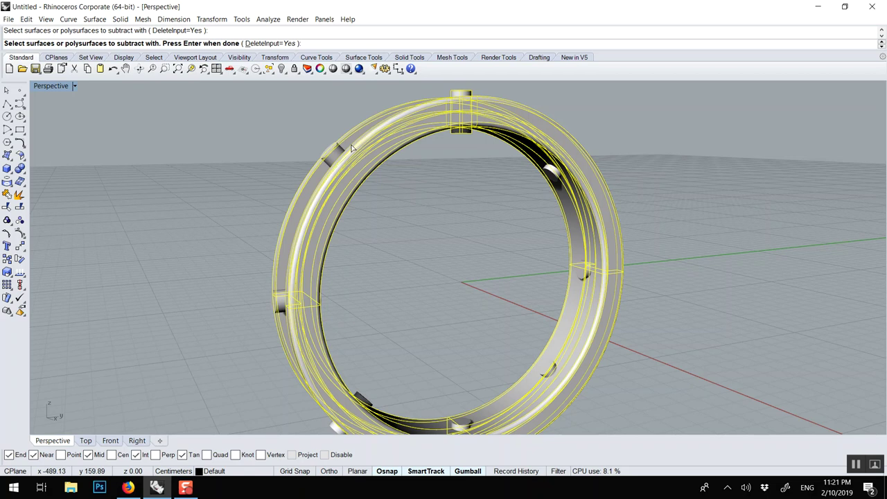
{"action": "left_click", "coordinate": [337, 152]}
Add the remaining cylinders as cutters and finish, leaving round holes through the band.
{"action": "right_click_drag", "start_coordinate": [295, 290], "coordinate": [311, 306]}
{"action": "left_click", "coordinate": [313, 308]}
{"action": "right_click_drag", "start_coordinate": [396, 381], "coordinate": [360, 368]}
{"action": "left_click", "coordinate": [349, 392]}
{"action": "right_click_drag", "start_coordinate": [426, 381], "coordinate": [456, 424]}
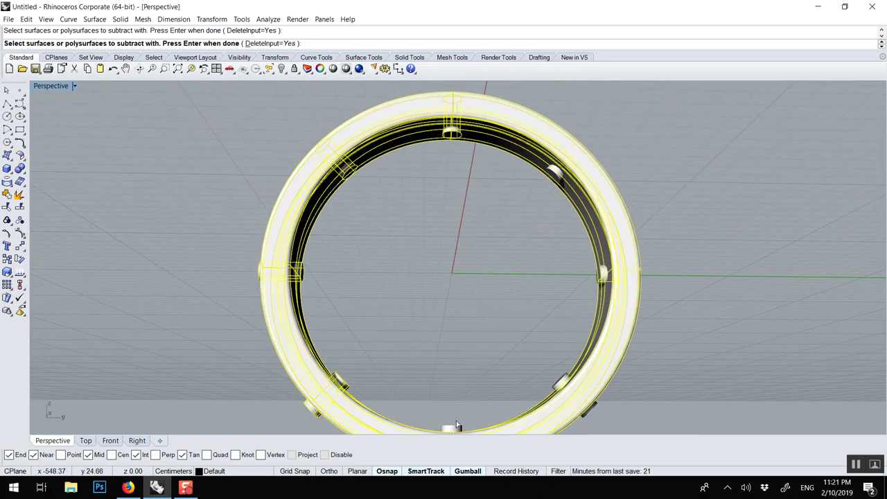
{"action": "left_click", "coordinate": [561, 379]}
{"action": "right_click_drag", "start_coordinate": [604, 280], "coordinate": [572, 285]}
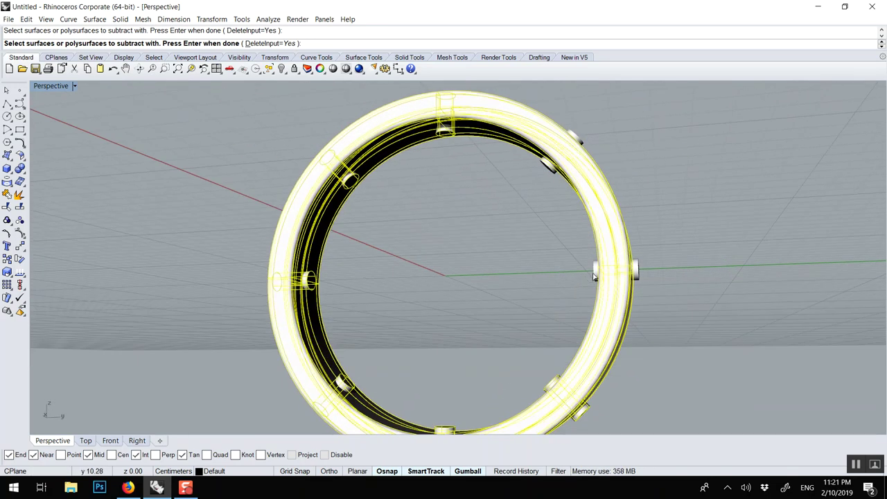
{"action": "left_click", "coordinate": [594, 272]}
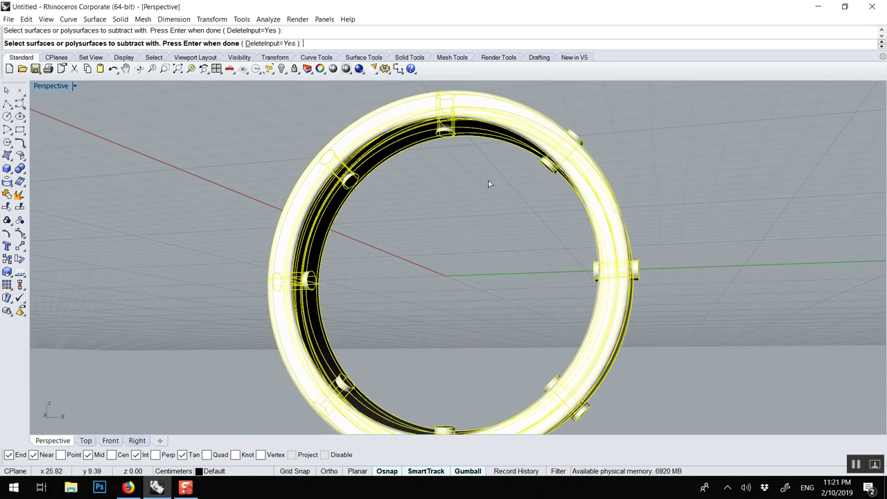
{"action": "key", "text": "Return"}
{"action": "mouse_move", "coordinate": [489, 183]}
{"action": "right_mouse_down"}
{"action": "mouse_move", "coordinate": [449, 174]}
{"action": "mouse_move", "coordinate": [505, 234]}
{"action": "right_mouse_up"}
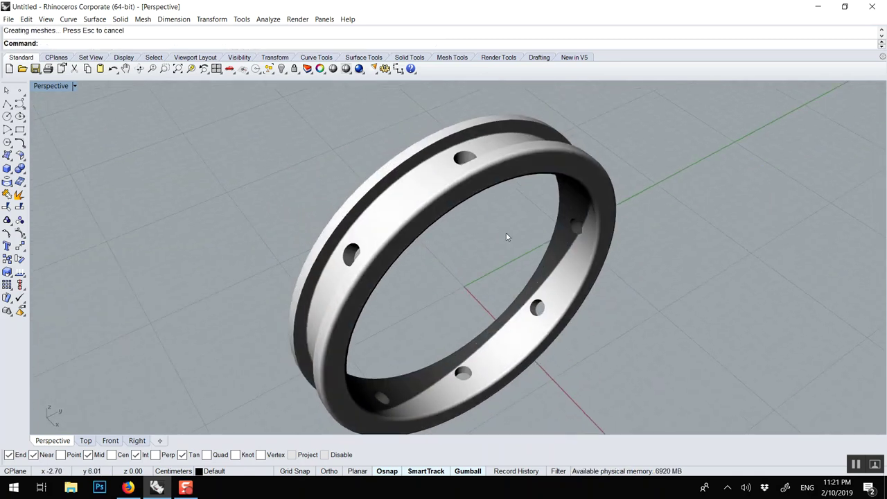
{"action": "scroll", "coordinate": [363, 212], "scroll_direction": "up", "scroll_amount": 3}
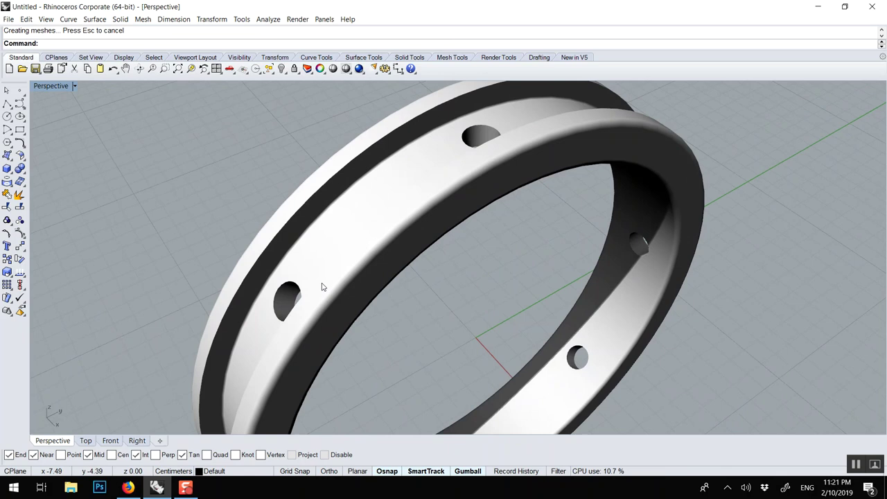
Start FilletEdge and set the fillet radius to 0.2.
{"action": "type", "text": "Fil"}
{"action": "key", "text": "Down"}
{"action": "key", "text": "Down"}
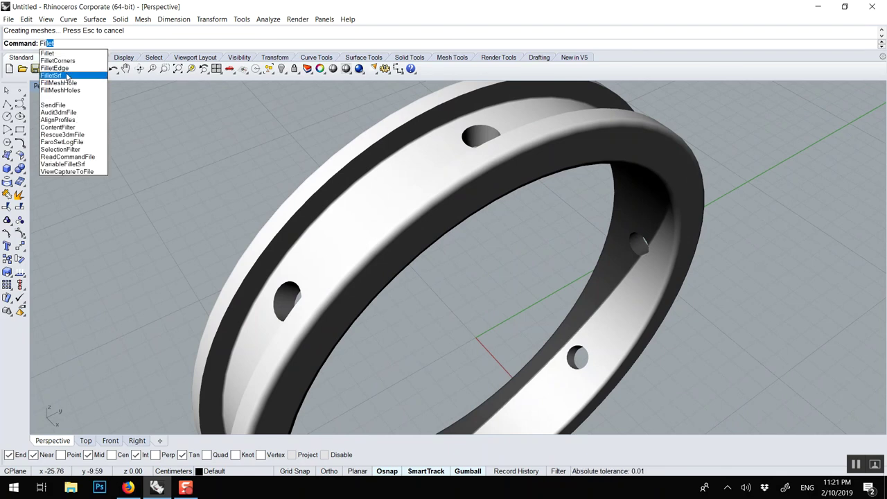
{"action": "key", "text": "Return"}
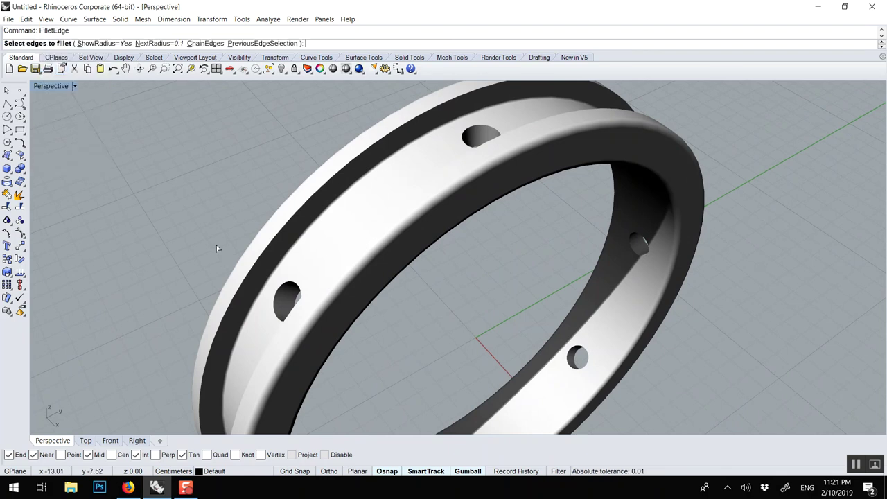
{"action": "left_click", "coordinate": [165, 43]}
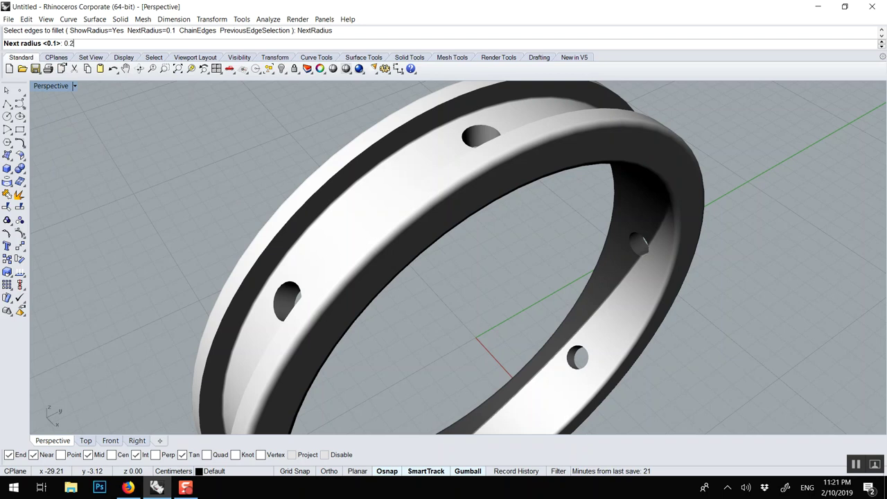
{"action": "type", "text": "0.2"}
{"action": "key", "text": "Return"}
Window-select the ring's edges, exclude both flange edges, and apply the 0.2 fillet.
{"action": "left_click", "coordinate": [123, 57]}
{"action": "scroll", "coordinate": [227, 162], "scroll_direction": "down", "scroll_amount": 3}
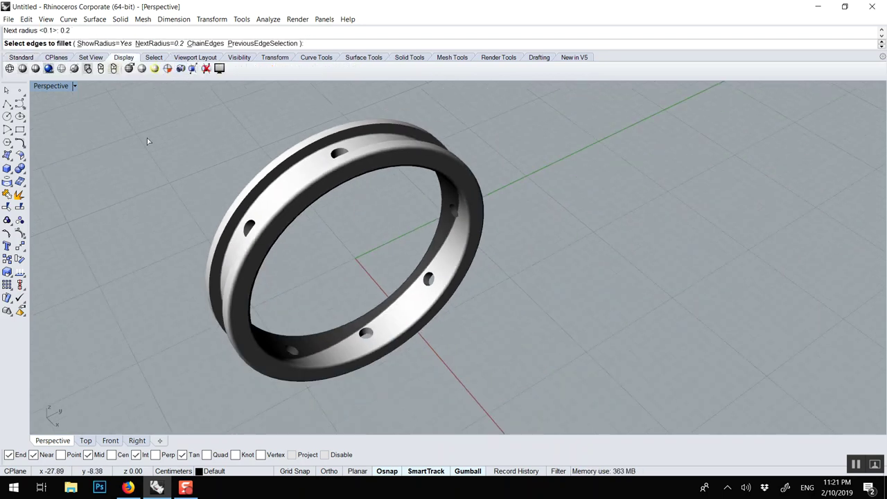
{"action": "left_click_drag", "start_coordinate": [113, 112], "coordinate": [658, 434]}
{"action": "right_click_drag", "start_coordinate": [464, 346], "coordinate": [446, 151]}
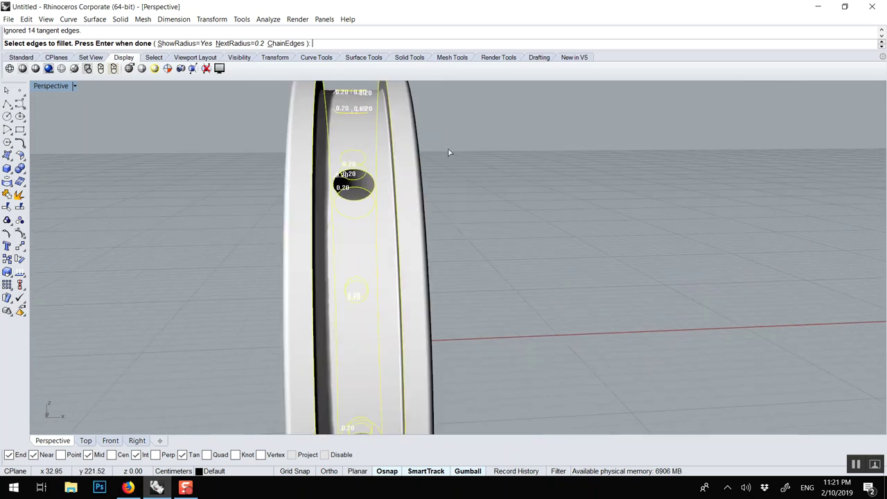
{"action": "right_click_drag", "start_coordinate": [448, 152], "coordinate": [434, 191]}
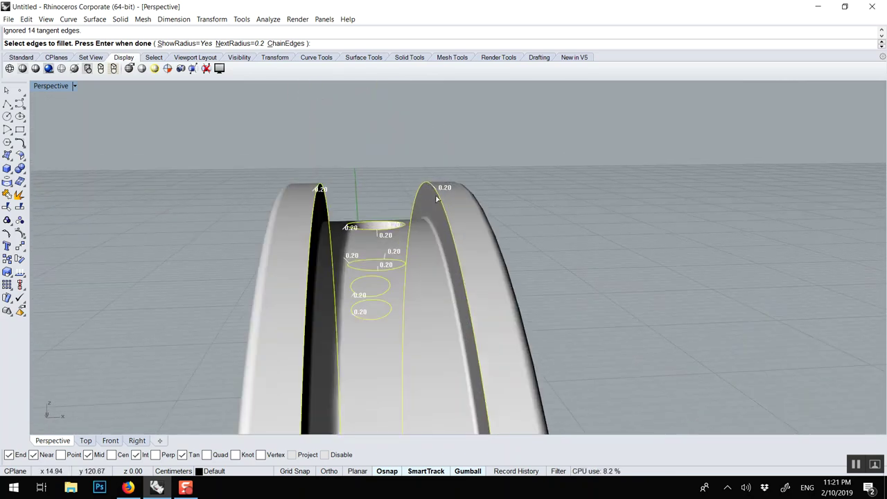
{"action": "left_click", "coordinate": [439, 194]}
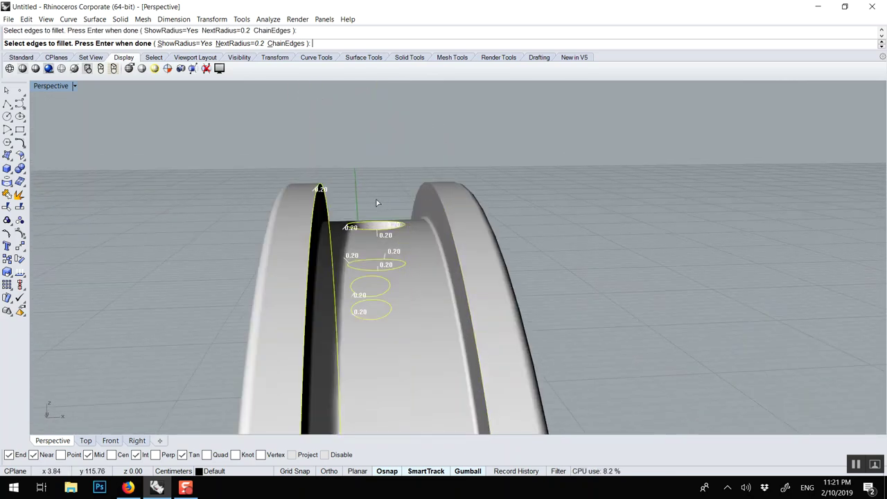
{"action": "left_click", "coordinate": [316, 216]}
{"action": "right_click_drag", "start_coordinate": [316, 216], "coordinate": [358, 238]}
{"action": "key", "text": "Return"}
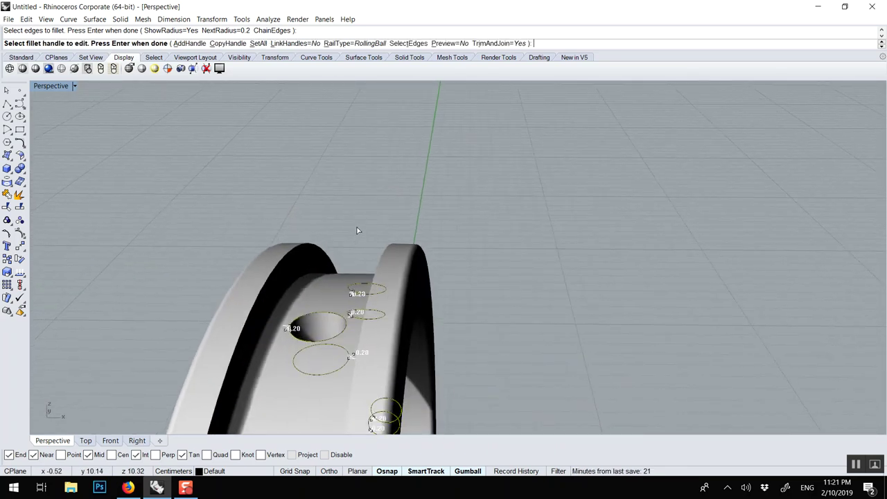
{"action": "right_click", "coordinate": [357, 231]}
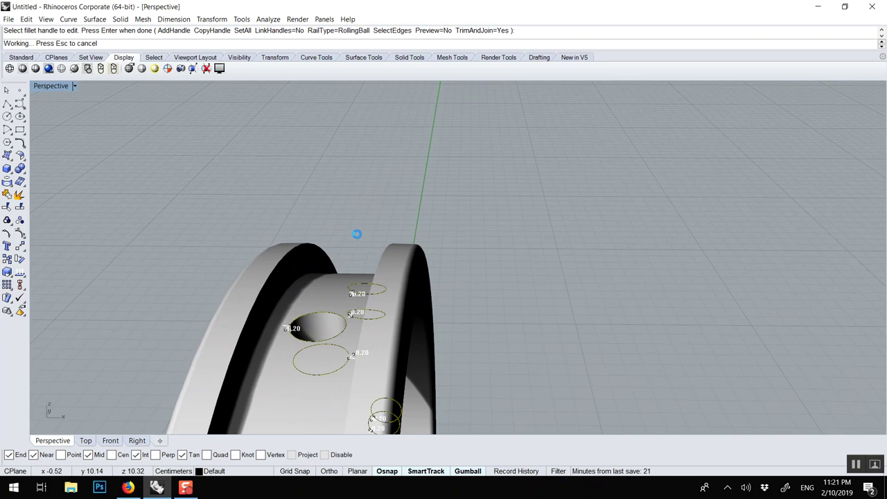
{"action": "key", "text": "Left"}
{"action": "key", "text": "Left"}
{"action": "key", "text": "Left"}
{"action": "key", "text": "Left"}
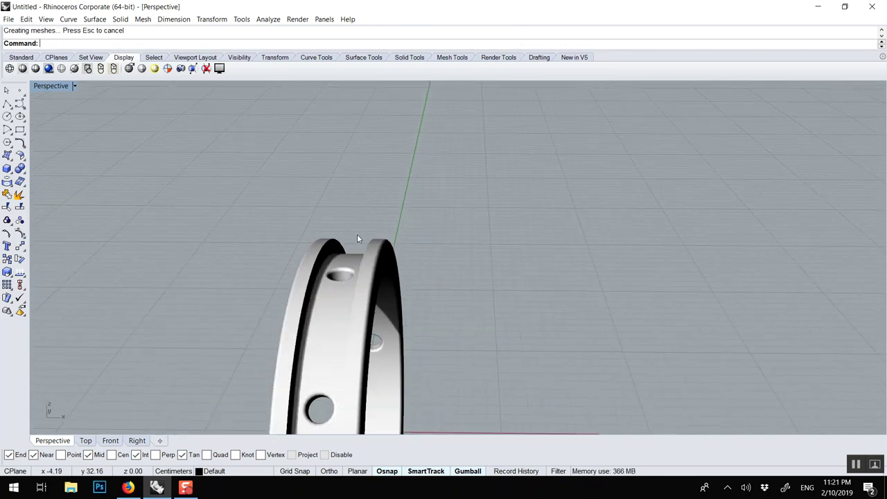
Zoom extents, maximize the Top view centred on a hole, and start a polyline.
{"action": "key", "text": "ctrl+shift+e"}
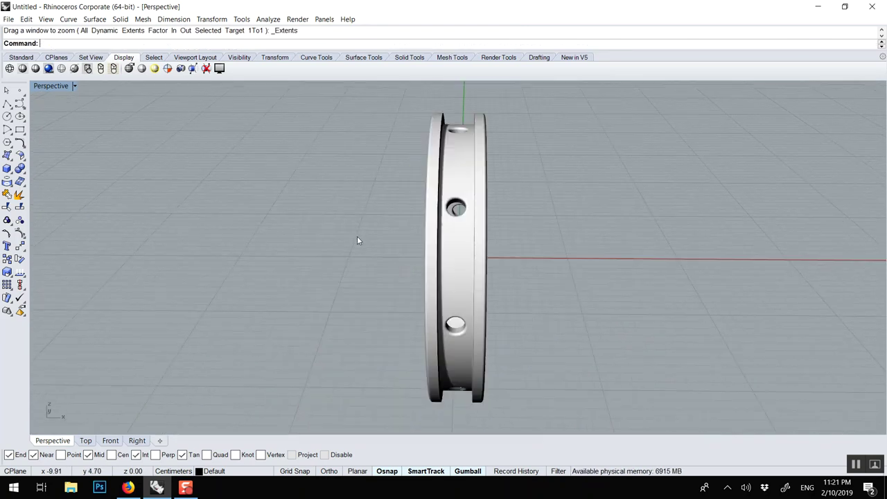
{"action": "right_click_drag", "start_coordinate": [499, 231], "coordinate": [391, 236]}
{"action": "double_click", "coordinate": [59, 86]}
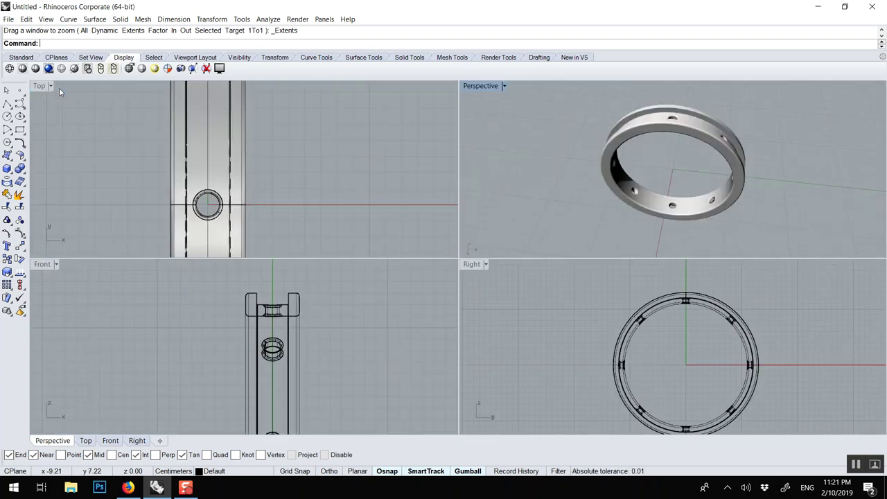
{"action": "double_click", "coordinate": [40, 85]}
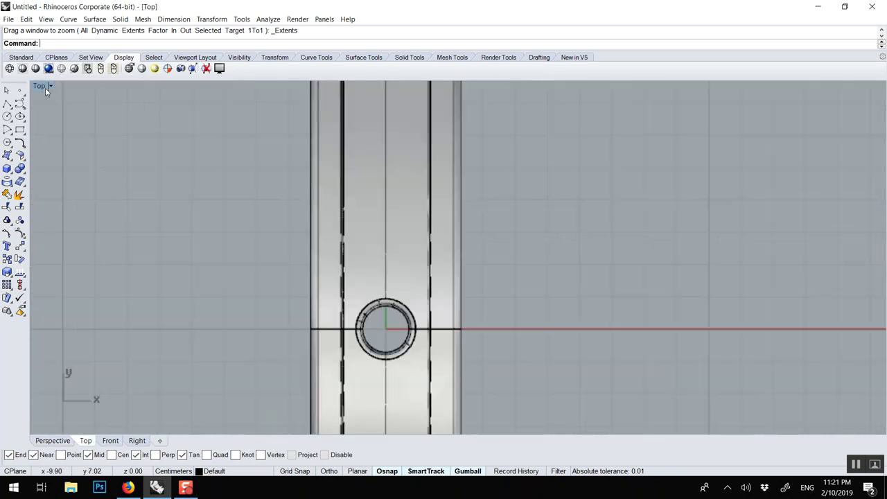
{"action": "right_click_drag", "start_coordinate": [311, 188], "coordinate": [340, 145]}
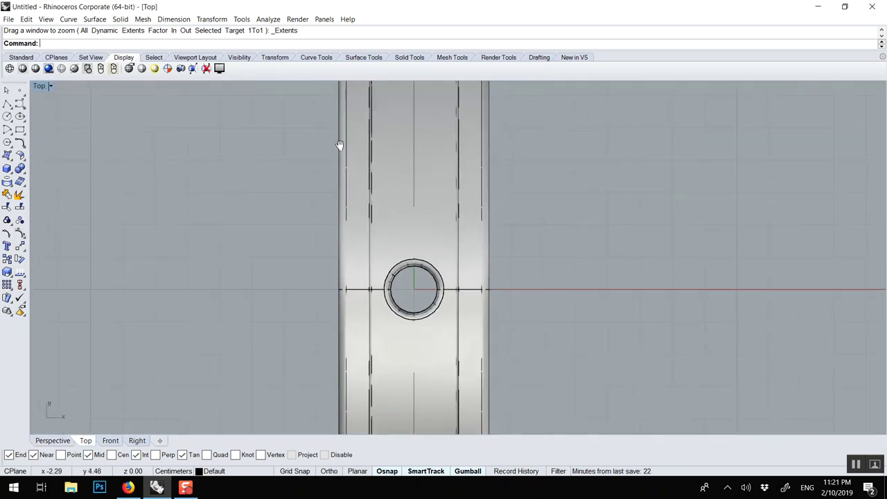
{"action": "left_click", "coordinate": [7, 104]}
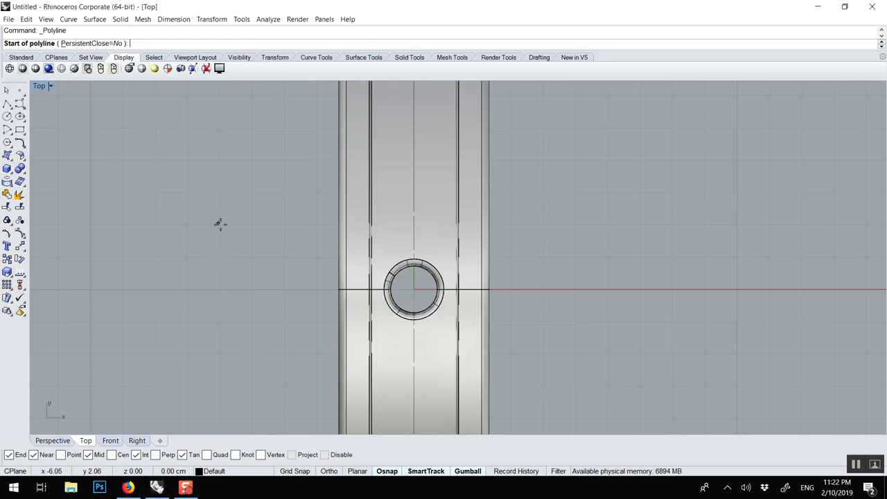
Draw a closed three-point triangle beside the ring using Grid Snap.
{"action": "key", "text": "F9"}
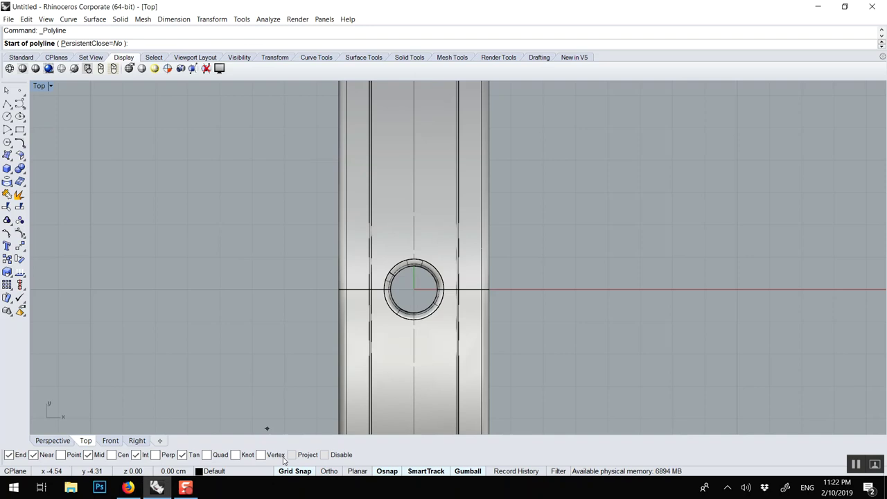
{"action": "left_click", "coordinate": [222, 224]}
{"action": "left_click", "coordinate": [285, 289]}
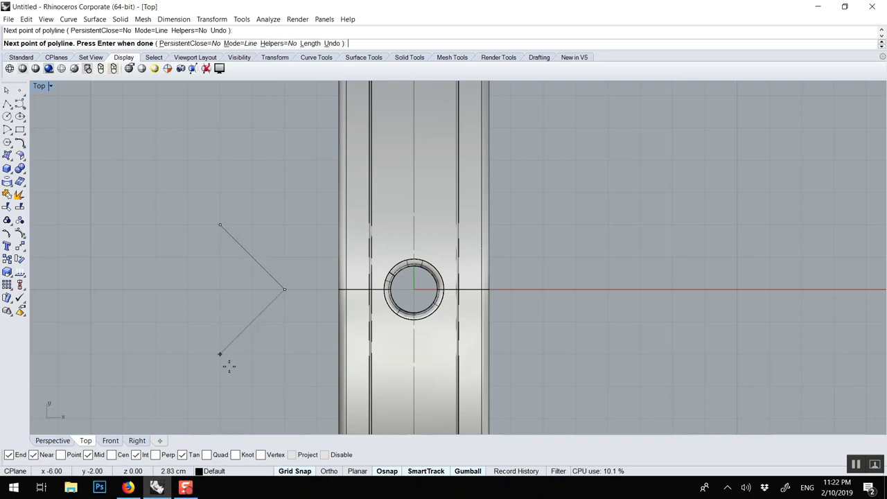
{"action": "left_click", "coordinate": [219, 354]}
{"action": "left_click", "coordinate": [221, 226]}
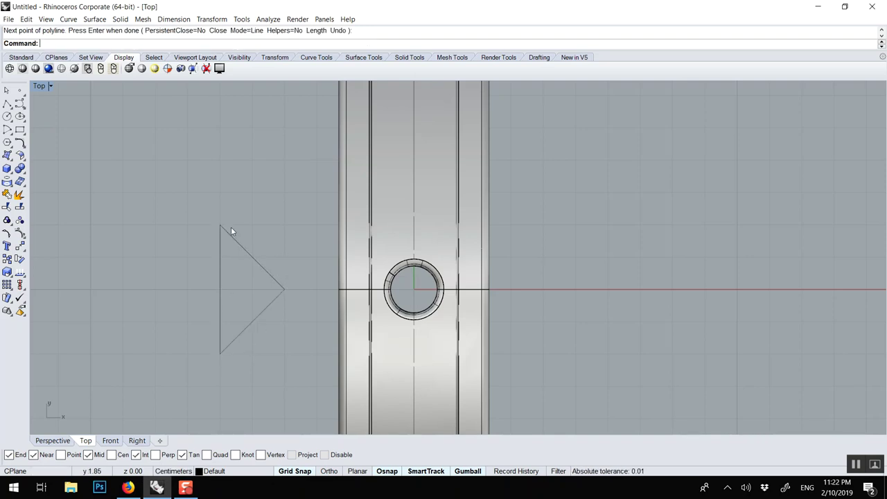
{"action": "left_click", "coordinate": [294, 473]}
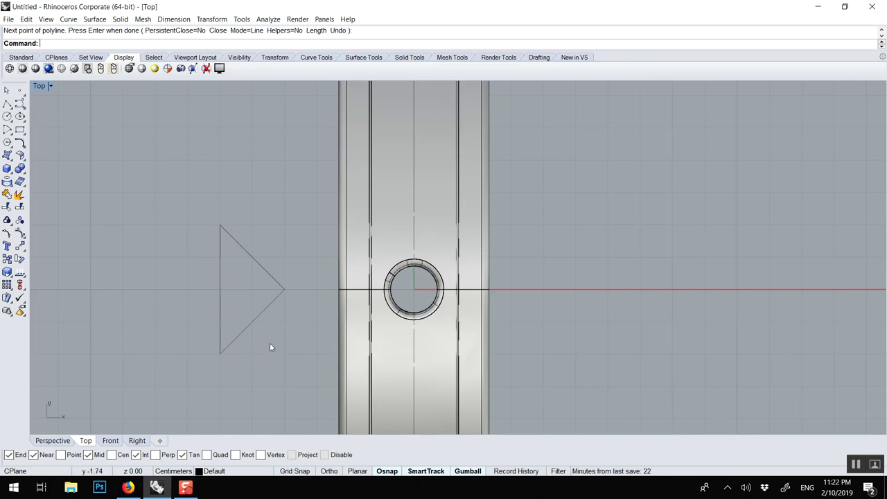
Squash the triangle to half its height and restore the four-viewport layout.
{"action": "left_click", "coordinate": [254, 321]}
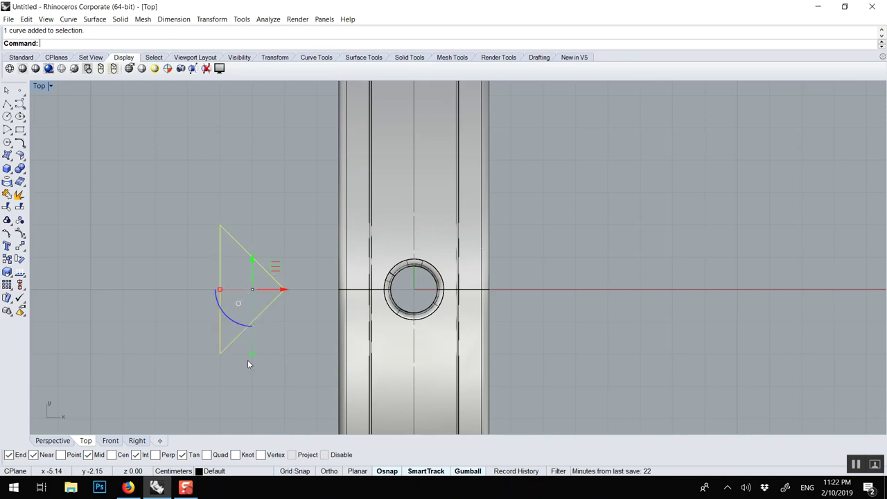
{"action": "left_click_drag", "start_coordinate": [253, 352], "coordinate": [250, 329]}
{"action": "left_click", "coordinate": [228, 220]}
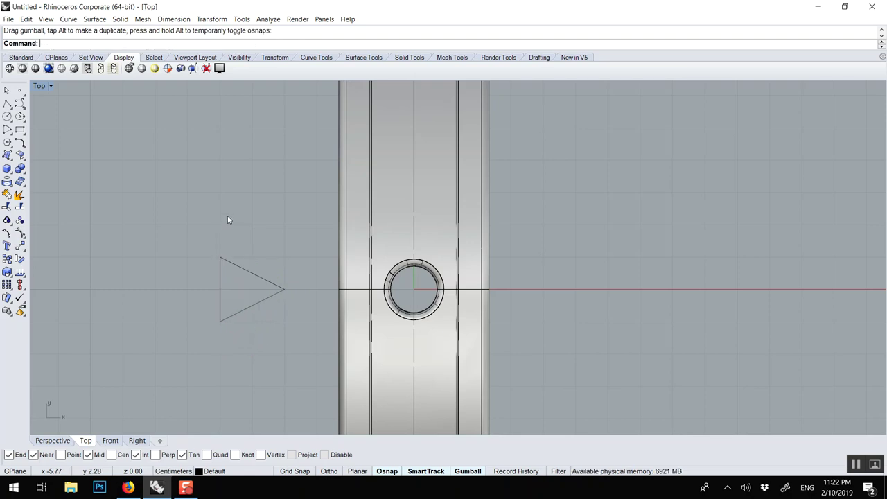
{"action": "left_click", "coordinate": [241, 267]}
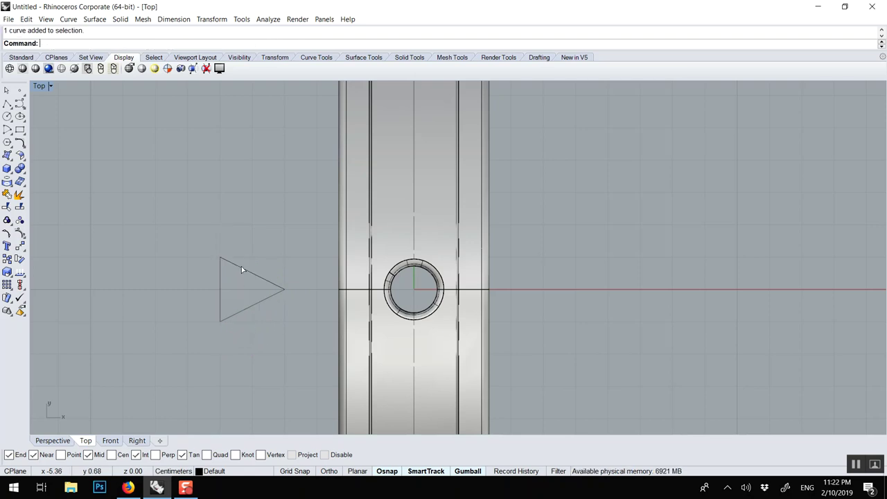
{"action": "double_click", "coordinate": [38, 86]}
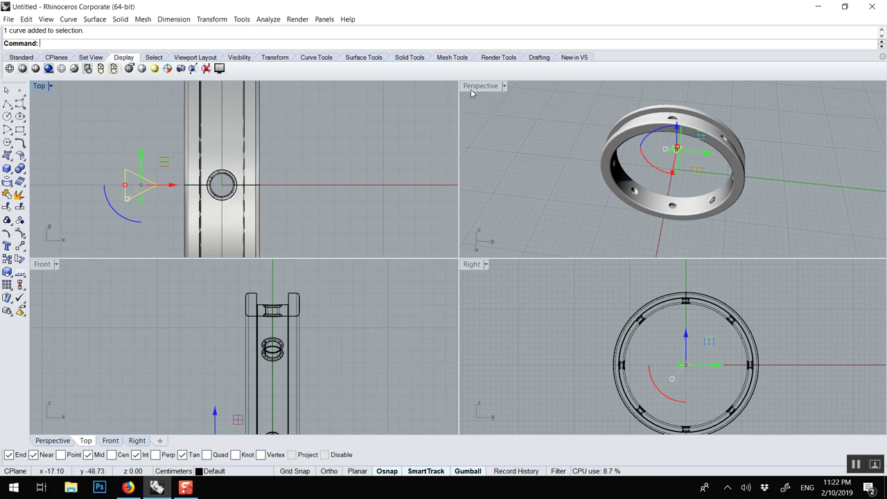
{"action": "right_click_drag", "start_coordinate": [234, 352], "coordinate": [264, 327]}
Extrude the triangle to a grid-snapped apex point, forming a solid cone.
{"action": "type", "text": "ExtrudeCrv"}
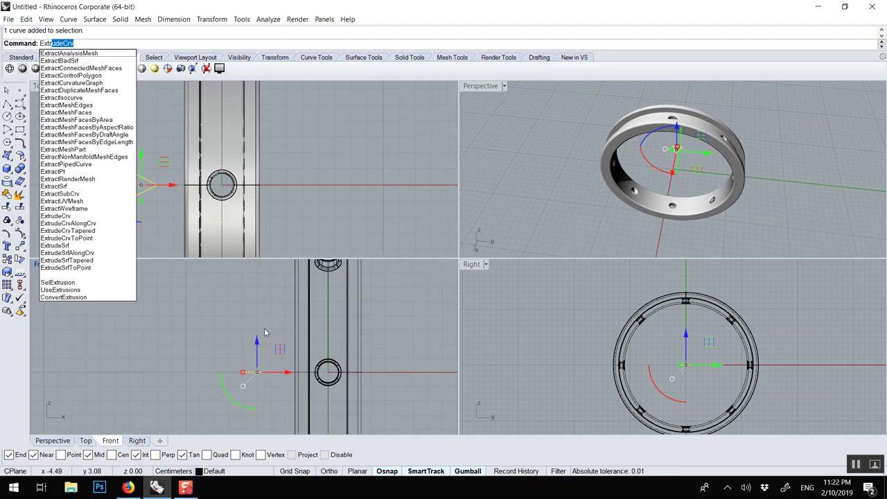
{"action": "left_click", "coordinate": [66, 238]}
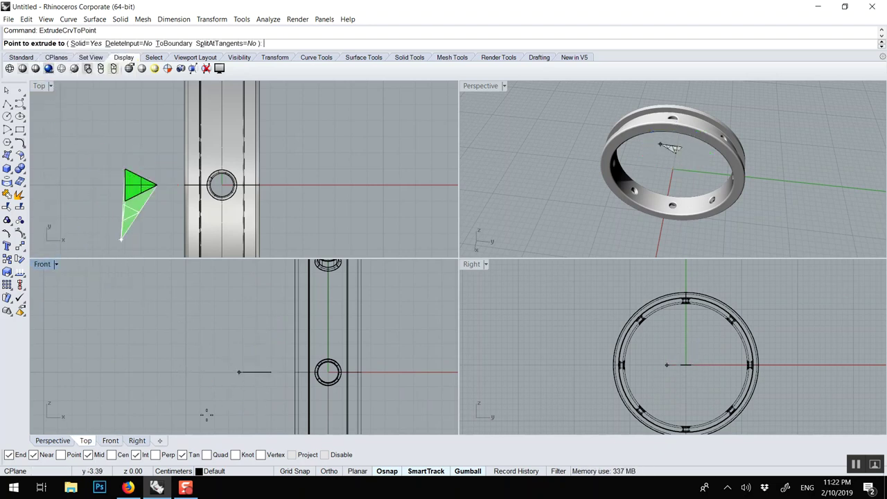
{"action": "left_click", "coordinate": [293, 471]}
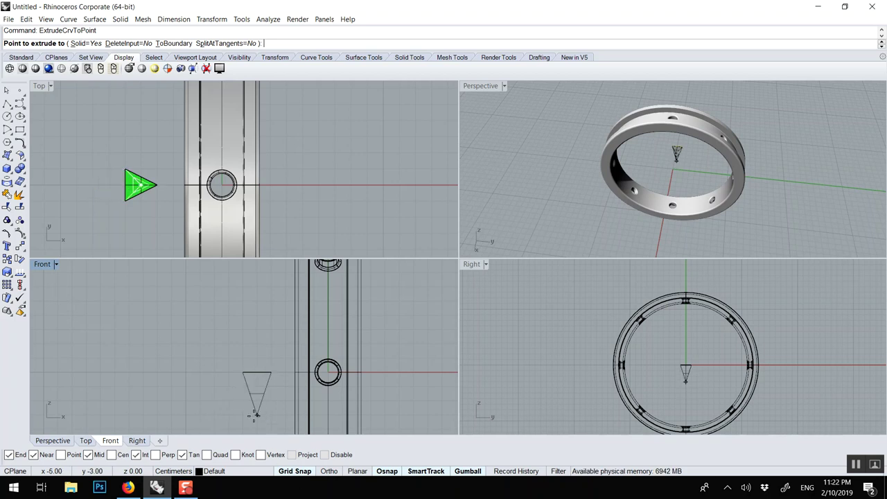
{"action": "left_click", "coordinate": [253, 415]}
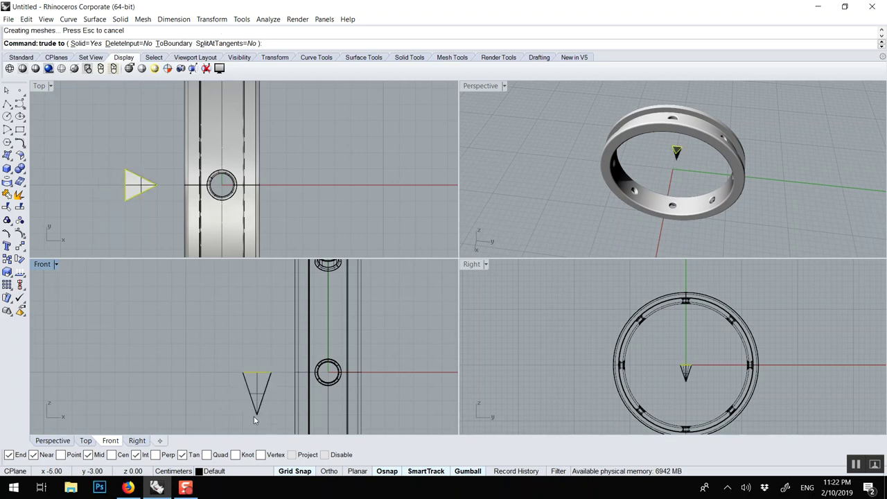
{"action": "left_click", "coordinate": [295, 471]}
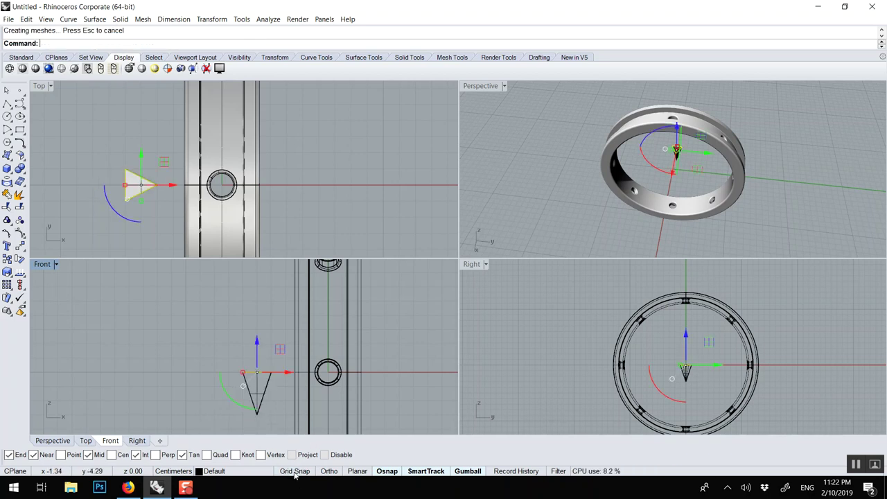
Delete the leftover triangle curve overlapping the cone, then select the cone.
{"action": "left_click", "coordinate": [582, 120]}
{"action": "scroll", "coordinate": [700, 89], "scroll_direction": "up", "scroll_amount": 5}
{"action": "scroll", "coordinate": [700, 89], "scroll_direction": "up", "scroll_amount": 5}
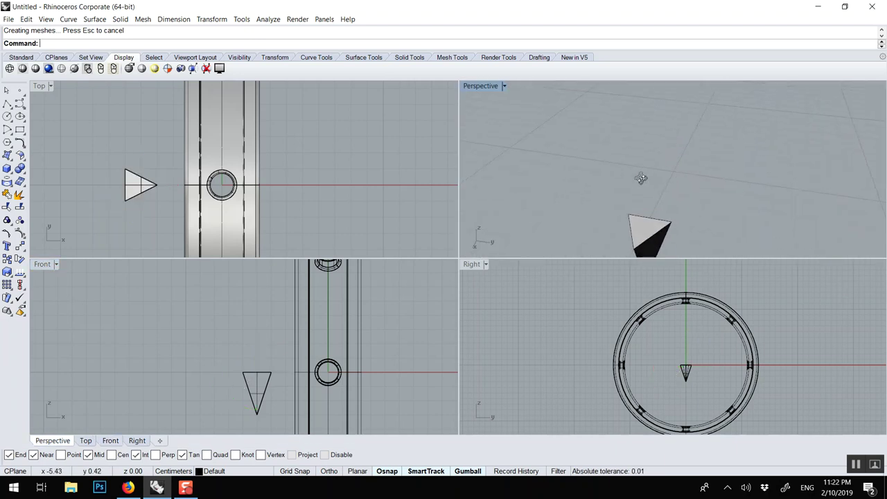
{"action": "left_click", "coordinate": [650, 223]}
{"action": "left_click", "coordinate": [662, 204]}
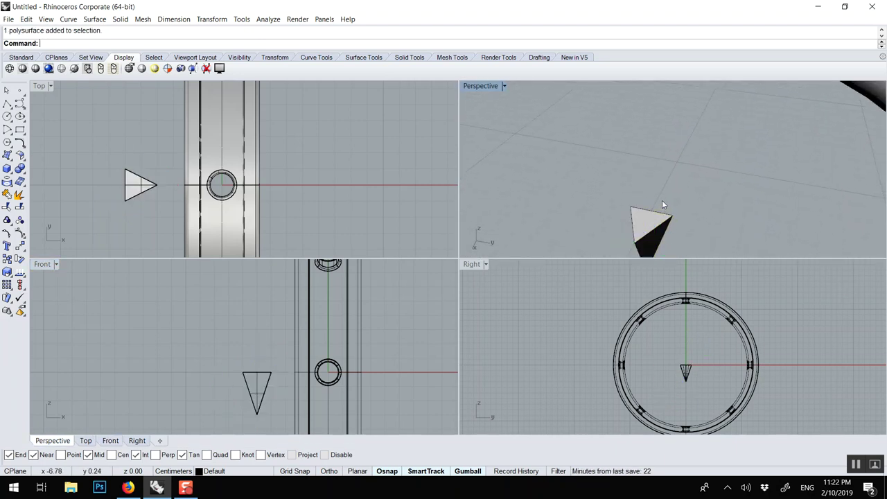
{"action": "left_click", "coordinate": [663, 215]}
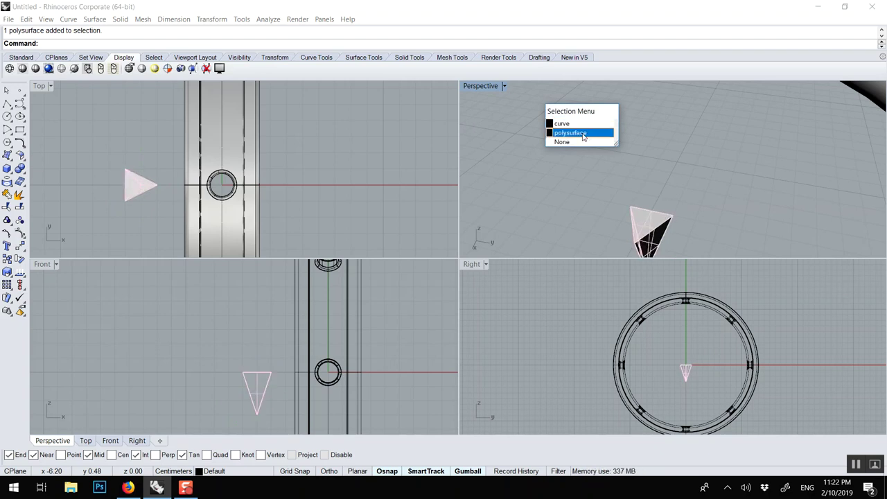
{"action": "left_click", "coordinate": [562, 123]}
{"action": "key", "text": "Delete"}
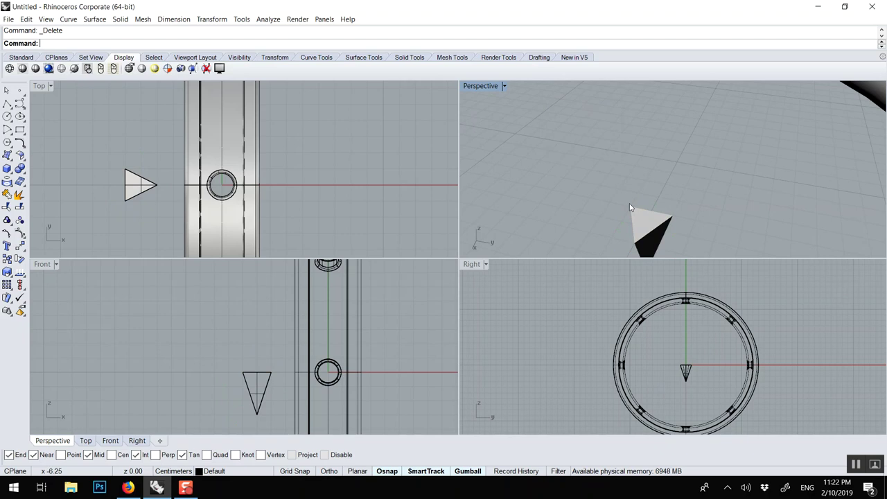
{"action": "left_click", "coordinate": [641, 220]}
Move the cone right toward the ring and raise it to the ring's top.
{"action": "left_click_drag", "start_coordinate": [174, 186], "coordinate": [196, 187]}
{"action": "scroll", "coordinate": [333, 380], "scroll_direction": "down", "scroll_amount": 5}
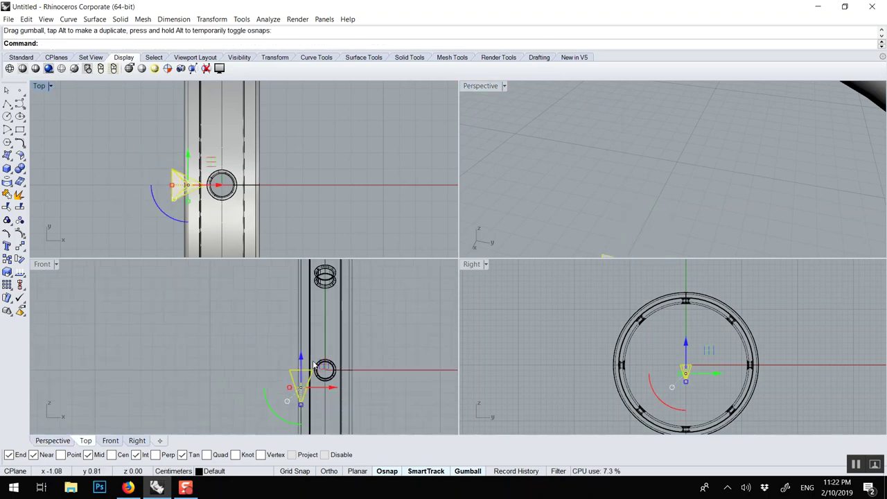
{"action": "right_click_drag", "start_coordinate": [334, 380], "coordinate": [337, 396]}
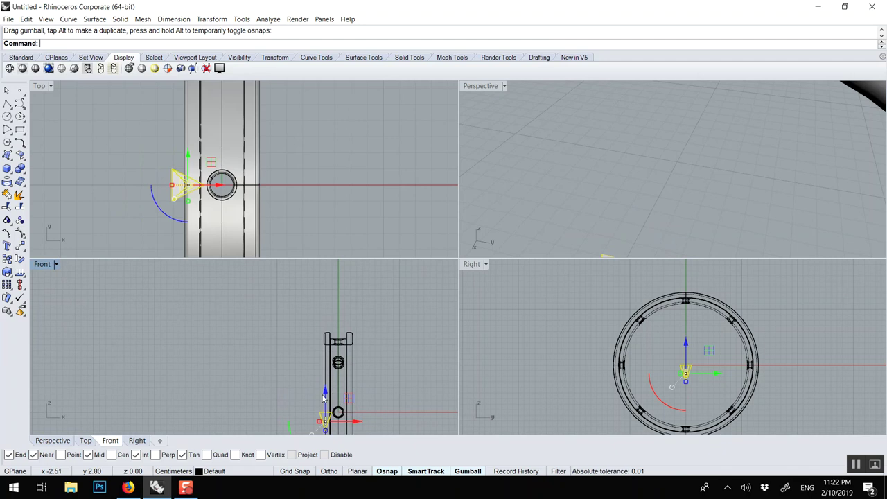
{"action": "left_click_drag", "start_coordinate": [323, 395], "coordinate": [331, 340]}
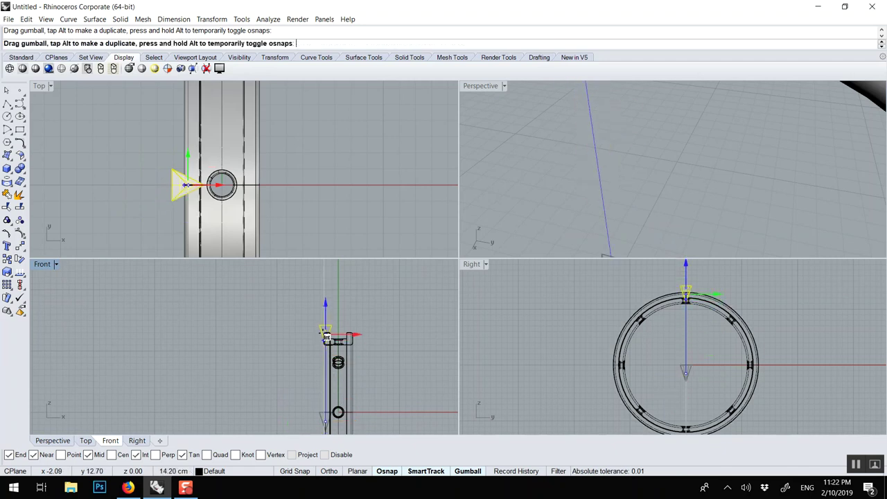
{"action": "scroll", "coordinate": [332, 340], "scroll_direction": "up", "scroll_amount": 6}
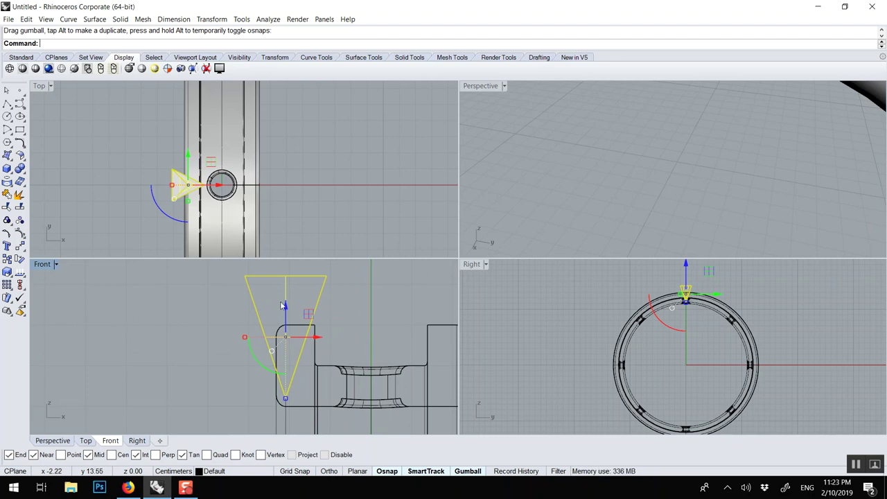
{"action": "left_click_drag", "start_coordinate": [286, 307], "coordinate": [288, 305]}
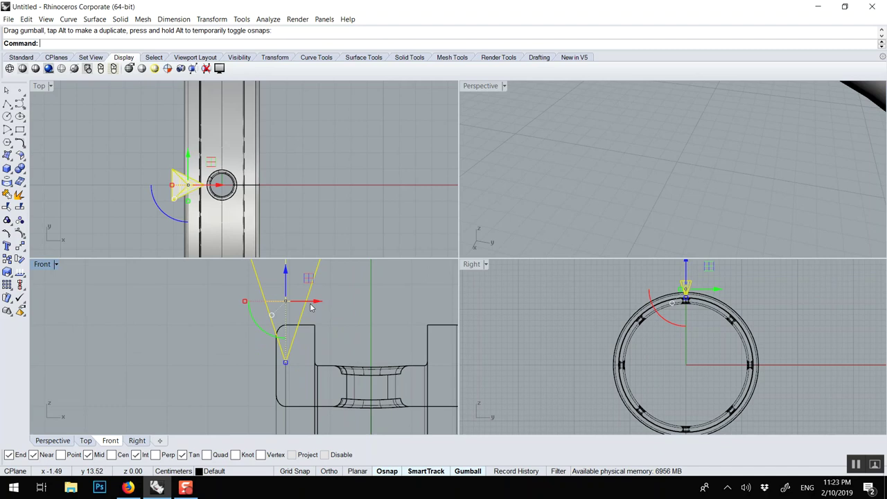
Tilt the cone and nudge it so its tip touches the ring's outer surface.
{"action": "left_click_drag", "start_coordinate": [262, 331], "coordinate": [300, 346]}
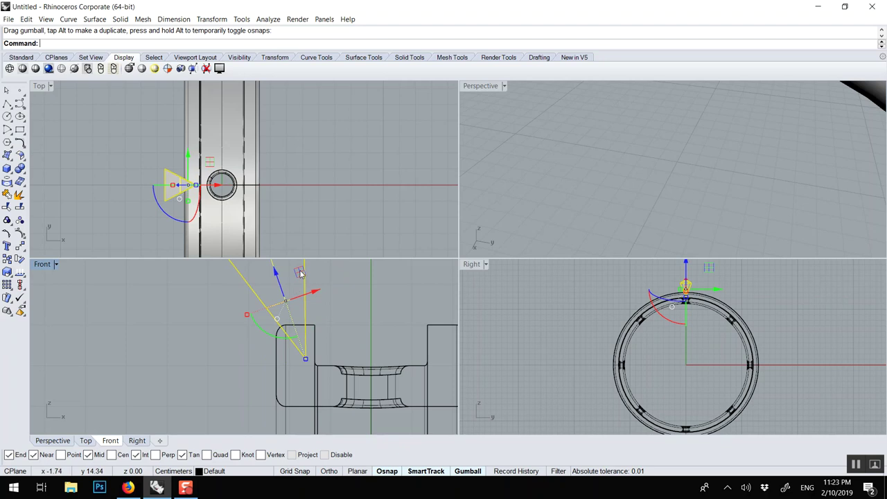
{"action": "left_click_drag", "start_coordinate": [300, 273], "coordinate": [273, 307]}
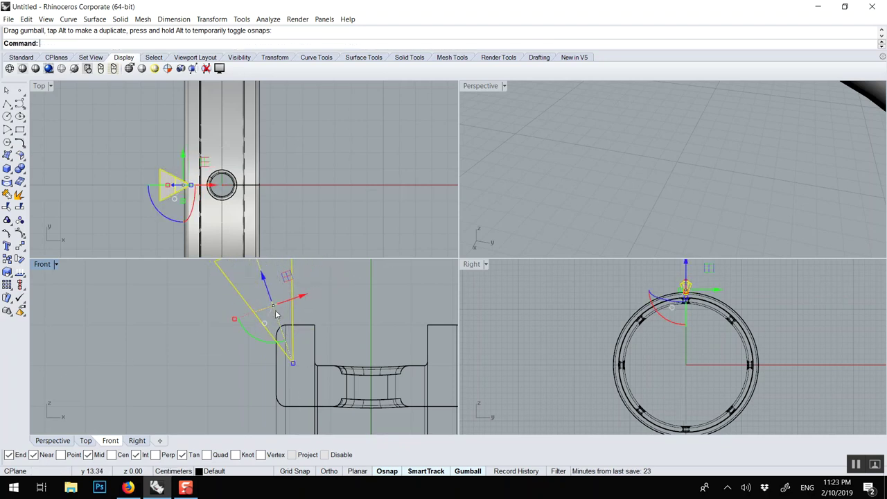
{"action": "scroll", "coordinate": [181, 194], "scroll_direction": "up", "scroll_amount": 2}
{"action": "left_click", "coordinate": [214, 185]}
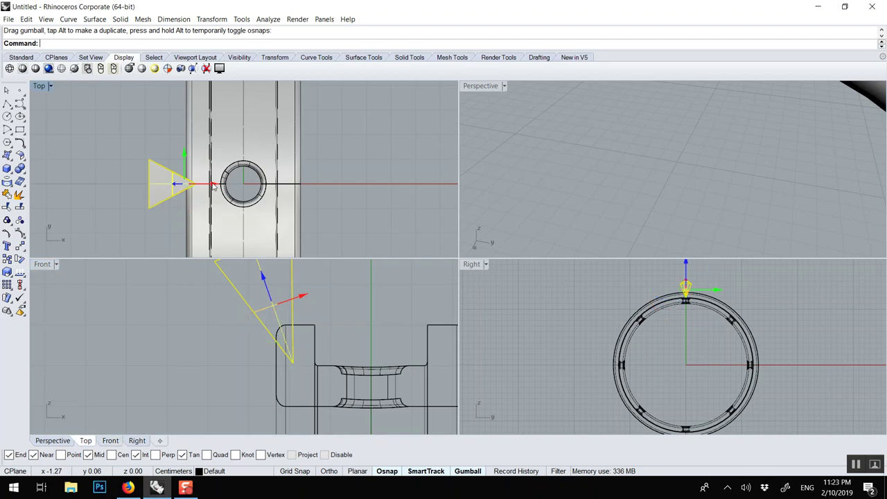
{"action": "left_click_drag", "start_coordinate": [214, 186], "coordinate": [196, 184]}
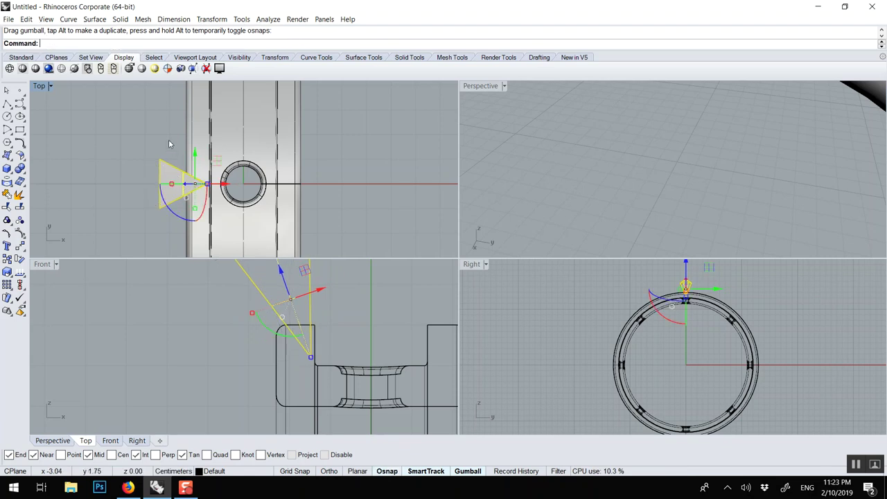
{"action": "left_click", "coordinate": [181, 204]}
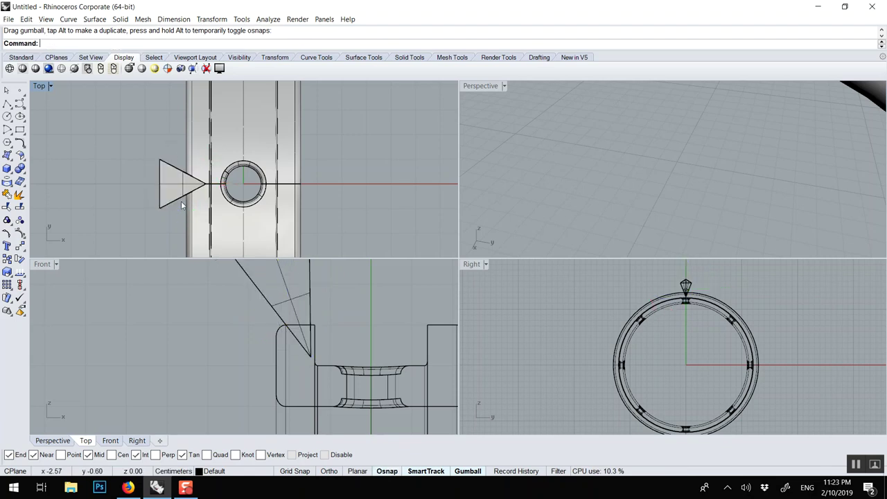
Rotate the top cone about the origin to a new spot along the rim.
{"action": "double_click", "coordinate": [472, 264]}
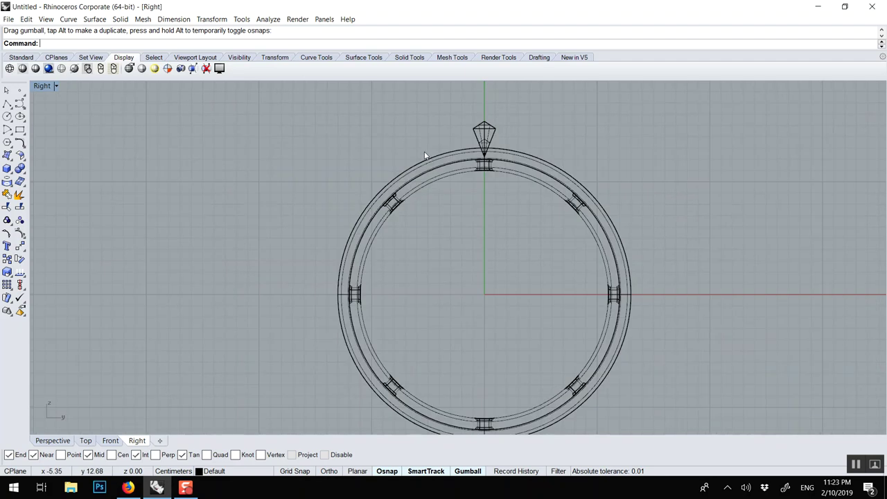
{"action": "scroll", "coordinate": [443, 144], "scroll_direction": "up", "scroll_amount": 2}
{"action": "right_click_drag", "start_coordinate": [521, 185], "coordinate": [515, 161]}
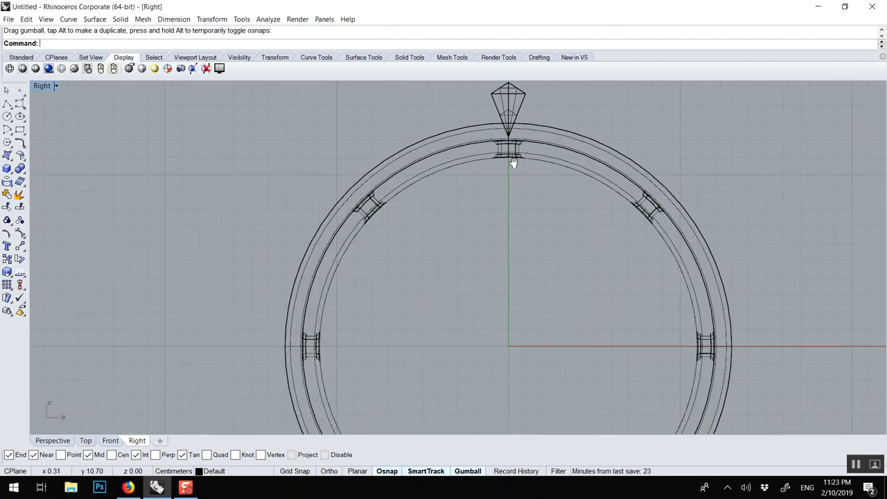
{"action": "left_click", "coordinate": [517, 116]}
{"action": "type", "text": "R"}
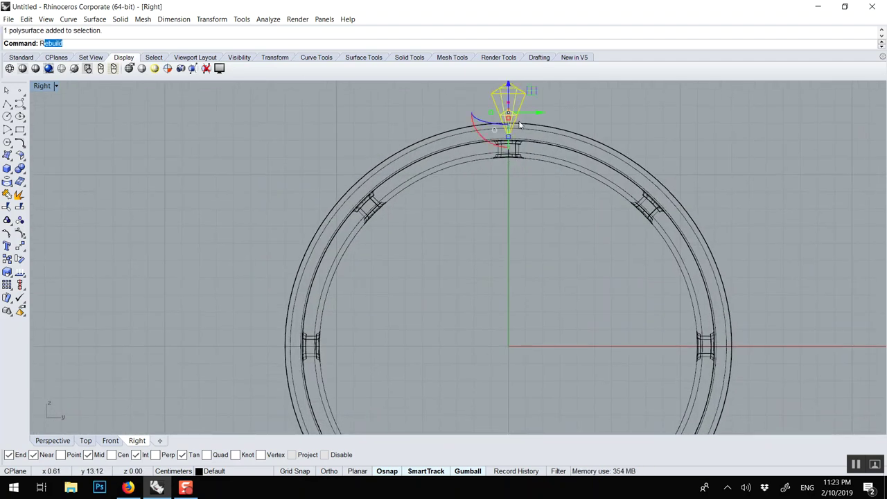
{"action": "type", "text": "o"}
{"action": "key", "text": "Return"}
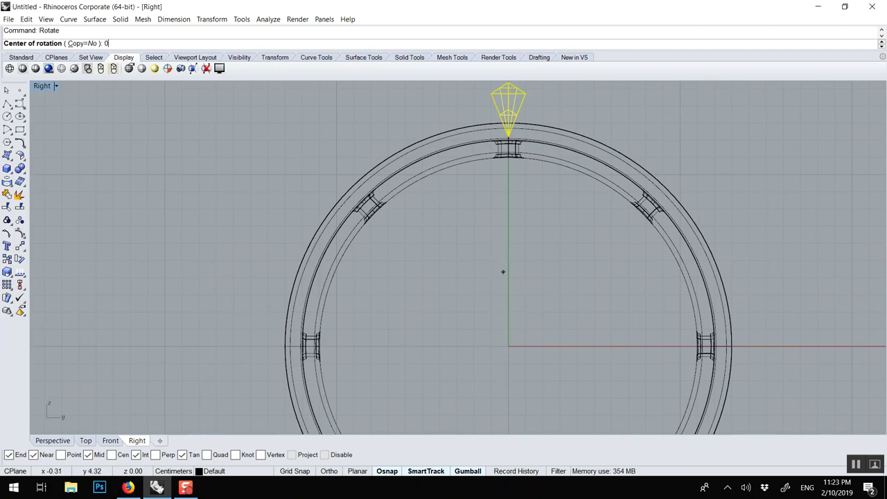
{"action": "left_click", "coordinate": [508, 345]}
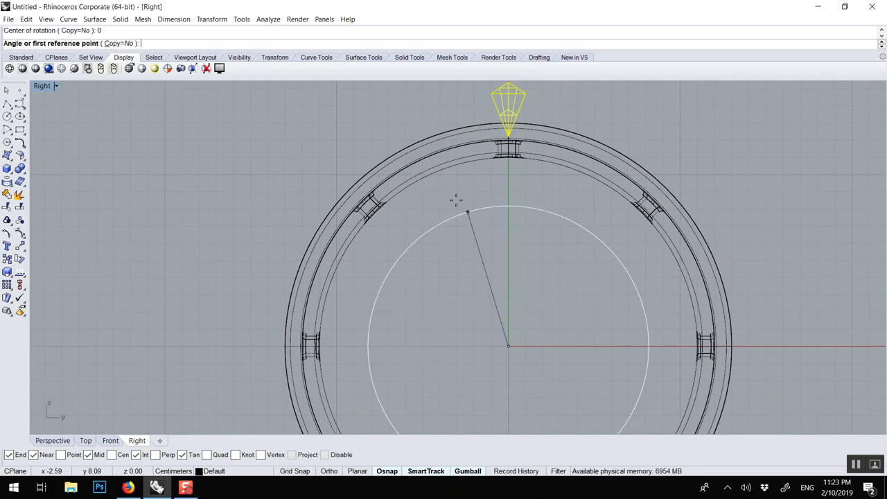
{"action": "left_click", "coordinate": [455, 206]}
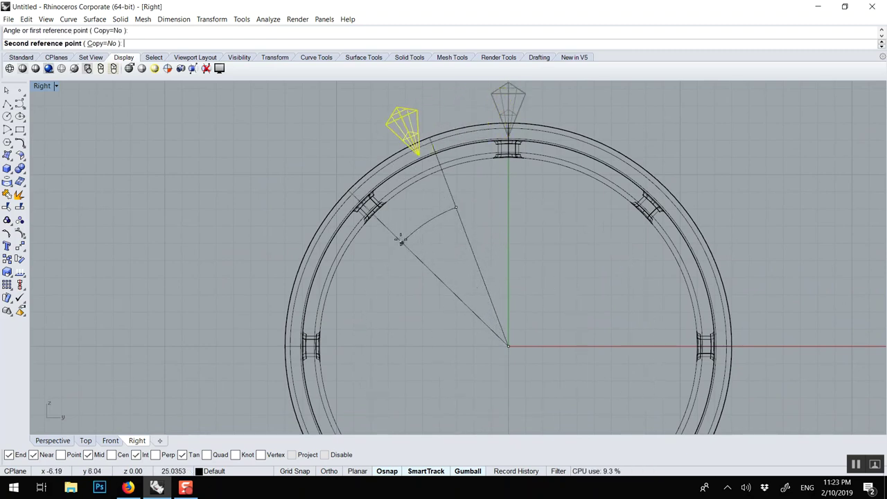
{"action": "left_click", "coordinate": [403, 236]}
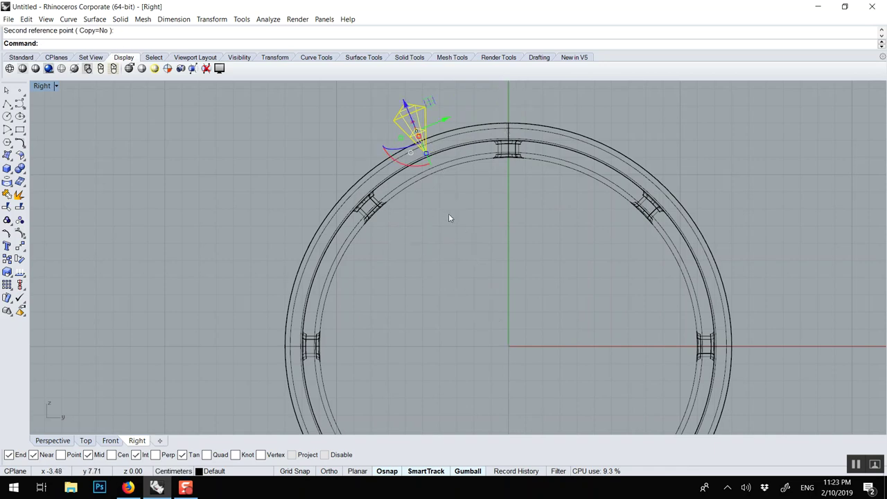
Polar-array the cone around the origin, 8 copies over 360°.
{"action": "scroll", "coordinate": [450, 211], "scroll_direction": "down", "scroll_amount": 4}
{"action": "type", "text": "ayPolar"}
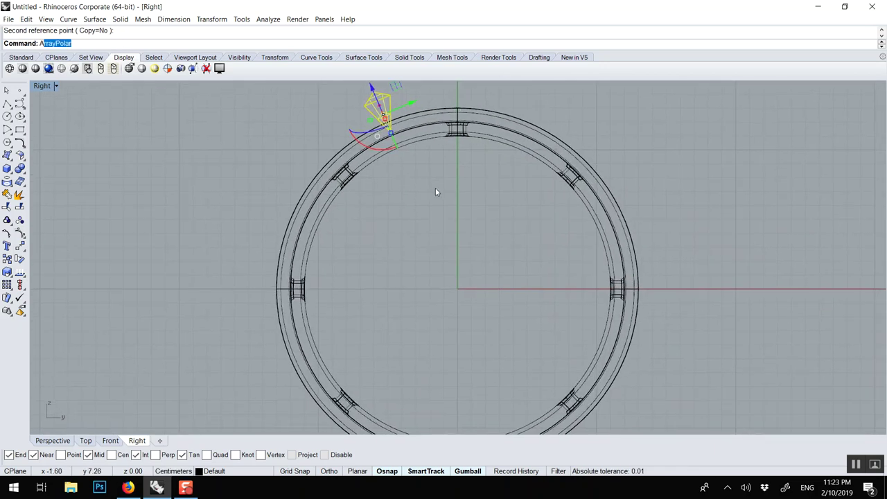
{"action": "key", "text": "Return"}
{"action": "type", "text": "0"}
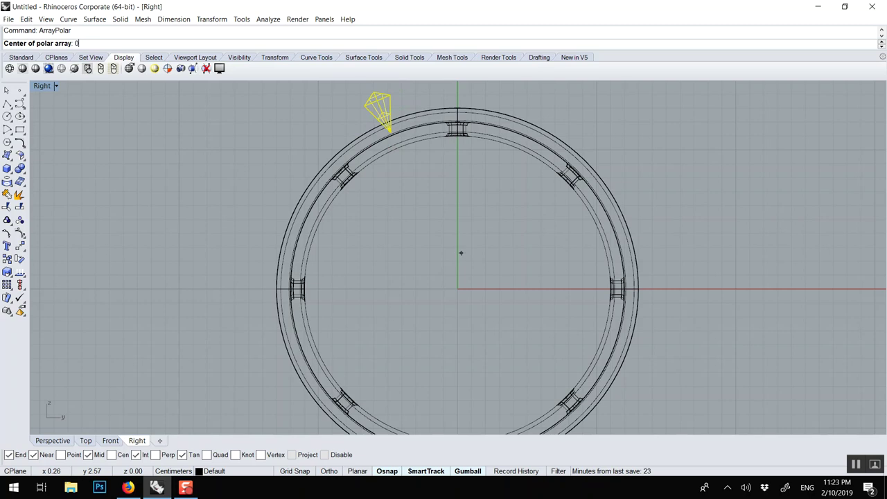
{"action": "key", "text": "Return"}
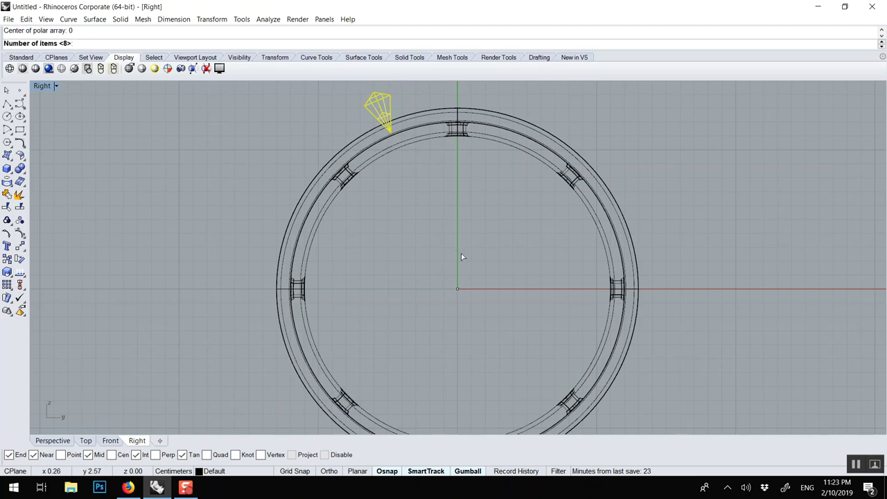
{"action": "key", "text": "Return"}
{"action": "key", "text": "Return"}
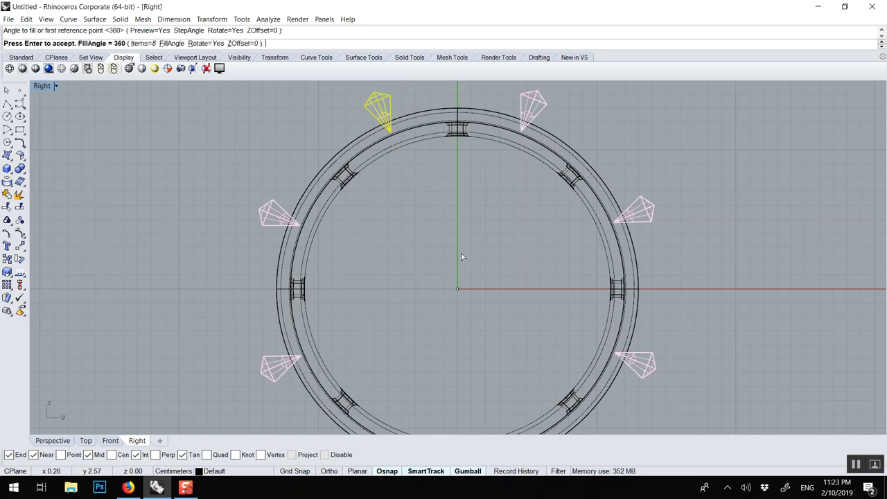
{"action": "key", "text": "Return"}
Select all eight cones around the ring.
{"action": "scroll", "coordinate": [458, 199], "scroll_direction": "down", "scroll_amount": 3}
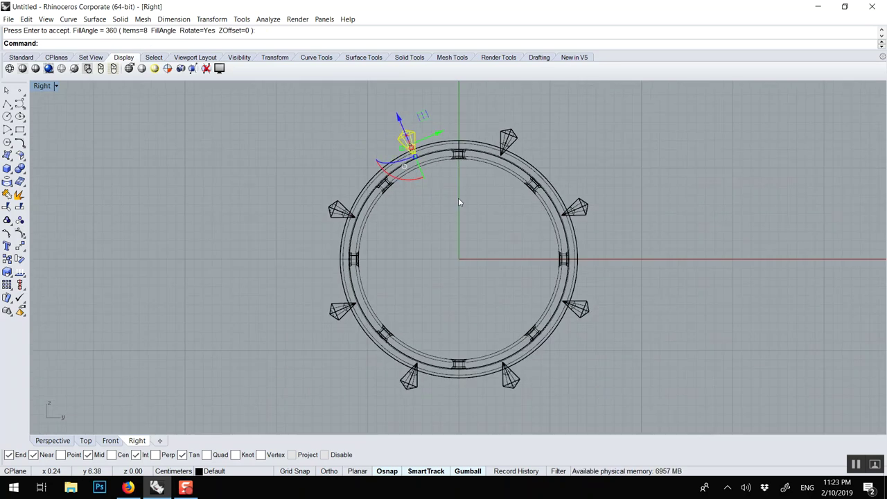
{"action": "left_click", "coordinate": [361, 209], "text": "shift"}
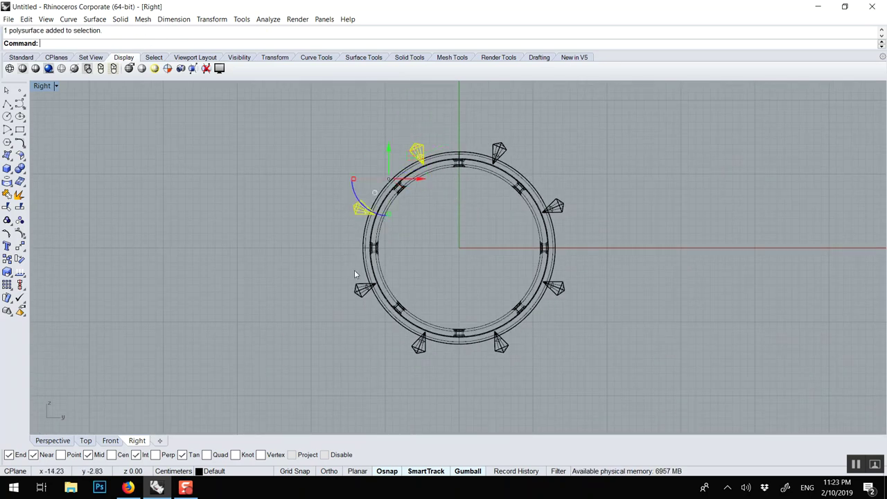
{"action": "left_click", "coordinate": [363, 290], "text": "shift"}
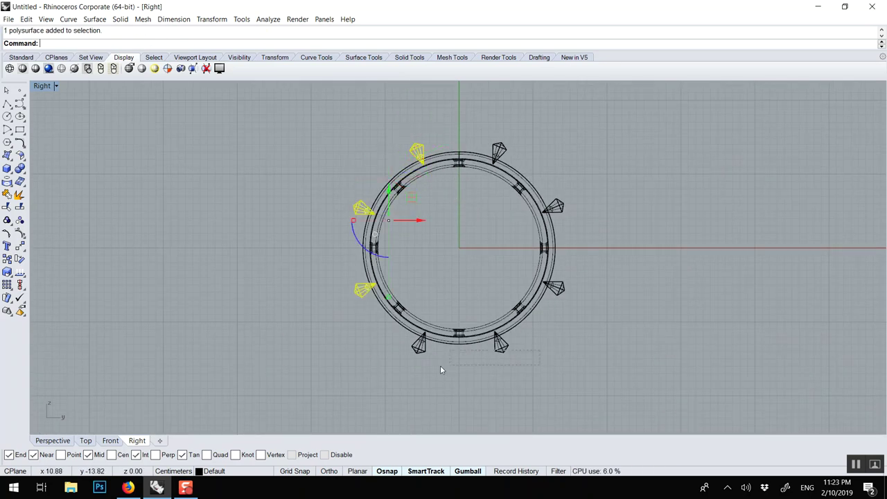
{"action": "left_click_drag", "start_coordinate": [440, 367], "coordinate": [397, 368], "text": "shift"}
{"action": "left_click_drag", "start_coordinate": [581, 311], "coordinate": [565, 196], "text": "shift"}
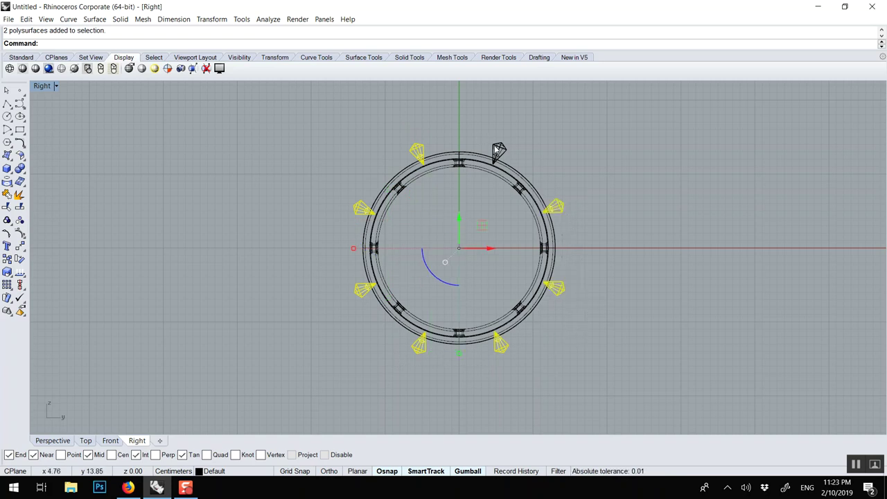
{"action": "left_click", "coordinate": [496, 149], "text": "shift"}
In the maximized Front view, mirror the eight cones about a vertical line through the origin.
{"action": "double_click", "coordinate": [46, 87]}
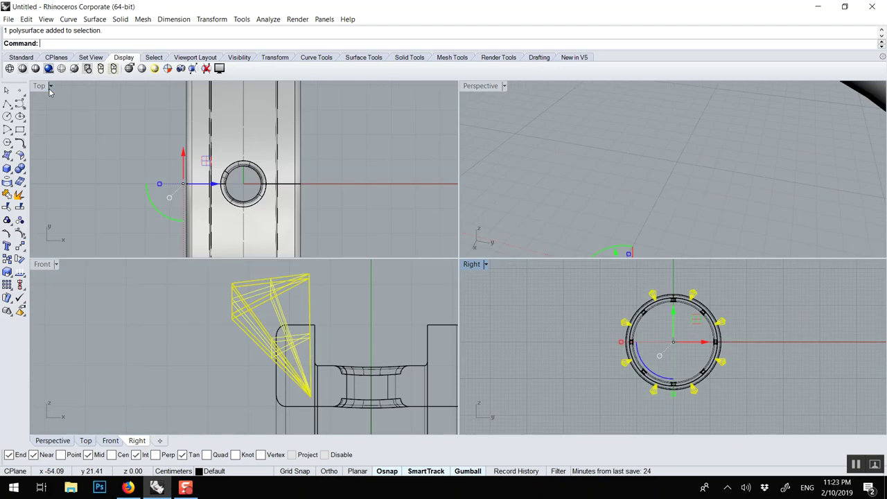
{"action": "scroll", "coordinate": [316, 289], "scroll_direction": "down", "scroll_amount": 5}
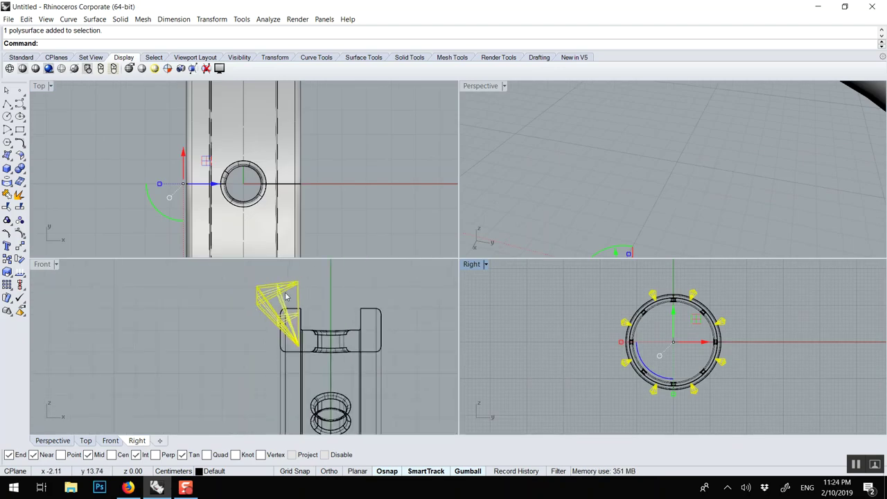
{"action": "double_click", "coordinate": [42, 264]}
{"action": "right_click_drag", "start_coordinate": [396, 324], "coordinate": [283, 248]}
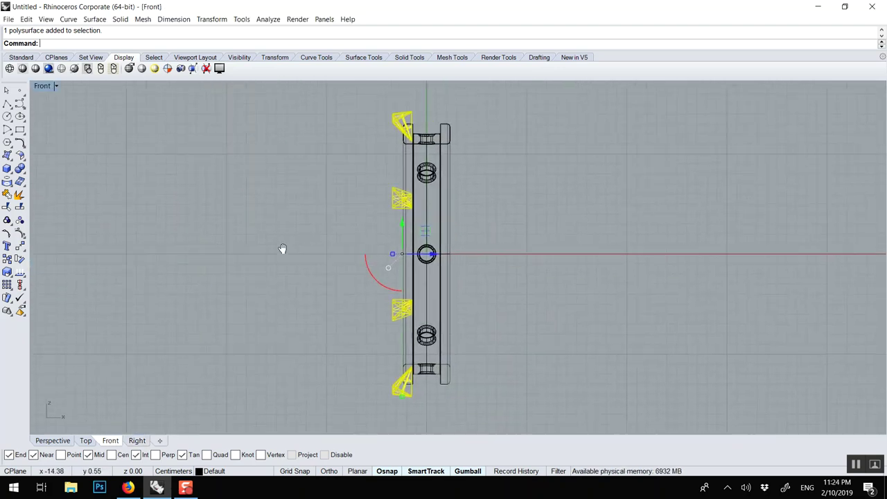
{"action": "type", "text": "mirror"}
{"action": "key", "text": "Return"}
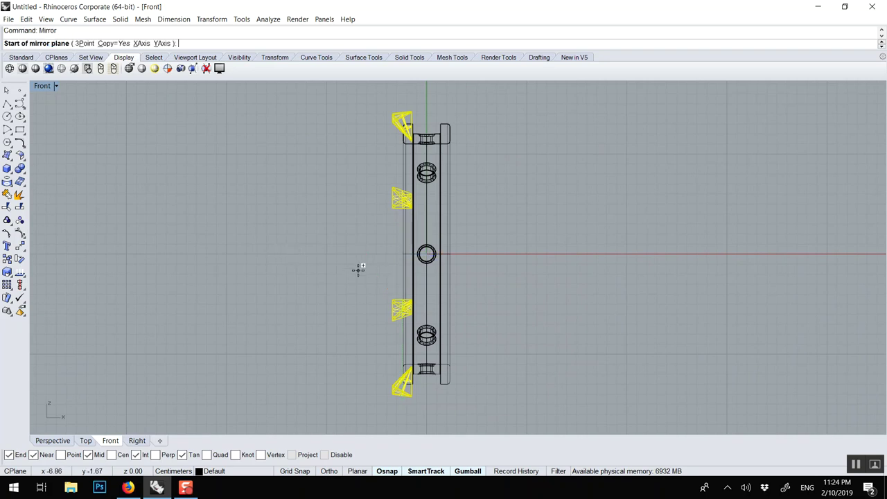
{"action": "key", "text": "Return"}
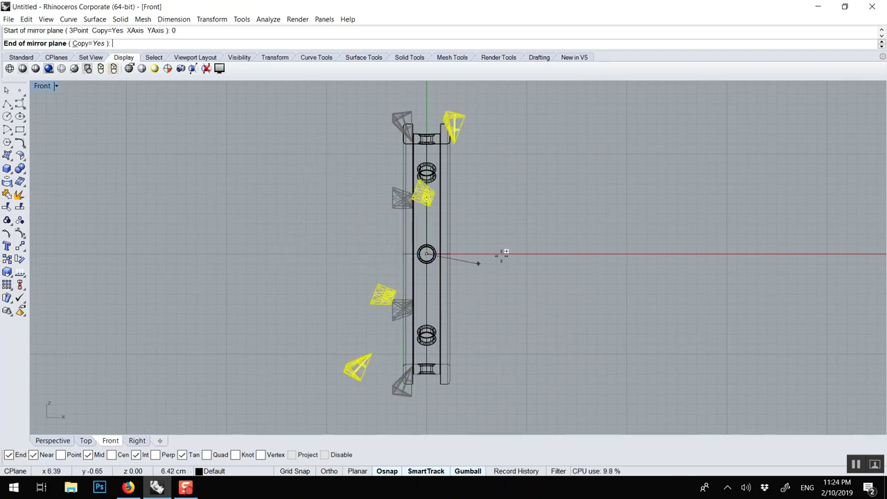
{"action": "key", "text": "F8"}
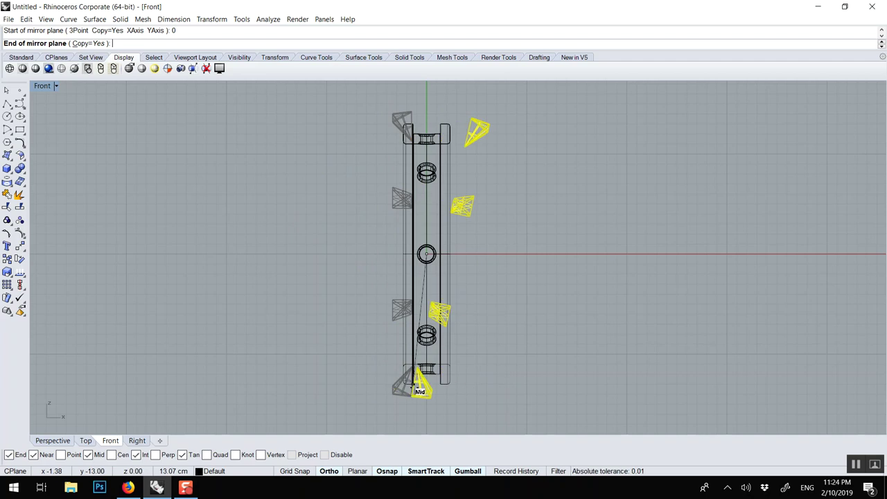
{"action": "left_click", "coordinate": [427, 389]}
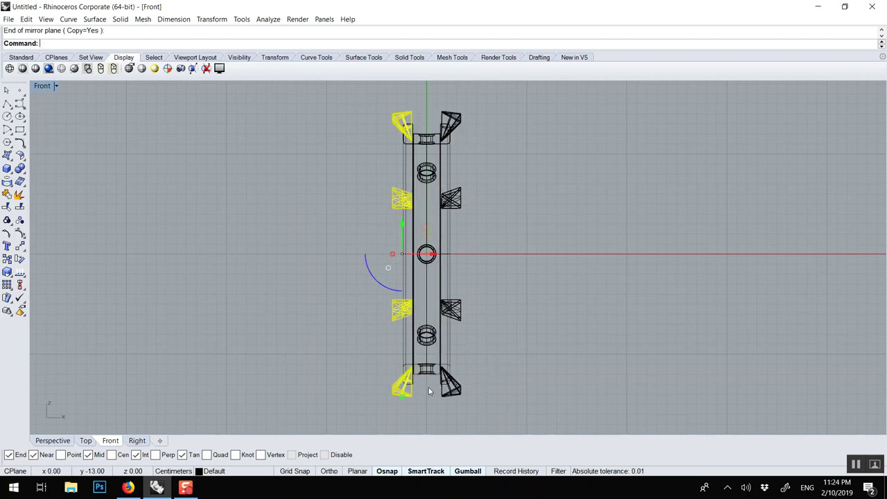
{"action": "key", "text": "Escape"}
Fit the ring in the Perspective view and maximize that view.
{"action": "double_click", "coordinate": [42, 86]}
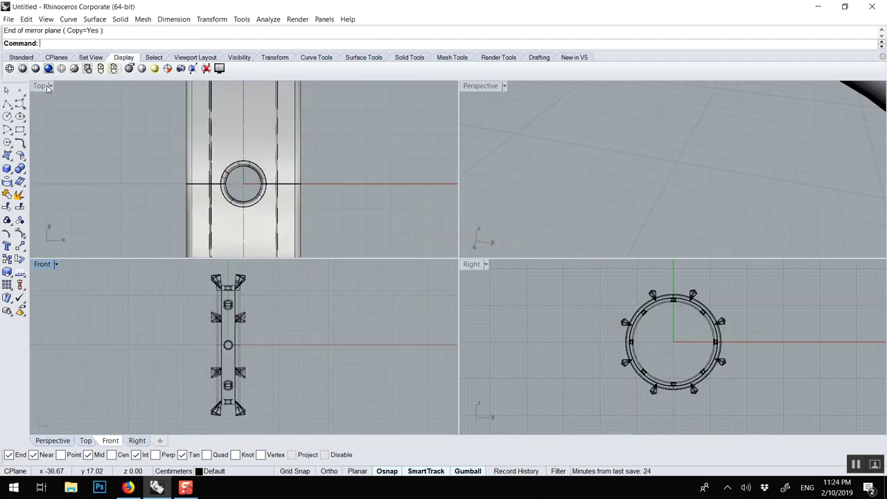
{"action": "left_click", "coordinate": [539, 146]}
{"action": "key", "text": "ctrl+shift+e"}
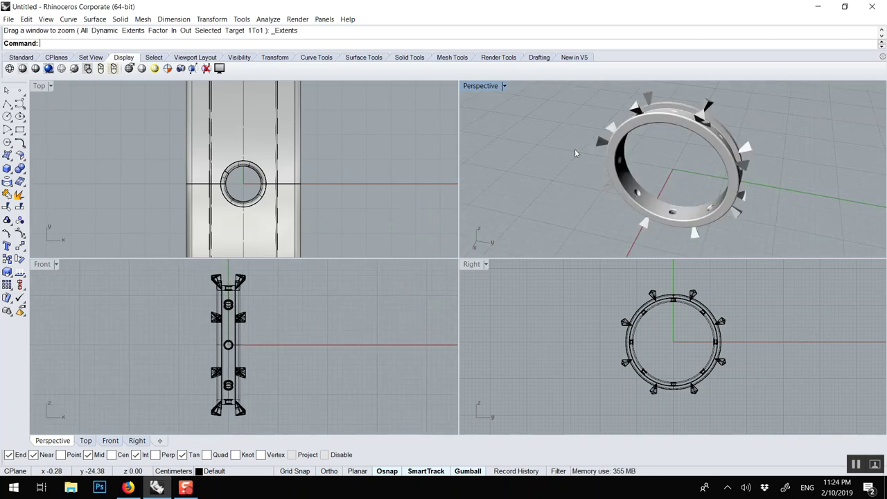
{"action": "double_click", "coordinate": [476, 85]}
{"action": "right_click_drag", "start_coordinate": [437, 124], "coordinate": [555, 130]}
Start BooleanDifference with the ring as the body to cut.
{"action": "type", "text": "BooleanDifference"}
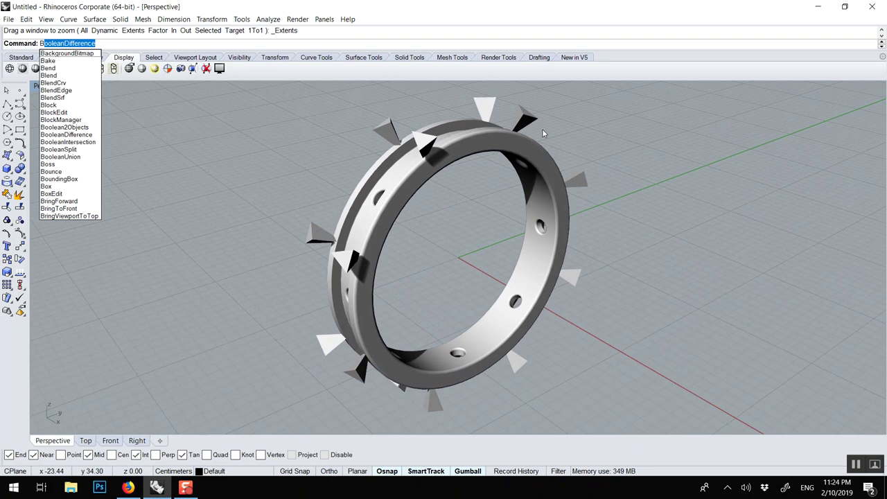
{"action": "key", "text": "Return"}
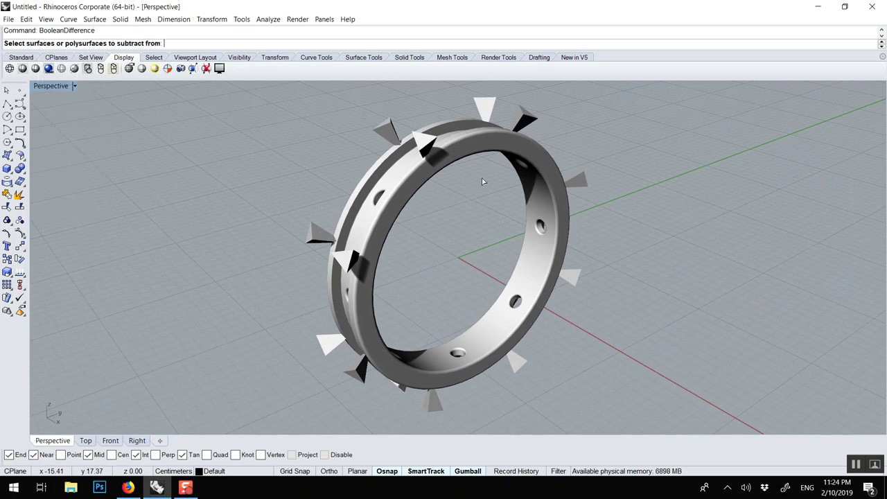
{"action": "left_click", "coordinate": [424, 182]}
{"action": "key", "text": "Return"}
{"action": "right_click_drag", "start_coordinate": [387, 145], "coordinate": [379, 114]}
Pick the top-left, left, lower-left, bottom-left and upper-right cones as cutters.
{"action": "left_click", "coordinate": [406, 119]}
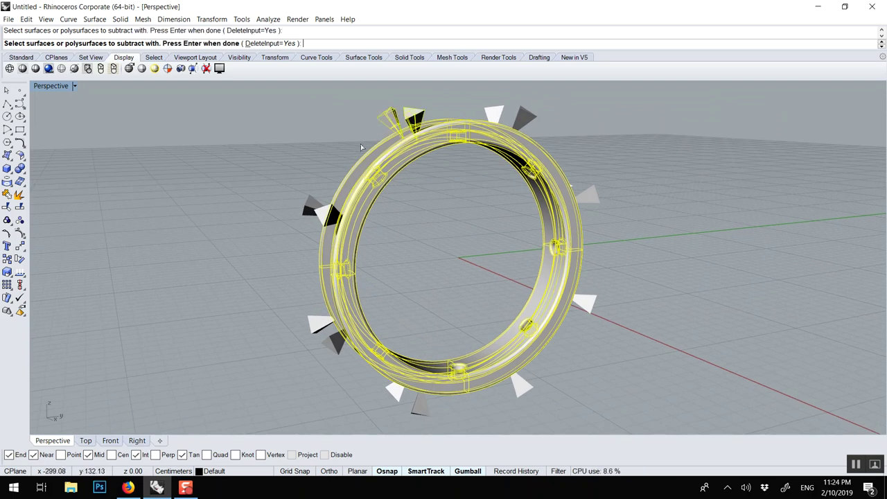
{"action": "left_click", "coordinate": [313, 210]}
{"action": "right_click_drag", "start_coordinate": [313, 210], "coordinate": [306, 227]}
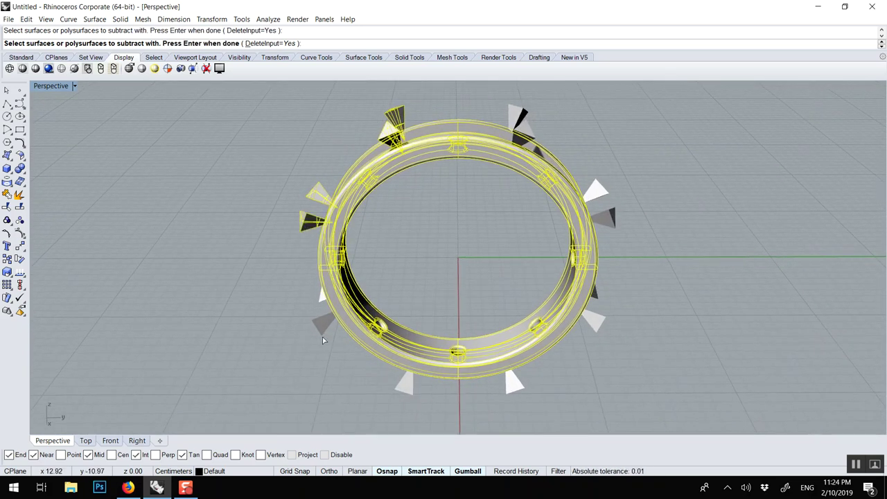
{"action": "right_click_drag", "start_coordinate": [323, 340], "coordinate": [338, 332]}
{"action": "left_click", "coordinate": [343, 357]}
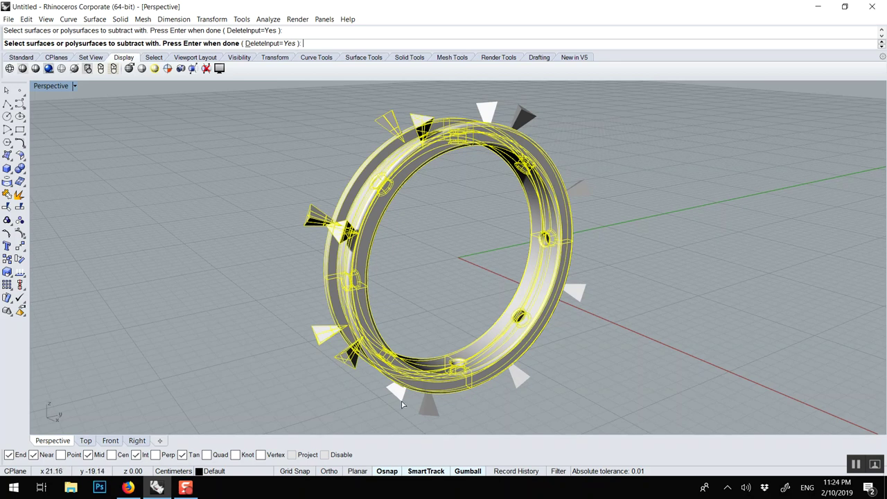
{"action": "left_click", "coordinate": [398, 385]}
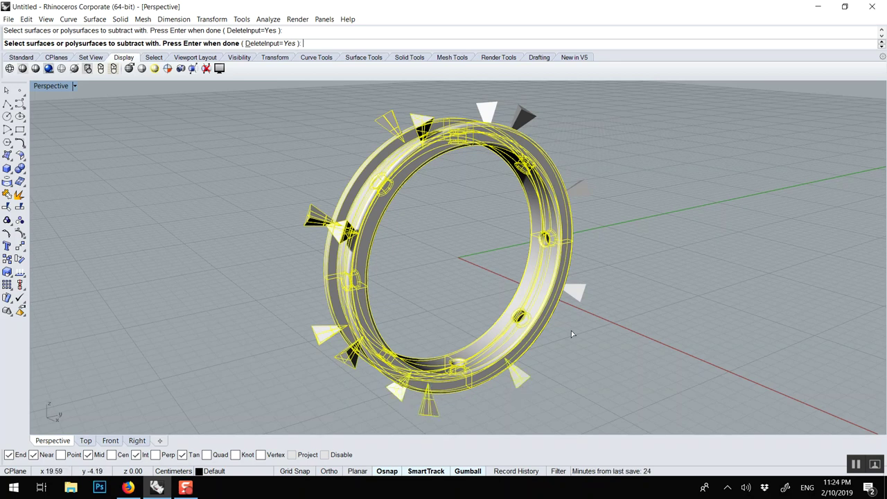
{"action": "left_click", "coordinate": [528, 119]}
{"action": "right_click_drag", "start_coordinate": [487, 128], "coordinate": [632, 215]}
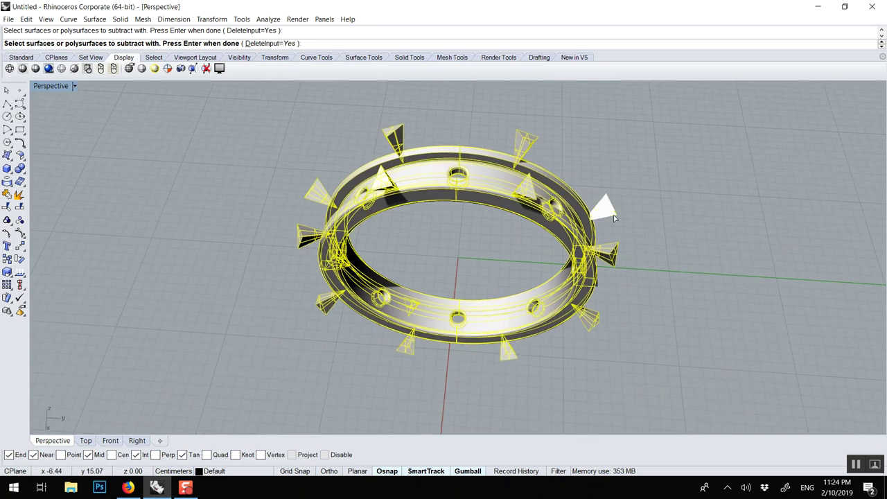
Finish subtracting the cones from the ring and orbit to view it from above.
{"action": "right_click", "coordinate": [584, 145]}
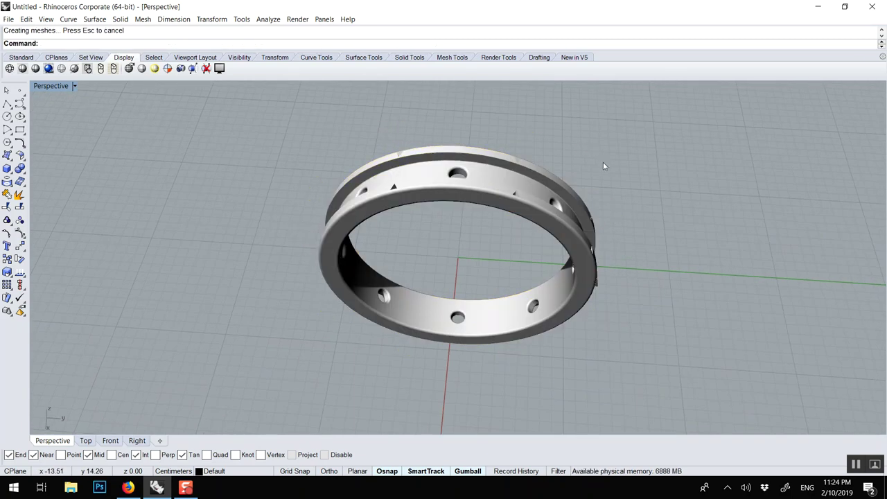
{"action": "right_click_drag", "start_coordinate": [603, 166], "coordinate": [448, 113]}
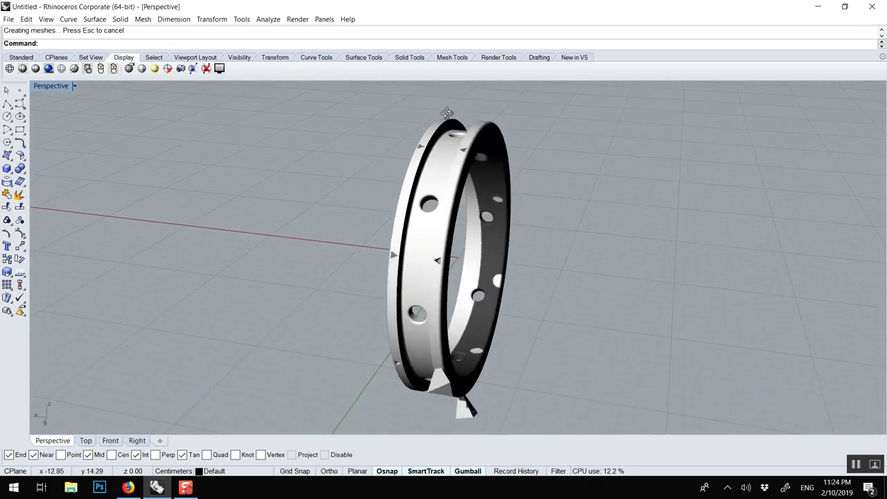
{"action": "scroll", "coordinate": [438, 245], "scroll_direction": "up", "scroll_amount": 4}
{"action": "scroll", "coordinate": [448, 247], "scroll_direction": "down", "scroll_amount": 2}
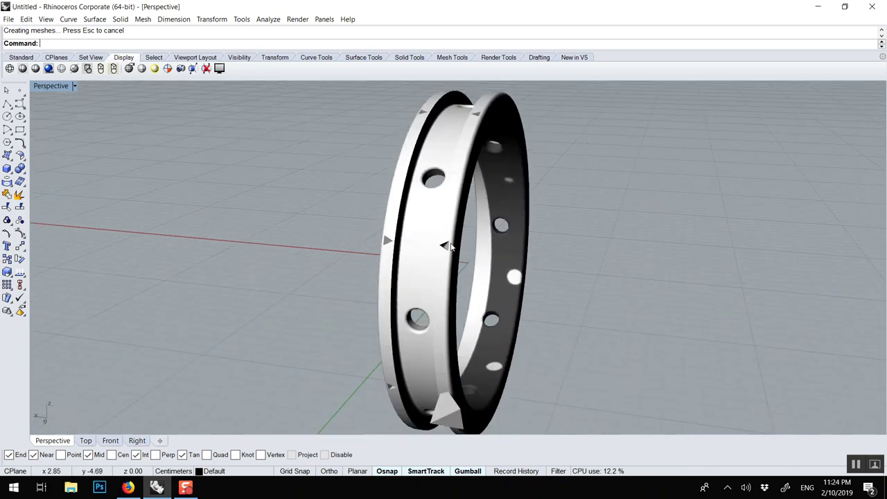
{"action": "scroll", "coordinate": [454, 242], "scroll_direction": "down", "scroll_amount": 2}
{"action": "right_click_drag", "start_coordinate": [628, 278], "coordinate": [560, 259]}
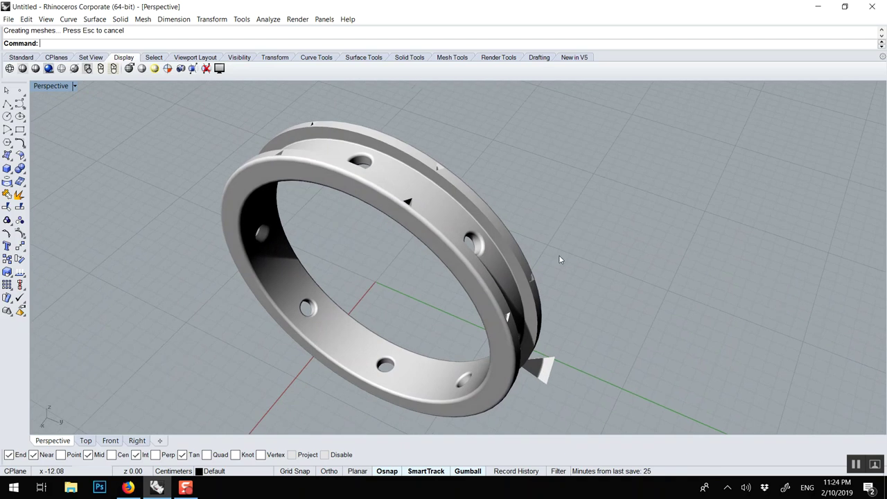
Delete the two stray triangular pieces in the Perspective and Front views.
{"action": "left_click", "coordinate": [547, 367]}
{"action": "key", "text": "Delete"}
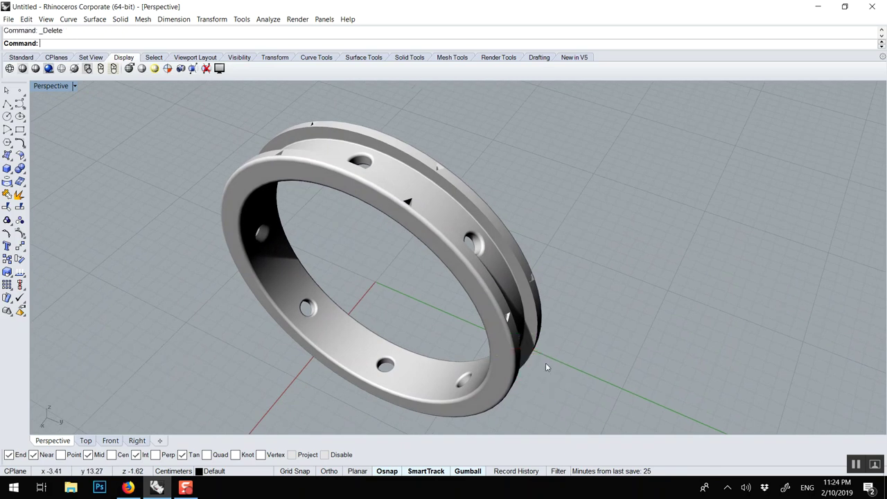
{"action": "double_click", "coordinate": [60, 85]}
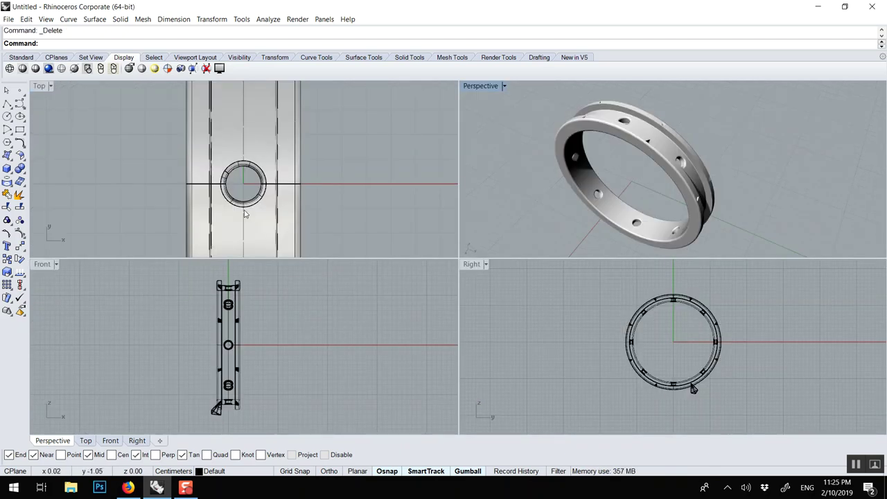
{"action": "left_click", "coordinate": [217, 409]}
{"action": "key", "text": "Delete"}
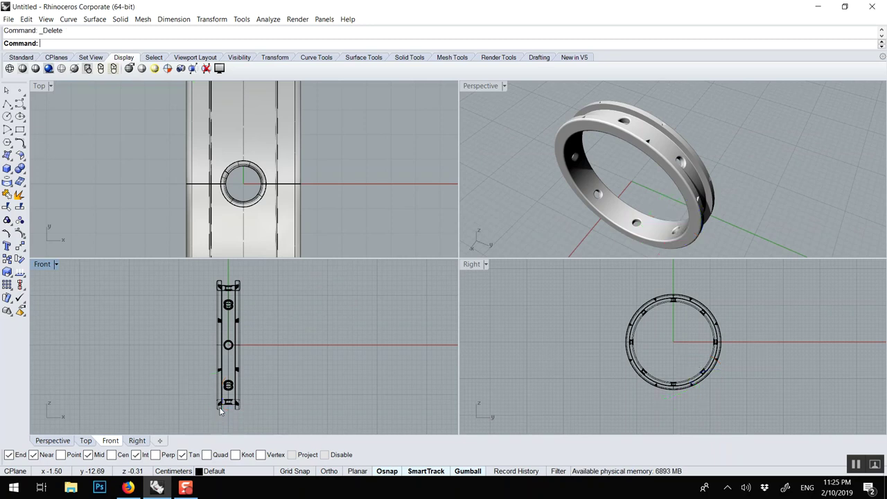
Orbit and pan the views to inspect the ring's inside.
{"action": "right_click_drag", "start_coordinate": [612, 206], "coordinate": [561, 208]}
{"action": "scroll", "coordinate": [223, 222], "scroll_direction": "down", "scroll_amount": 2}
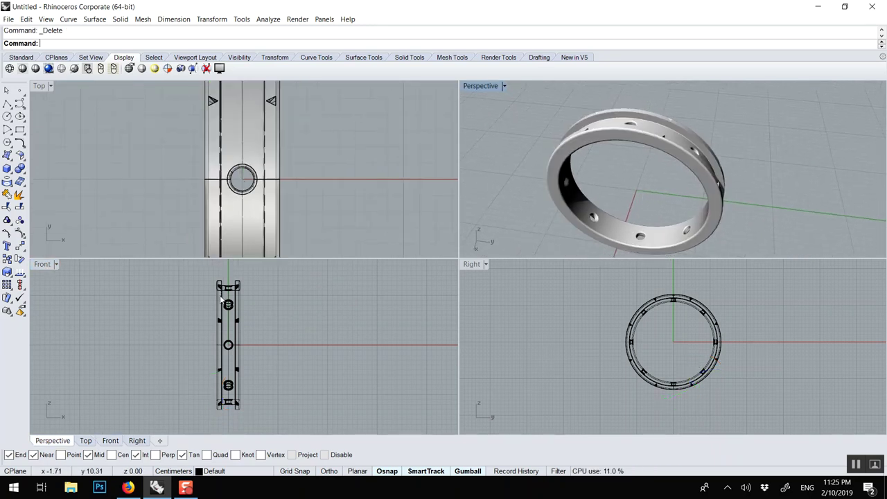
{"action": "scroll", "coordinate": [229, 332], "scroll_direction": "down", "scroll_amount": 1}
{"action": "scroll", "coordinate": [229, 333], "scroll_direction": "up", "scroll_amount": 3}
{"action": "right_click_drag", "start_coordinate": [291, 305], "coordinate": [351, 424]}
{"action": "right_click_drag", "start_coordinate": [608, 254], "coordinate": [532, 255]}
{"action": "scroll", "coordinate": [582, 125], "scroll_direction": "up", "scroll_amount": 4}
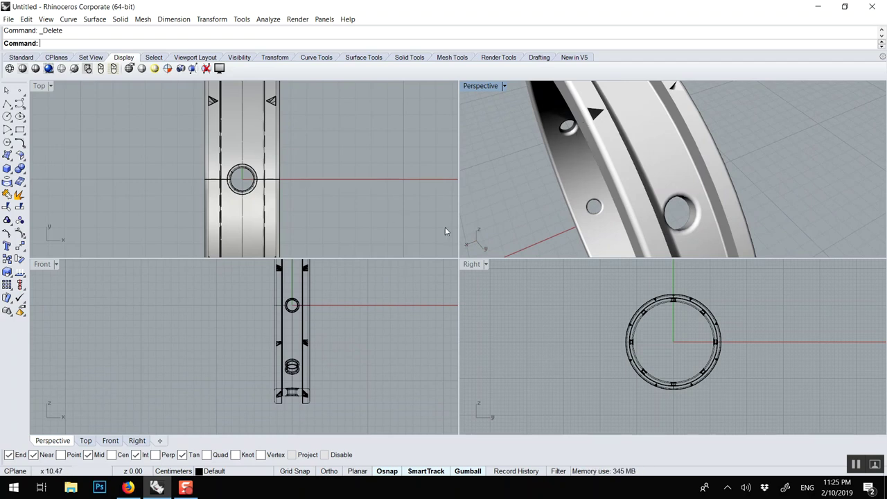
{"action": "right_click_drag", "start_coordinate": [478, 228], "coordinate": [193, 169]}
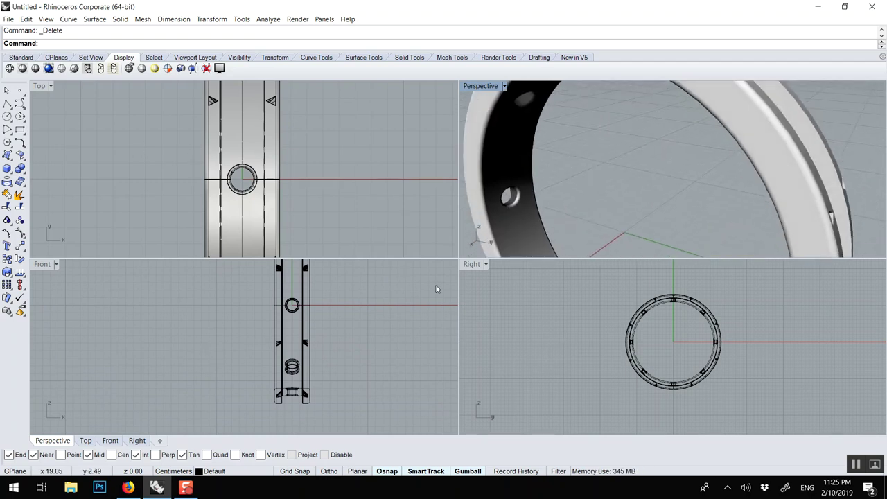
Maximise the Right view and draw a horizontal line across the ring's centre.
{"action": "double_click", "coordinate": [473, 264]}
{"action": "scroll", "coordinate": [445, 239], "scroll_direction": "up", "scroll_amount": 3}
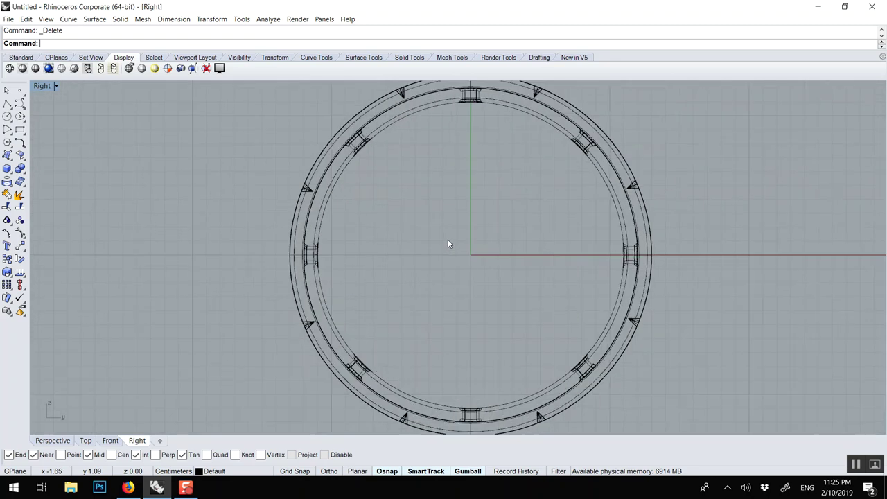
{"action": "scroll", "coordinate": [448, 244], "scroll_direction": "up", "scroll_amount": 1}
{"action": "right_click_drag", "start_coordinate": [448, 243], "coordinate": [364, 223]}
{"action": "left_click", "coordinate": [7, 104]}
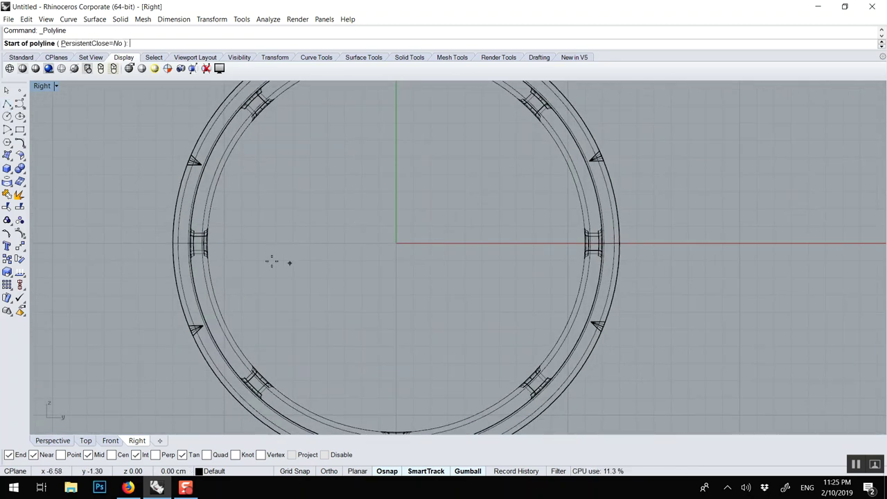
{"action": "left_click", "coordinate": [255, 242]}
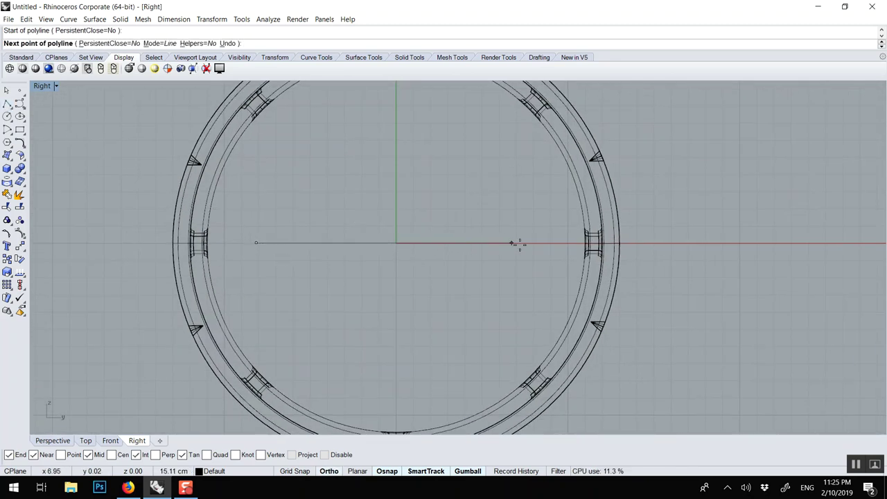
{"action": "left_click", "coordinate": [531, 243]}
{"action": "key", "text": "Return"}
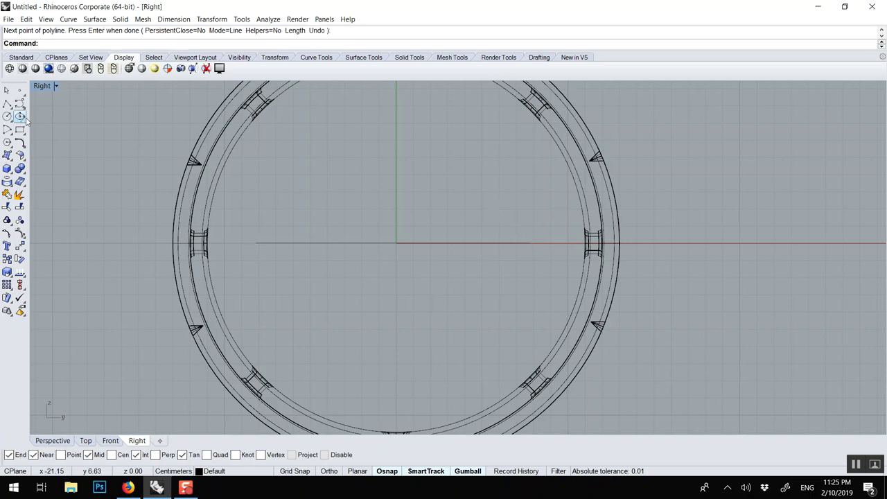
Draw an arc centred at origin 0, starting on the ring's axis with Ortho.
{"action": "type", "text": "arc"}
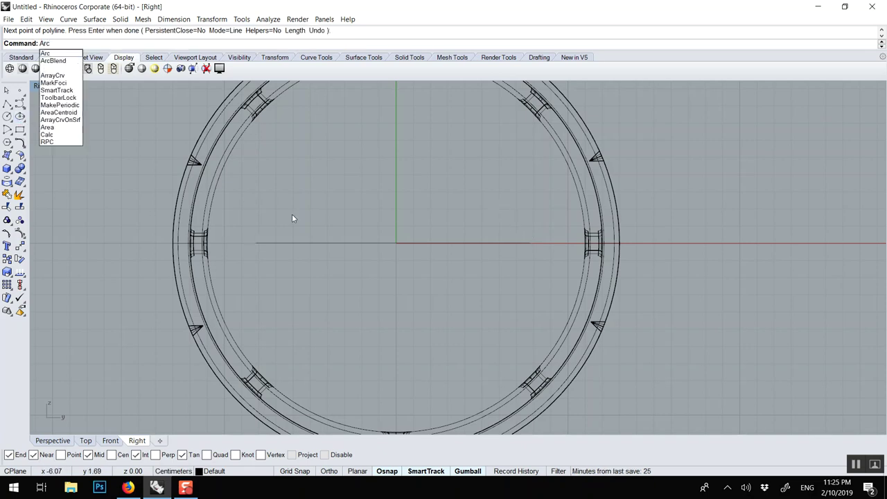
{"action": "key", "text": "Return"}
{"action": "type", "text": "0"}
{"action": "key", "text": "Return"}
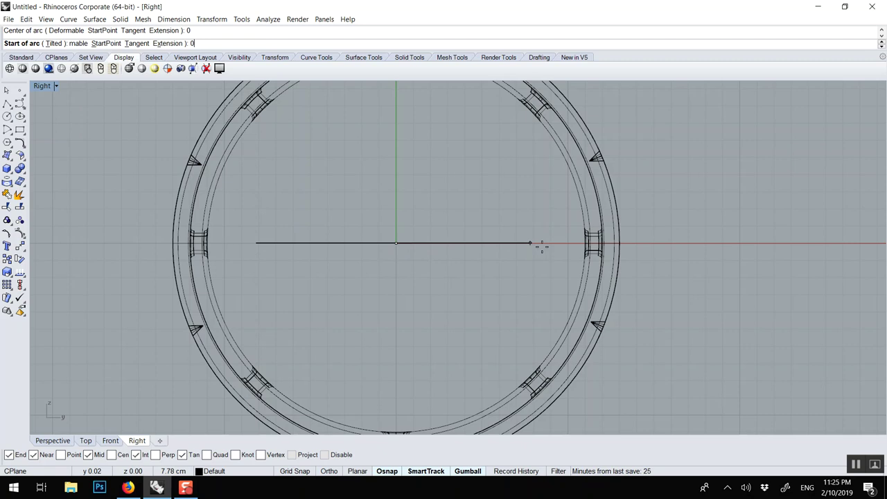
{"action": "key", "text": "F8"}
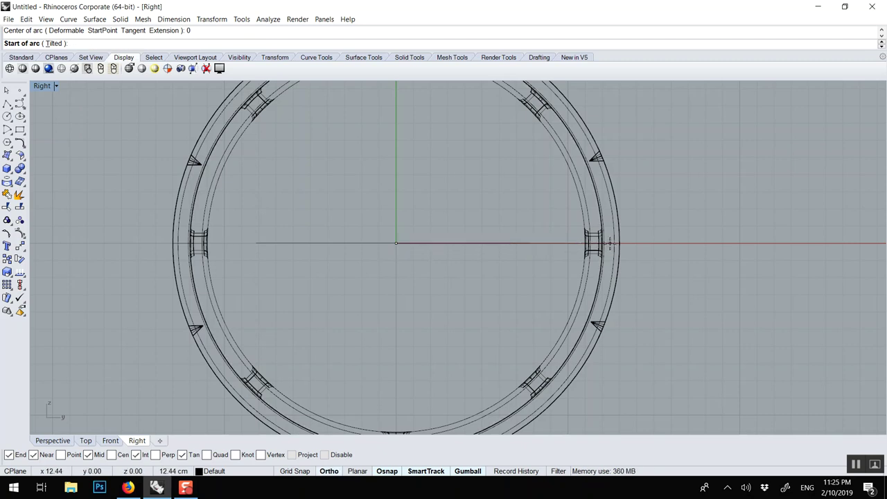
{"action": "left_click", "coordinate": [610, 243]}
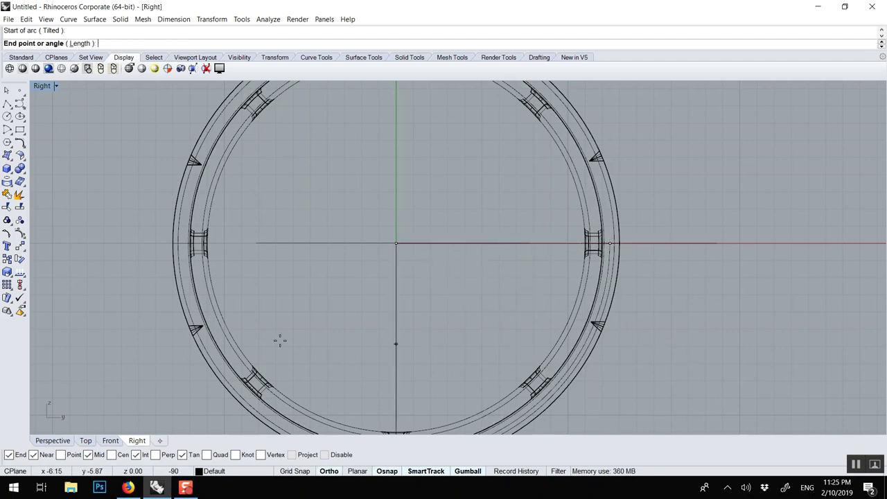
{"action": "key", "text": "F8"}
{"action": "left_click", "coordinate": [194, 244]}
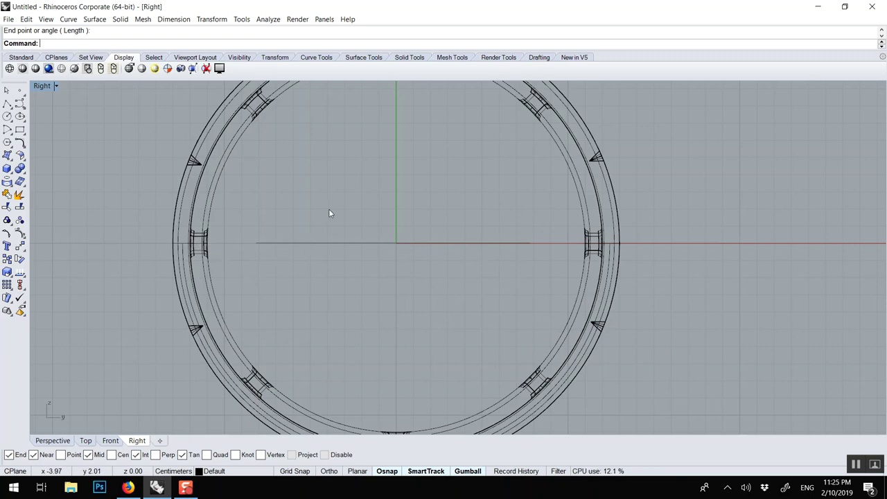
Restore the four-view layout and frame the ring in the Top and Front views.
{"action": "double_click", "coordinate": [39, 85]}
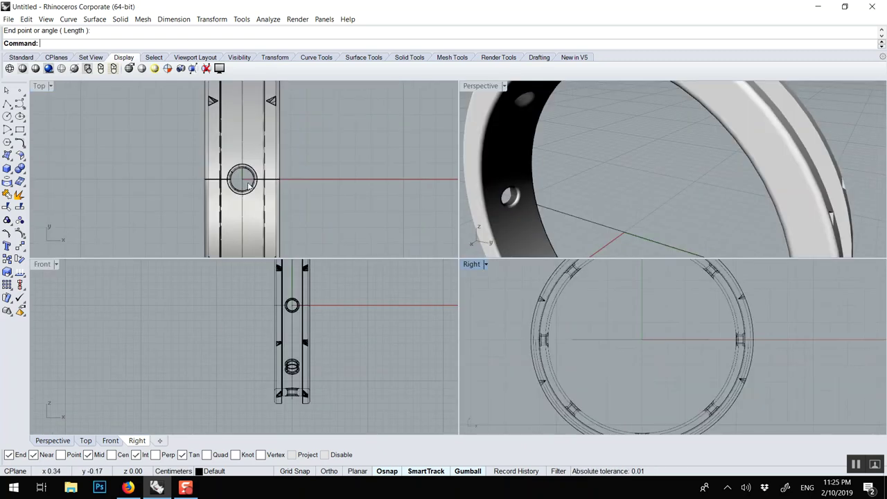
{"action": "scroll", "coordinate": [232, 194], "scroll_direction": "down", "scroll_amount": 5}
{"action": "mouse_move", "coordinate": [159, 194]}
{"action": "right_mouse_down"}
{"action": "mouse_move", "coordinate": [137, 168]}
{"action": "mouse_move", "coordinate": [158, 184]}
{"action": "right_mouse_up"}
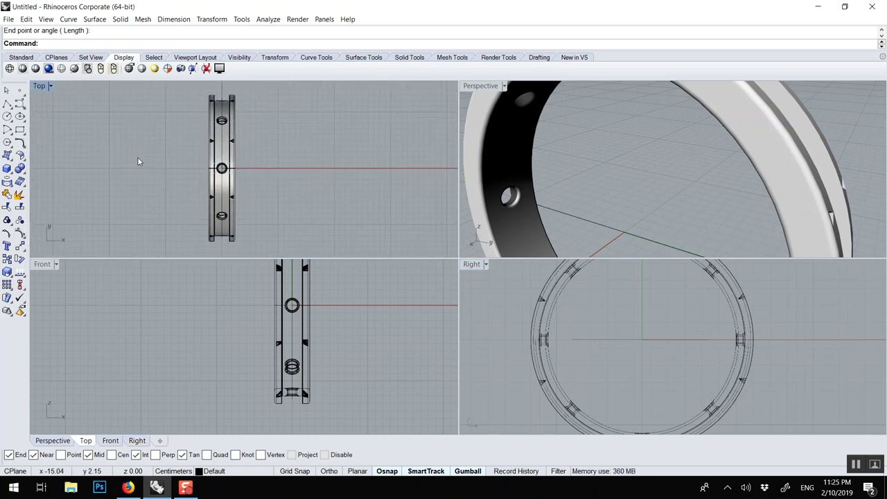
{"action": "right_click_drag", "start_coordinate": [129, 330], "coordinate": [118, 349]}
{"action": "scroll", "coordinate": [569, 354], "scroll_direction": "down", "scroll_amount": 4}
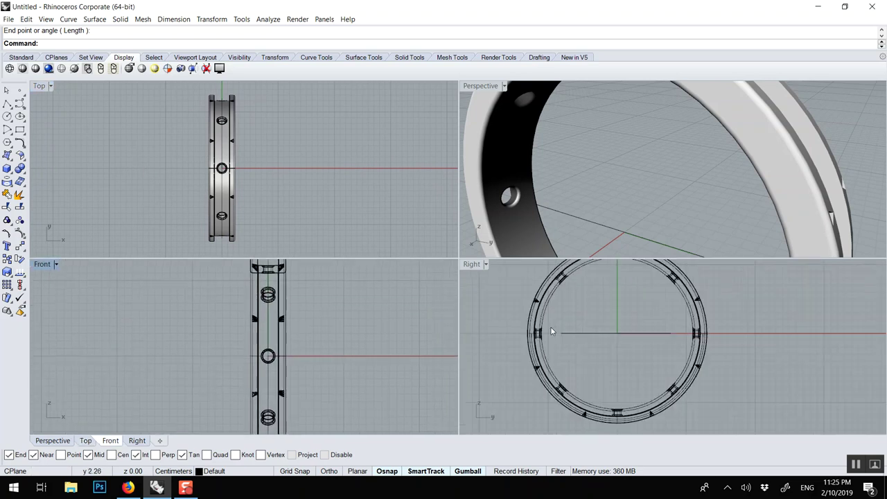
{"action": "scroll", "coordinate": [570, 353], "scroll_direction": "down", "scroll_amount": 2}
{"action": "scroll", "coordinate": [236, 163], "scroll_direction": "down", "scroll_amount": 2}
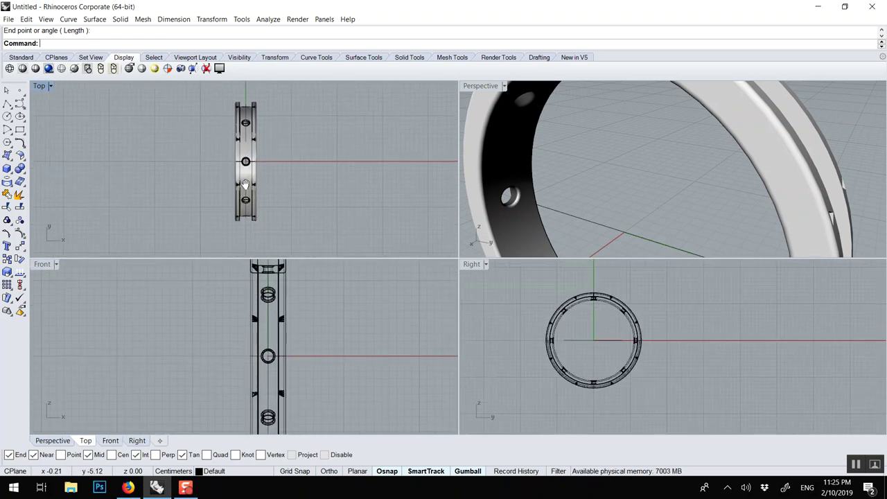
Window-select the ring, line and arc in Top and rotate them 90°.
{"action": "left_click", "coordinate": [246, 187]}
{"action": "left_click", "coordinate": [297, 172]}
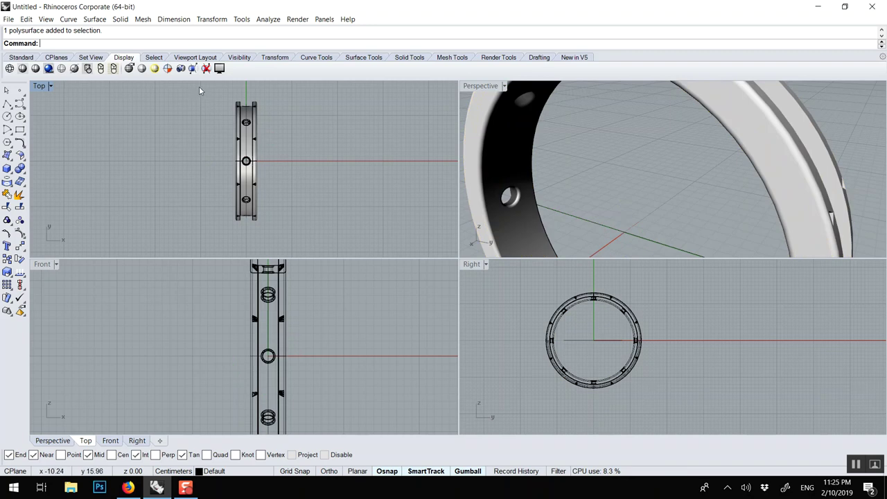
{"action": "left_click_drag", "start_coordinate": [199, 86], "coordinate": [314, 241]}
{"action": "left_click", "coordinate": [206, 167]}
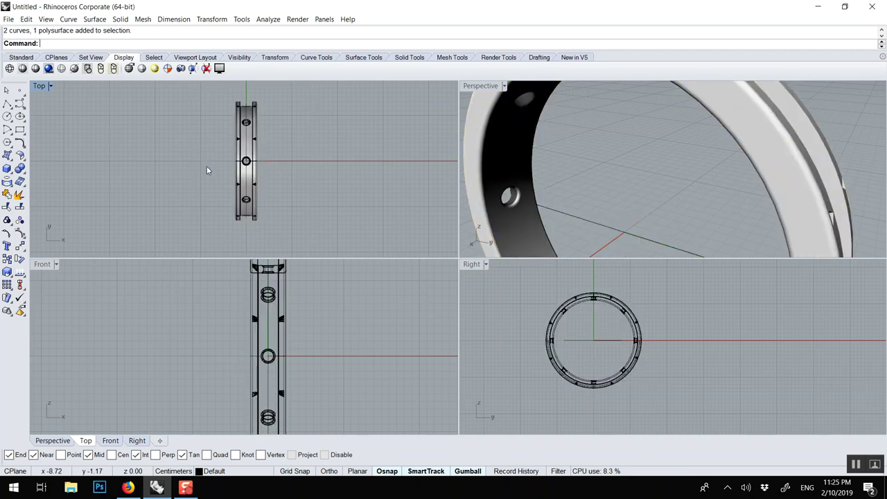
{"action": "left_click_drag", "start_coordinate": [242, 129], "coordinate": [296, 243]}
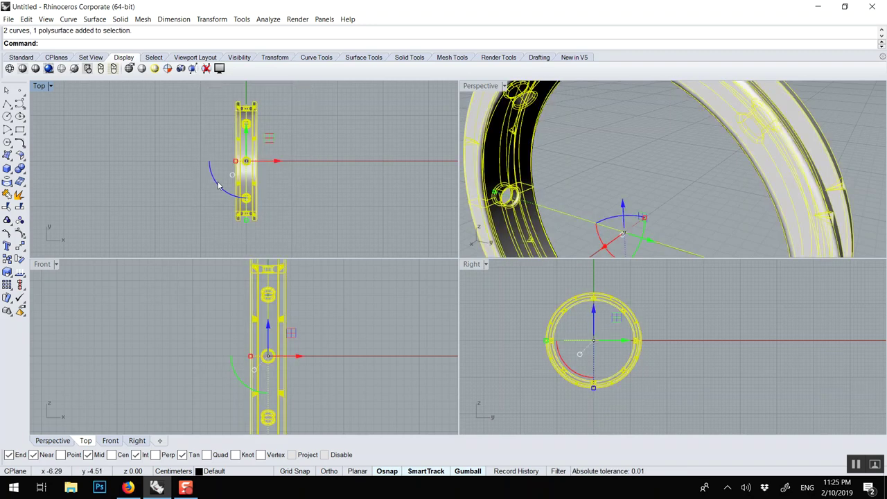
{"action": "type", "text": "90"}
{"action": "key", "text": "Return"}
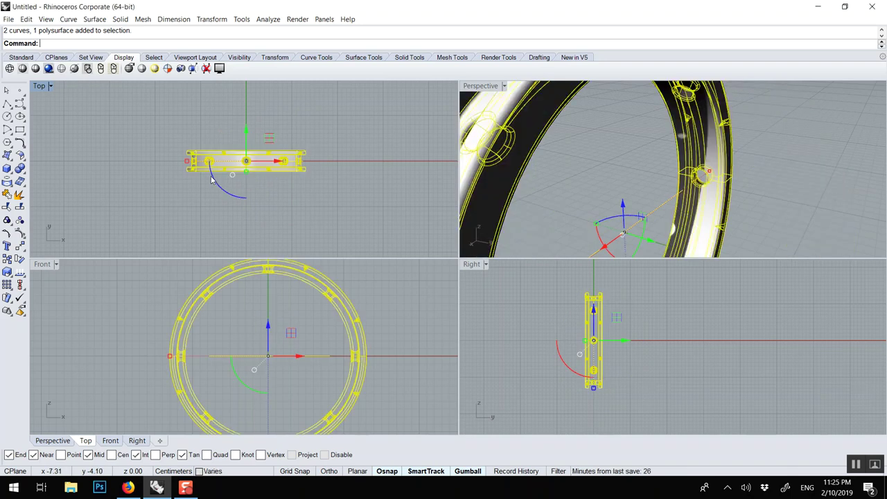
{"action": "left_click", "coordinate": [214, 127]}
{"action": "scroll", "coordinate": [295, 159], "scroll_direction": "up", "scroll_amount": 4}
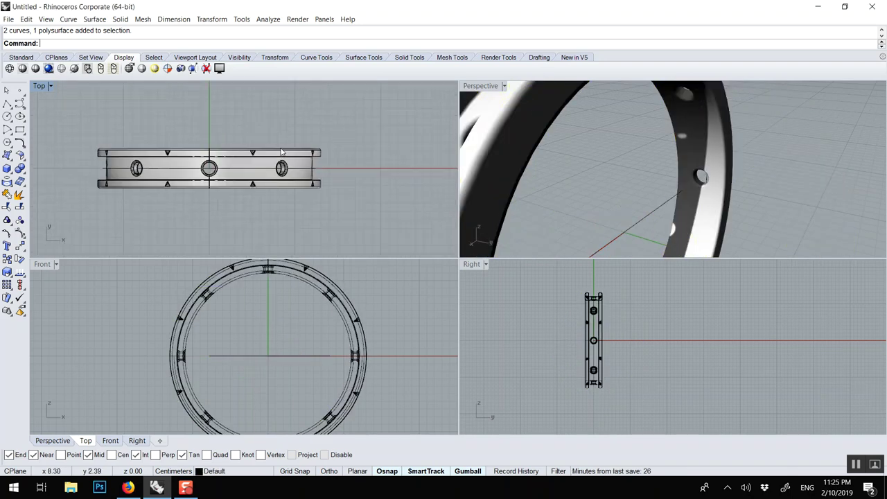
{"action": "type", "text": "Te"}
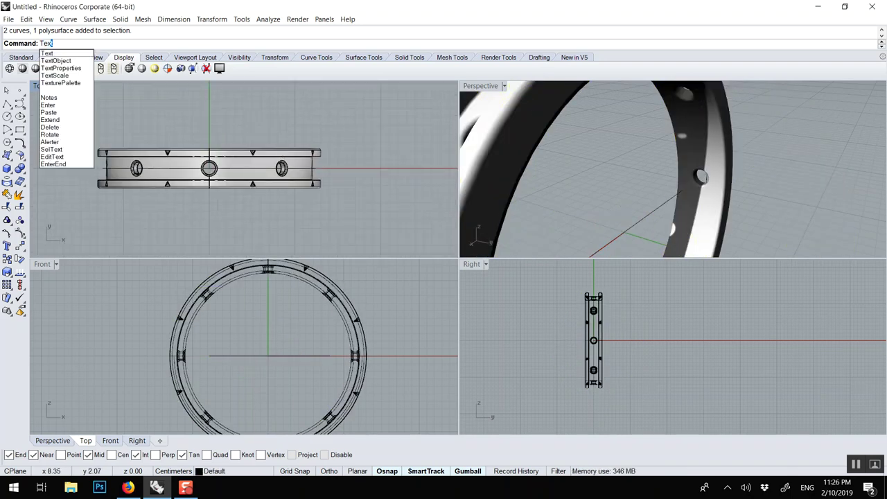
{"action": "type", "text": "x"}
Create solid Arial text 'WIIVV', height 2 and thickness 3, placed inside the ring.
{"action": "left_click", "coordinate": [72, 61]}
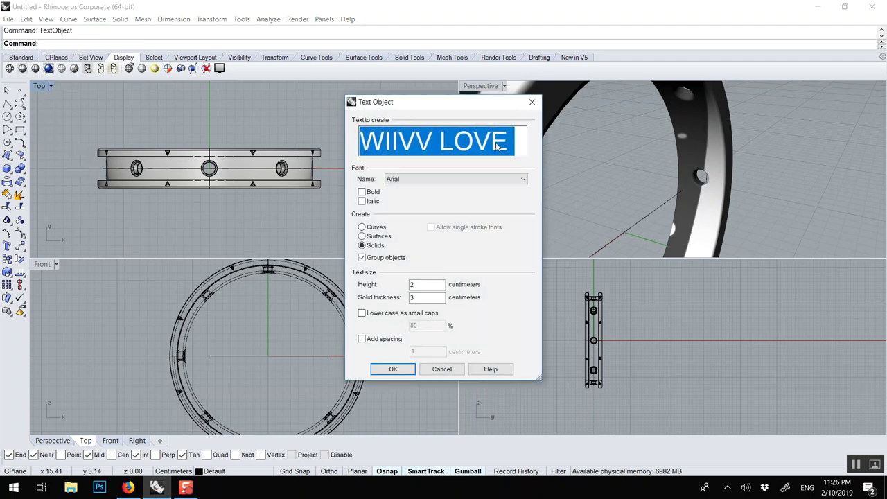
{"action": "left_click", "coordinate": [433, 142]}
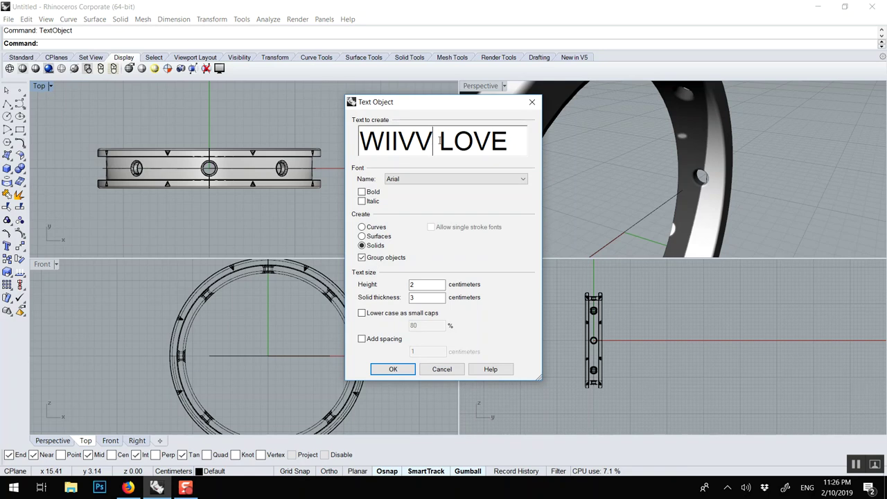
{"action": "key", "text": "shift+End"}
{"action": "key", "text": "BackSpace"}
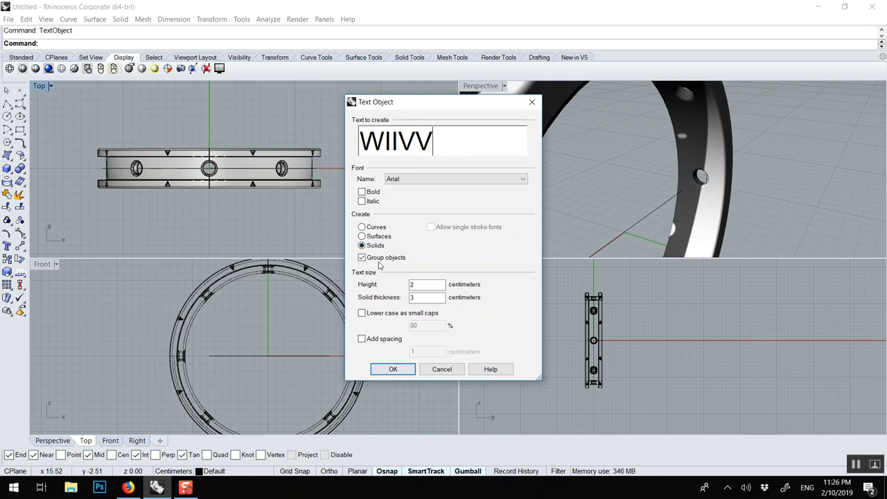
{"action": "left_click", "coordinate": [393, 368]}
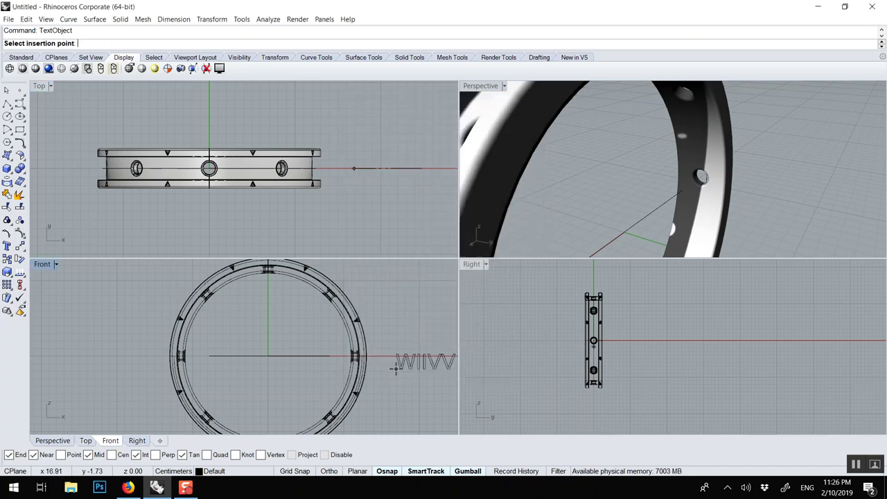
{"action": "left_click", "coordinate": [177, 177]}
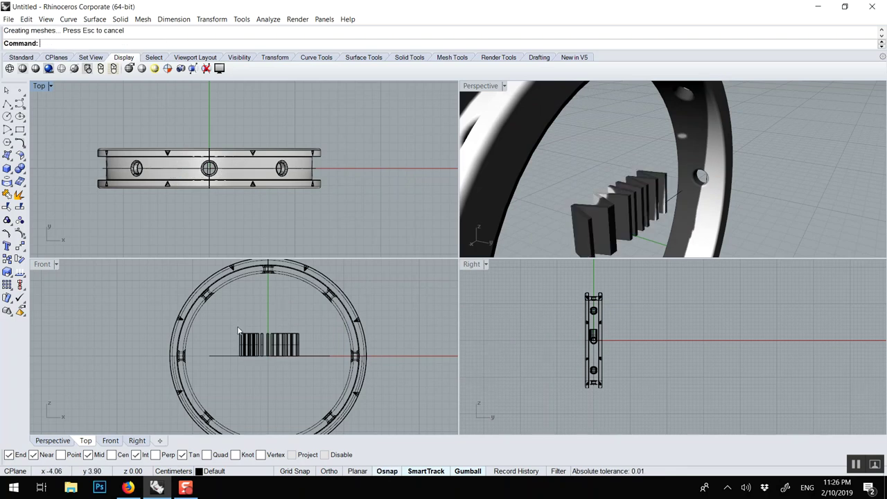
Move the five WIIVV text solids onto the centre line, then maximise the Front view.
{"action": "left_click_drag", "start_coordinate": [316, 342], "coordinate": [270, 357]}
{"action": "scroll", "coordinate": [270, 358], "scroll_direction": "up", "scroll_amount": 2}
{"action": "left_click", "coordinate": [269, 317]}
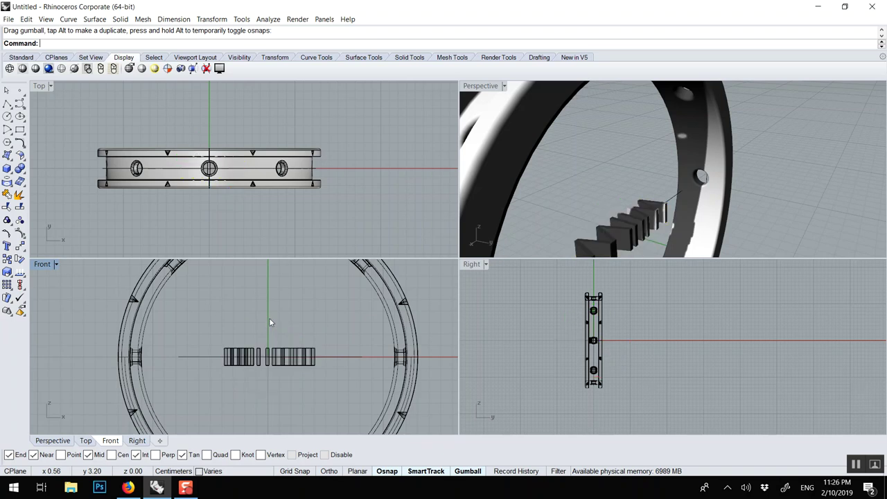
{"action": "double_click", "coordinate": [44, 268]}
{"action": "scroll", "coordinate": [220, 251], "scroll_direction": "up", "scroll_amount": 3}
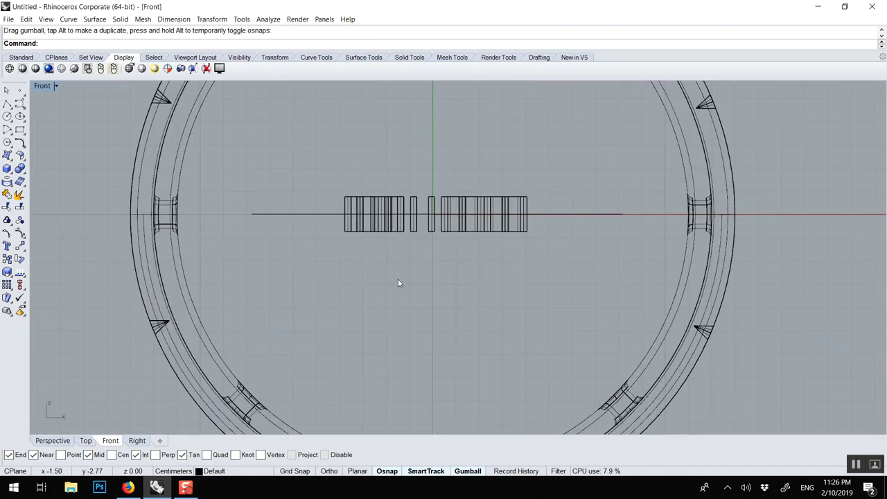
Pan the Front view to show the whole ring and turn on Record History.
{"action": "type", "text": "Fl"}
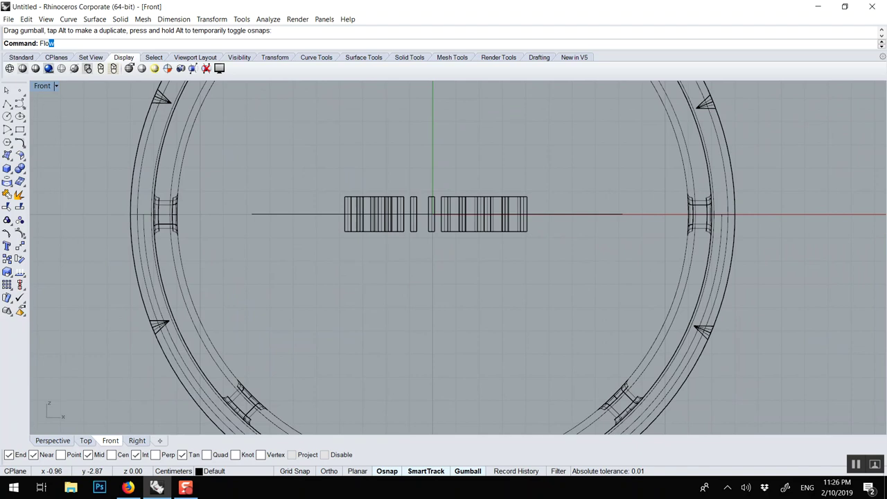
{"action": "key", "text": "Escape"}
{"action": "scroll", "coordinate": [427, 267], "scroll_direction": "down", "scroll_amount": 2}
{"action": "right_click_drag", "start_coordinate": [426, 267], "coordinate": [425, 212]}
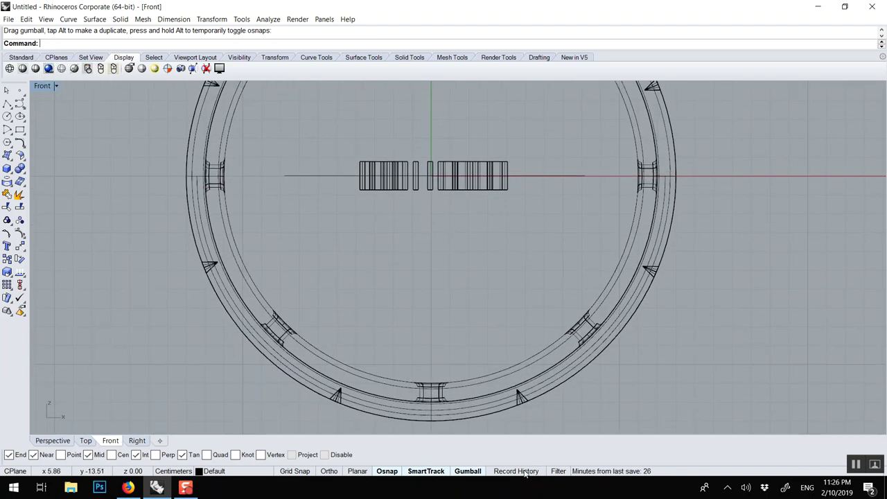
{"action": "left_click", "coordinate": [526, 471]}
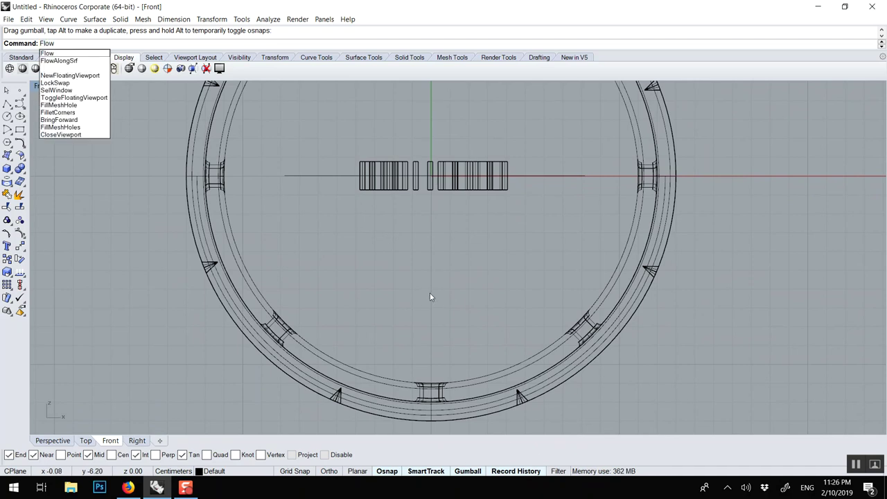
Flow the text solids from the straight line onto the ring's inner circle.
{"action": "key", "text": "Return"}
{"action": "left_click", "coordinate": [400, 168]}
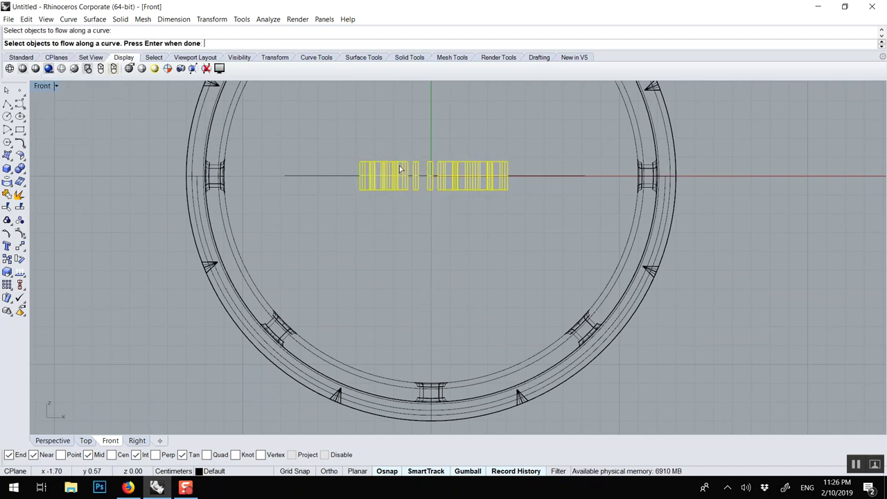
{"action": "right_click", "coordinate": [356, 116]}
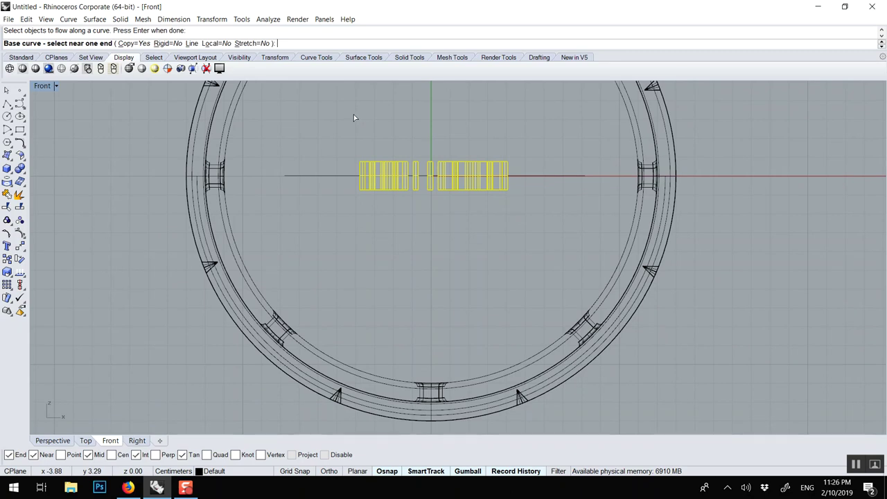
{"action": "left_click", "coordinate": [290, 177]}
{"action": "scroll", "coordinate": [235, 208], "scroll_direction": "up", "scroll_amount": 2}
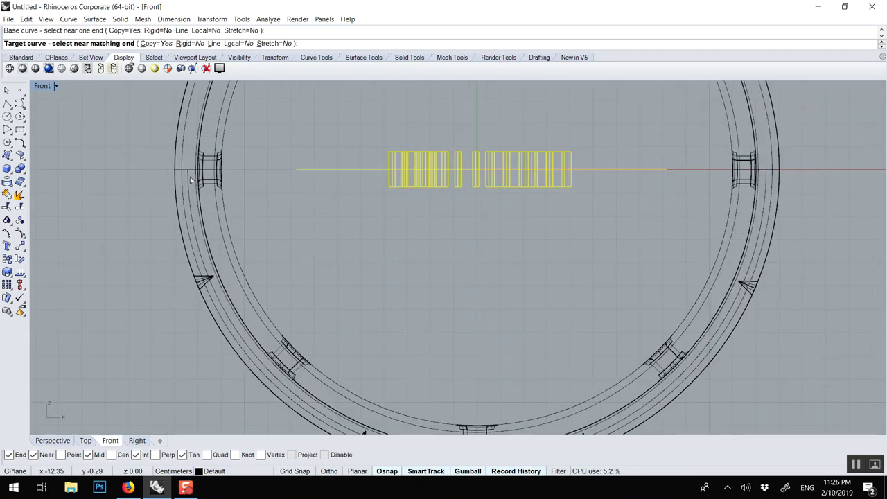
{"action": "left_click", "coordinate": [189, 177]}
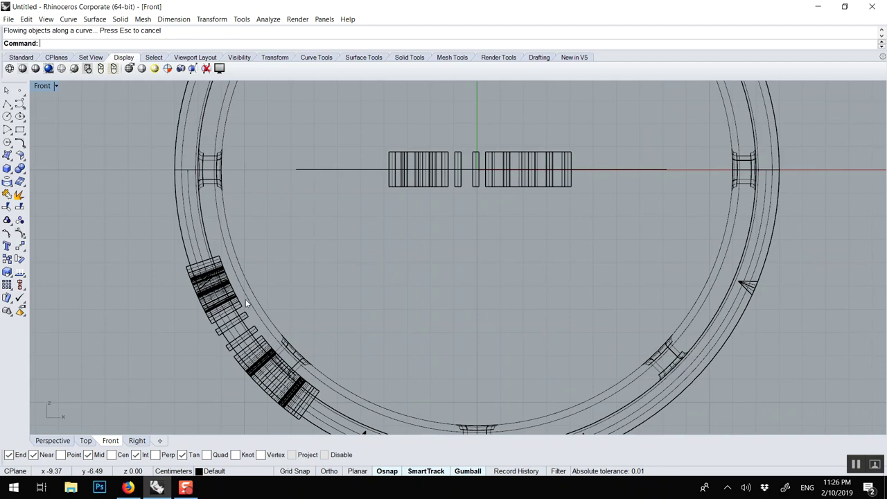
{"action": "scroll", "coordinate": [300, 308], "scroll_direction": "down", "scroll_amount": 1}
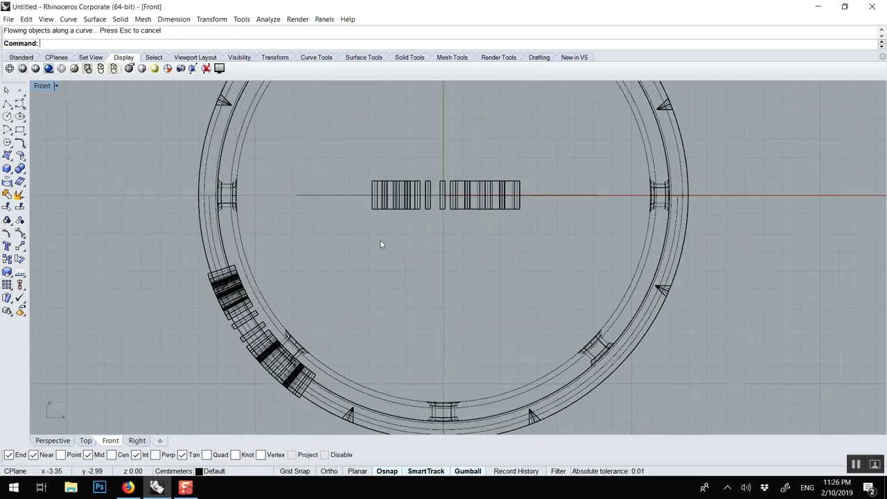
{"action": "left_click", "coordinate": [408, 187]}
Shift the original text right and above the line so its flowed copy moves to the ring's bottom.
{"action": "left_click_drag", "start_coordinate": [474, 195], "coordinate": [567, 208]}
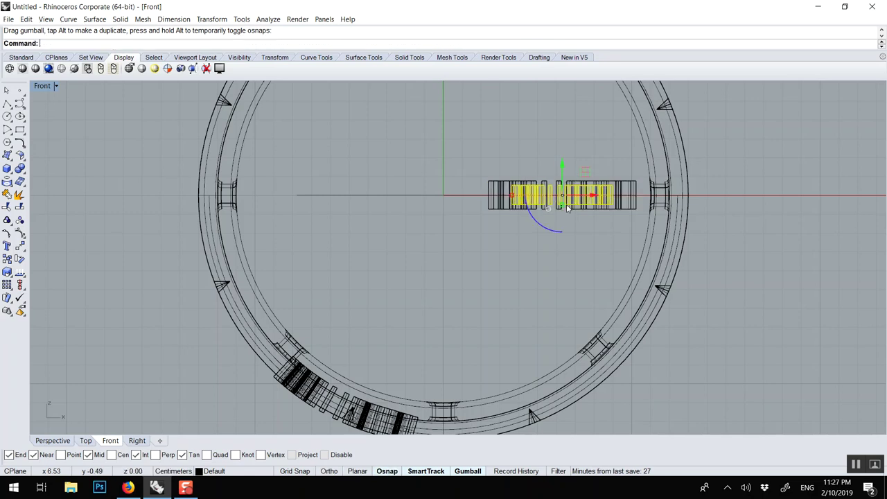
{"action": "key", "text": "ctrl+z"}
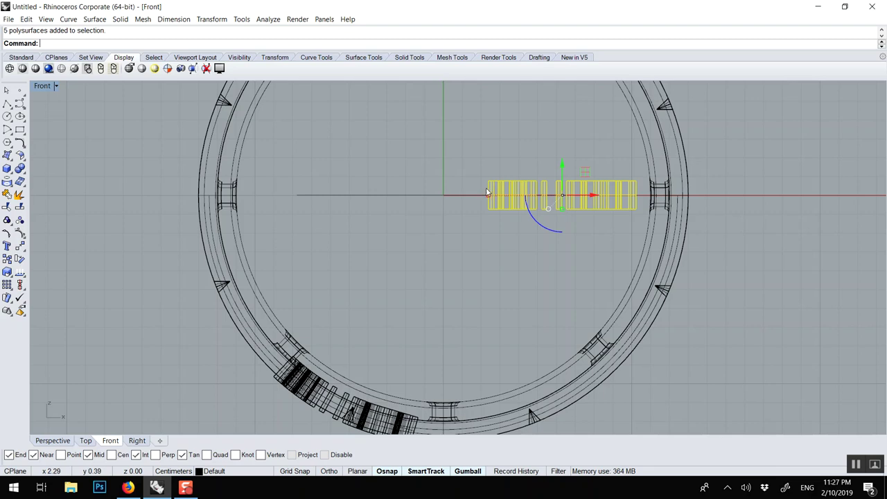
{"action": "left_click_drag", "start_coordinate": [487, 196], "coordinate": [505, 198]}
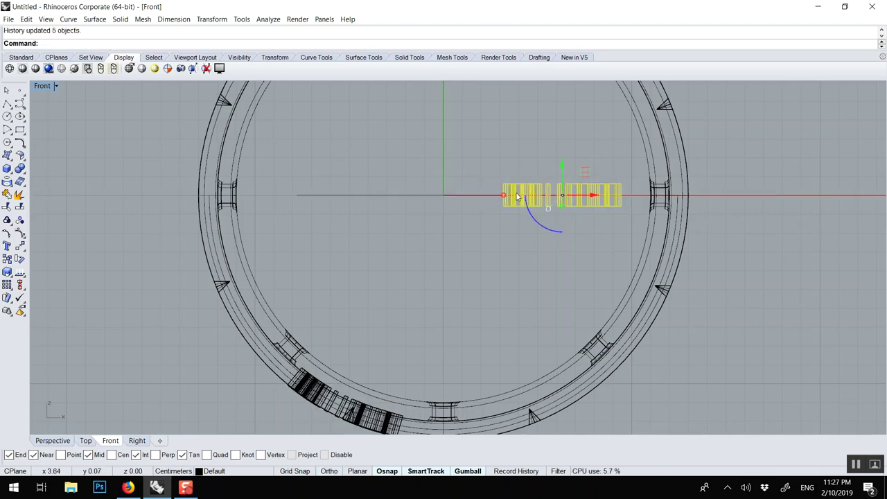
{"action": "left_click_drag", "start_coordinate": [562, 165], "coordinate": [563, 140]}
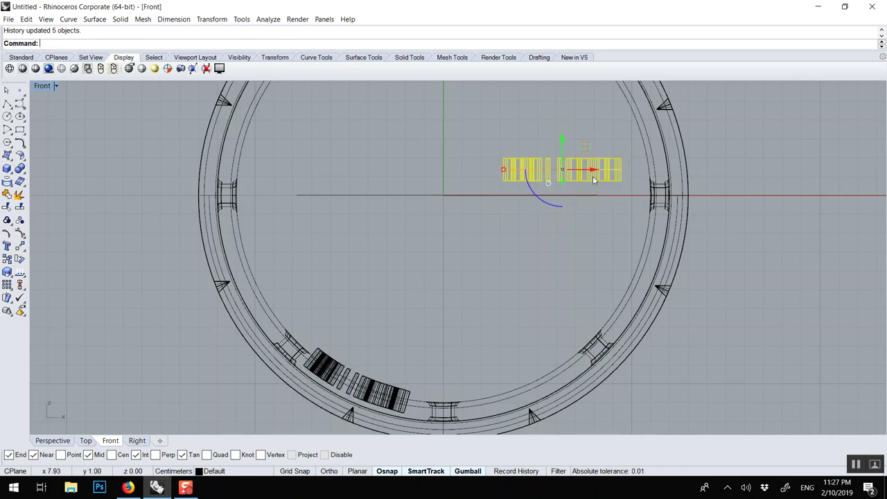
{"action": "left_click_drag", "start_coordinate": [597, 173], "coordinate": [616, 171]}
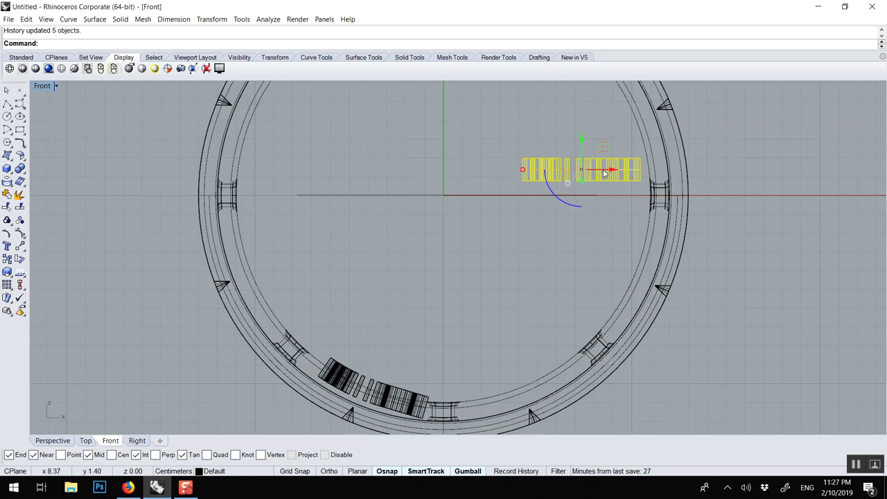
{"action": "left_click_drag", "start_coordinate": [604, 173], "coordinate": [564, 166]}
{"action": "left_click", "coordinate": [459, 136]}
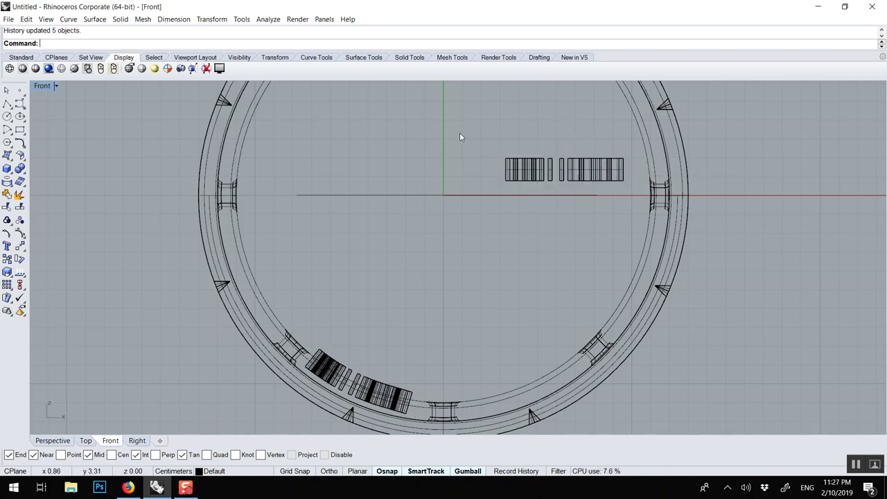
{"action": "double_click", "coordinate": [44, 86]}
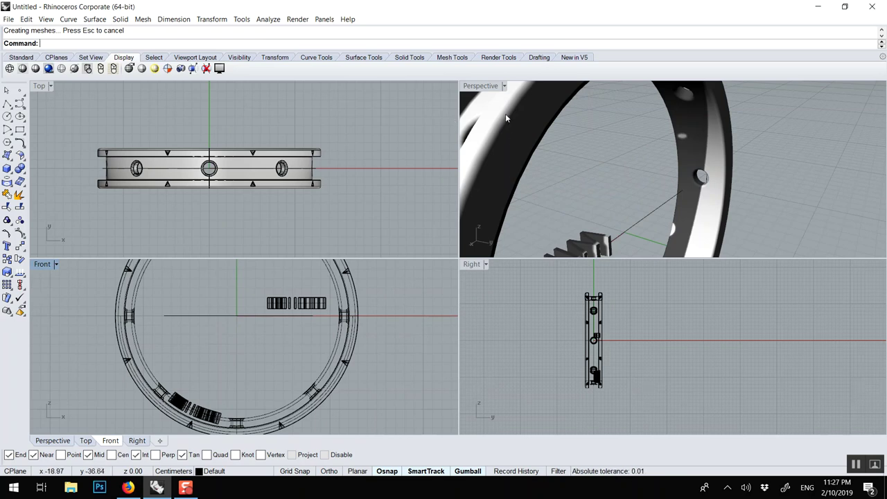
Maximise Perspective, orbit toward the flowed text, and move the straight text aside.
{"action": "double_click", "coordinate": [480, 86]}
{"action": "scroll", "coordinate": [430, 234], "scroll_direction": "down", "scroll_amount": 5}
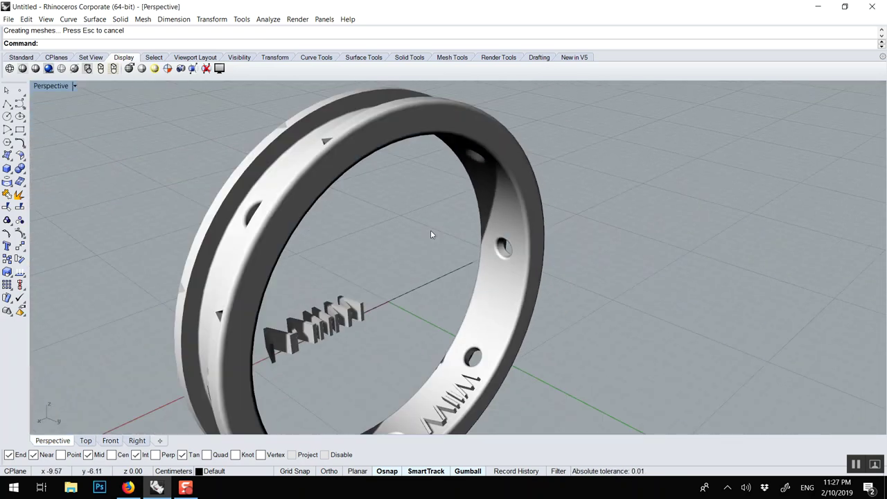
{"action": "right_click_drag", "start_coordinate": [430, 234], "coordinate": [459, 355]}
{"action": "scroll", "coordinate": [459, 355], "scroll_direction": "up", "scroll_amount": 2}
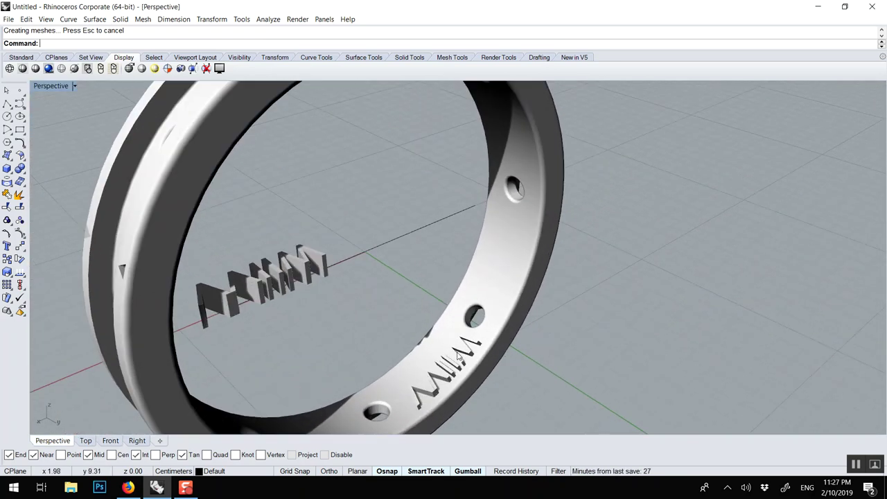
{"action": "scroll", "coordinate": [458, 356], "scroll_direction": "up", "scroll_amount": 1}
{"action": "left_click", "coordinate": [224, 275]}
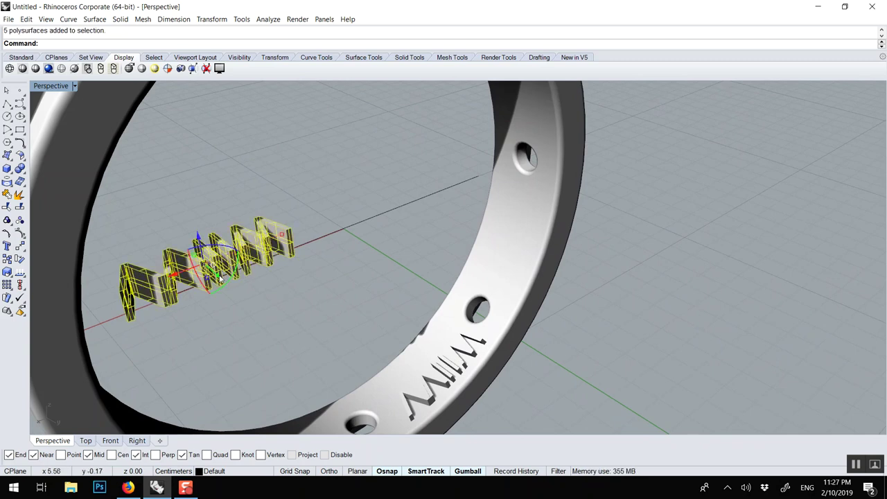
{"action": "left_click_drag", "start_coordinate": [222, 279], "coordinate": [202, 271]}
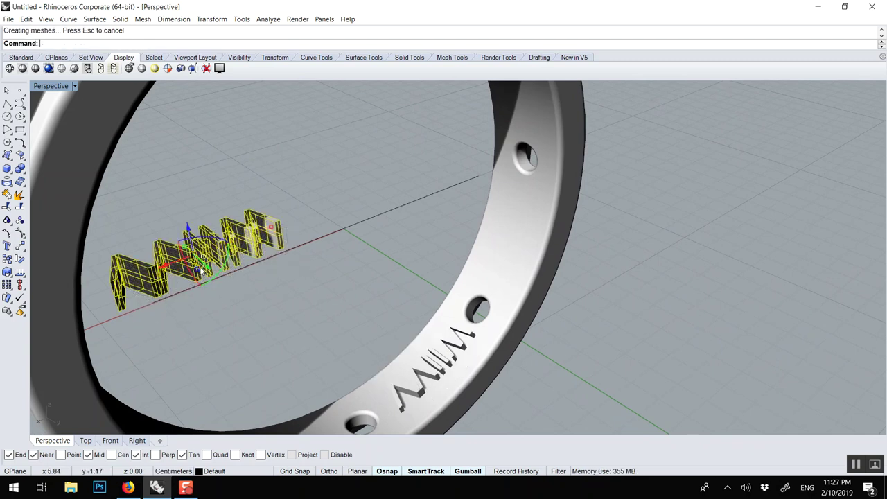
{"action": "key", "text": "Escape"}
{"action": "scroll", "coordinate": [368, 325], "scroll_direction": "up", "scroll_amount": 4}
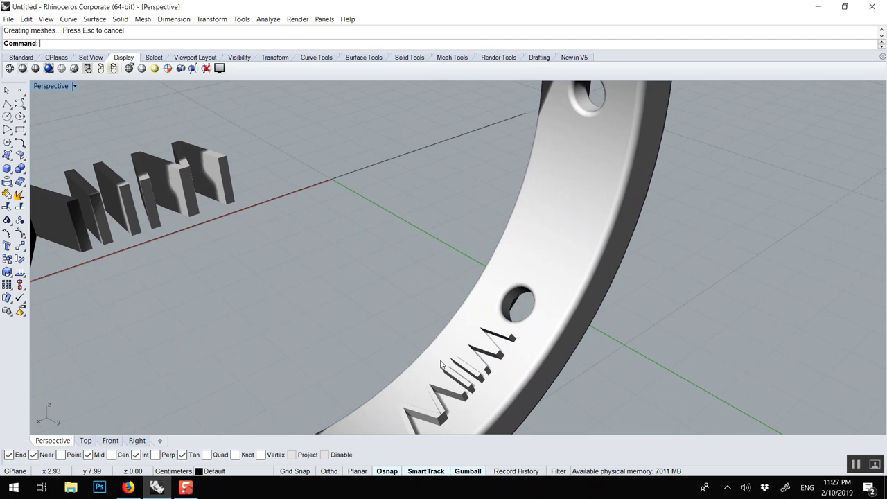
Boolean-difference the flowed WIIVV letters from the ring, then inspect the engraving.
{"action": "type", "text": "BooleanDifference"}
{"action": "key", "text": "Return"}
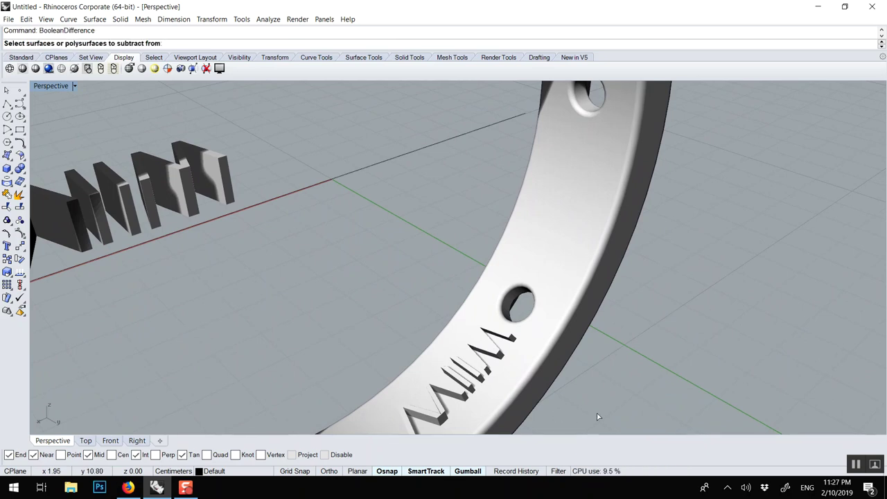
{"action": "left_click", "coordinate": [528, 391]}
{"action": "key", "text": "Return"}
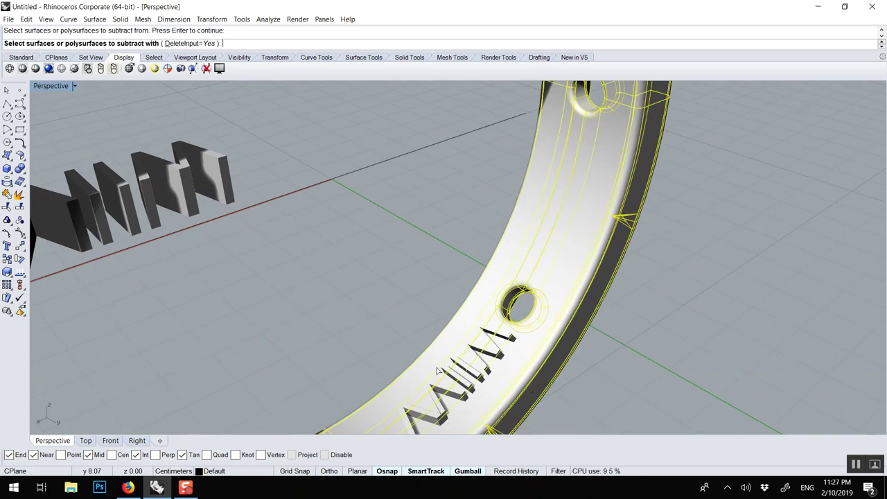
{"action": "left_click", "coordinate": [448, 373]}
{"action": "key", "text": "Return"}
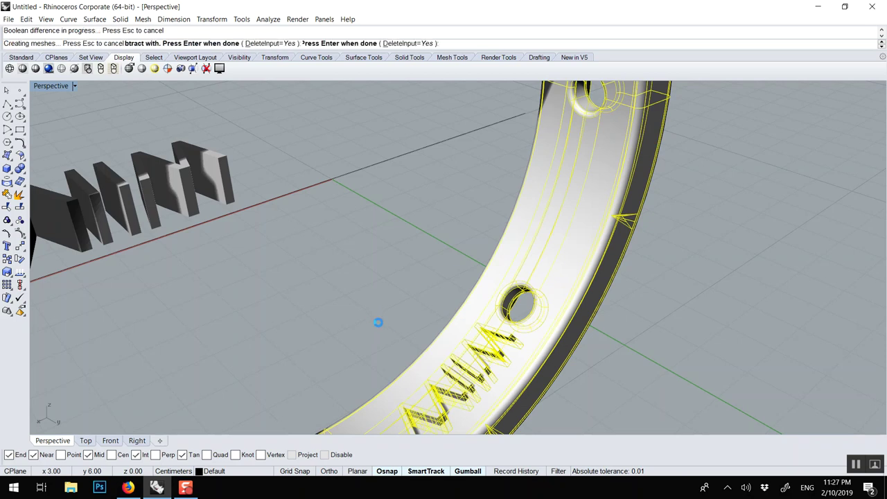
{"action": "right_click_drag", "start_coordinate": [430, 346], "coordinate": [358, 312]}
{"action": "left_click", "coordinate": [222, 137]}
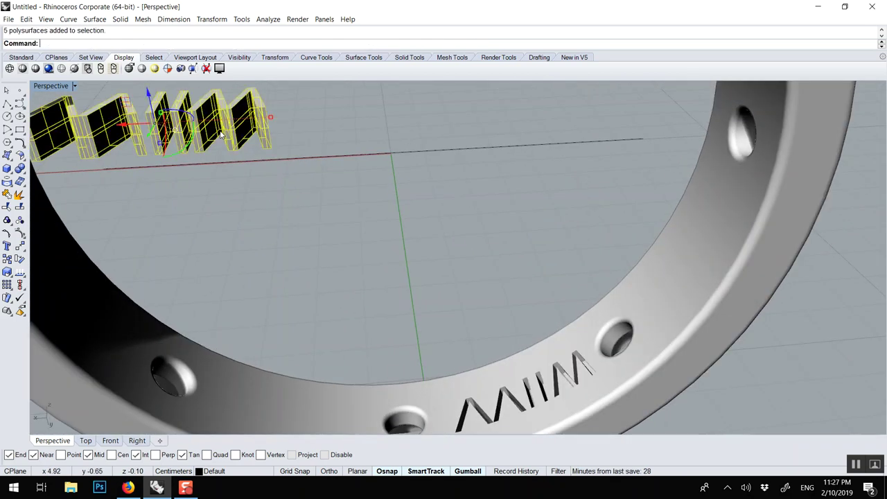